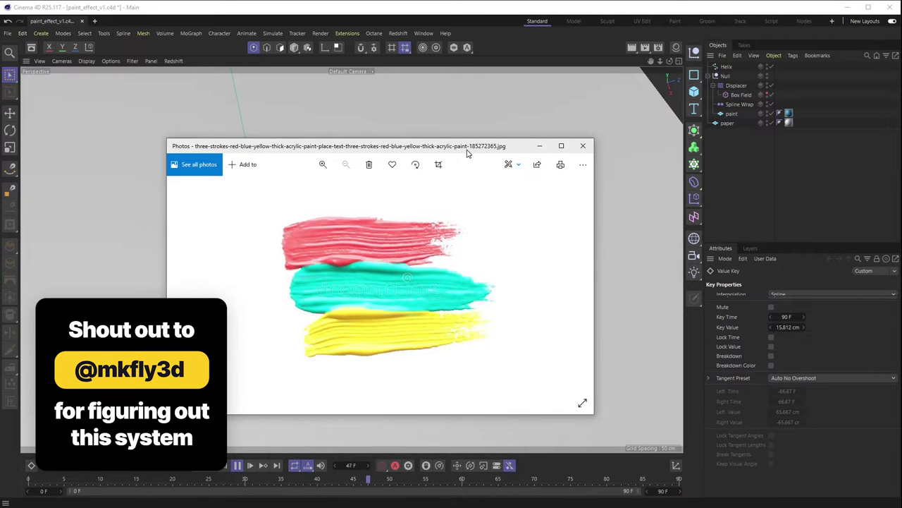
# Minimise the paint stroke reference photo and add two planes to the empty scene
pyautogui.click(539, 146)
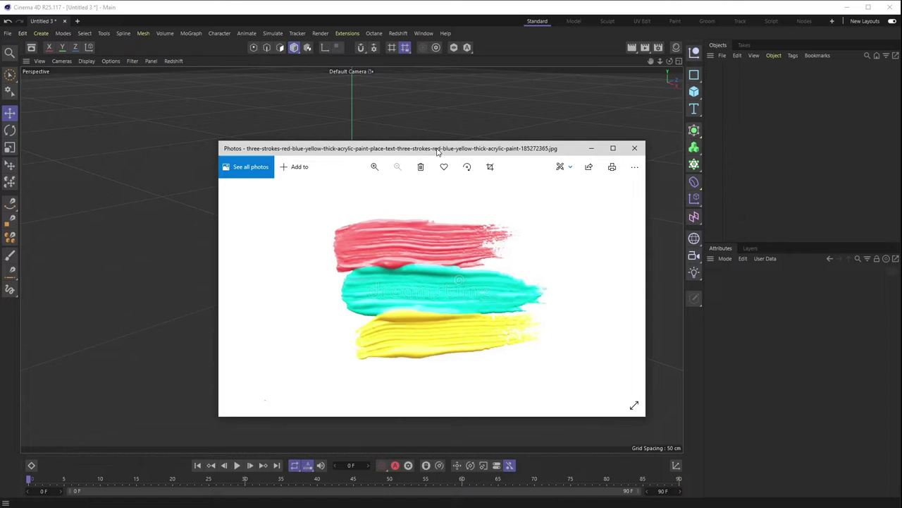
pyautogui.click(591, 148)
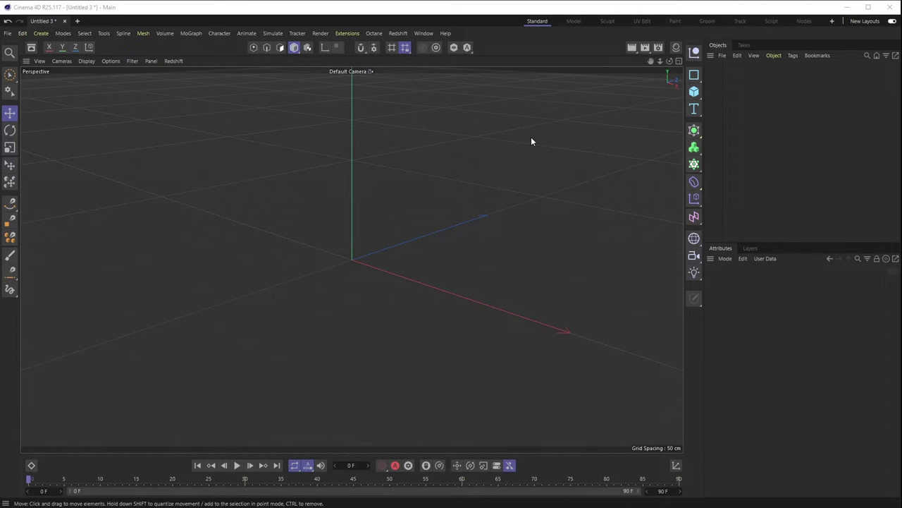
pyautogui.click(694, 91)
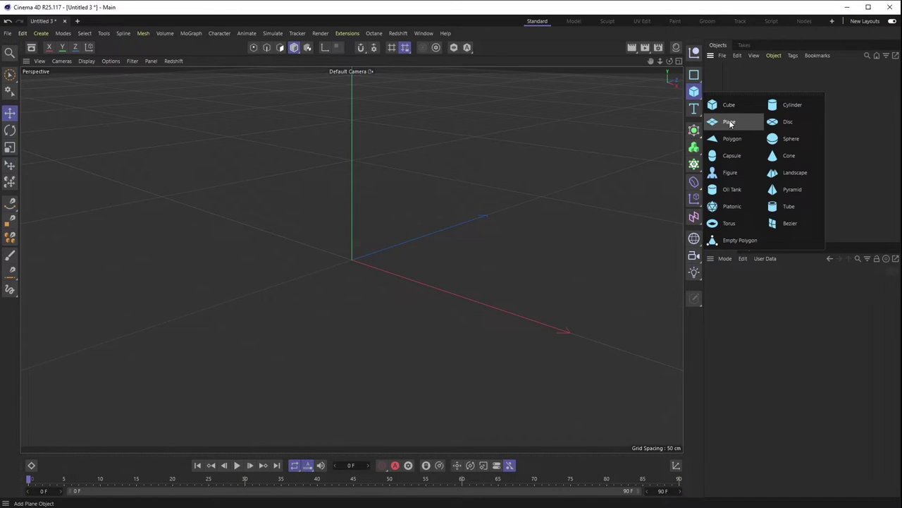
pyautogui.click(730, 123)
pyautogui.click(695, 91)
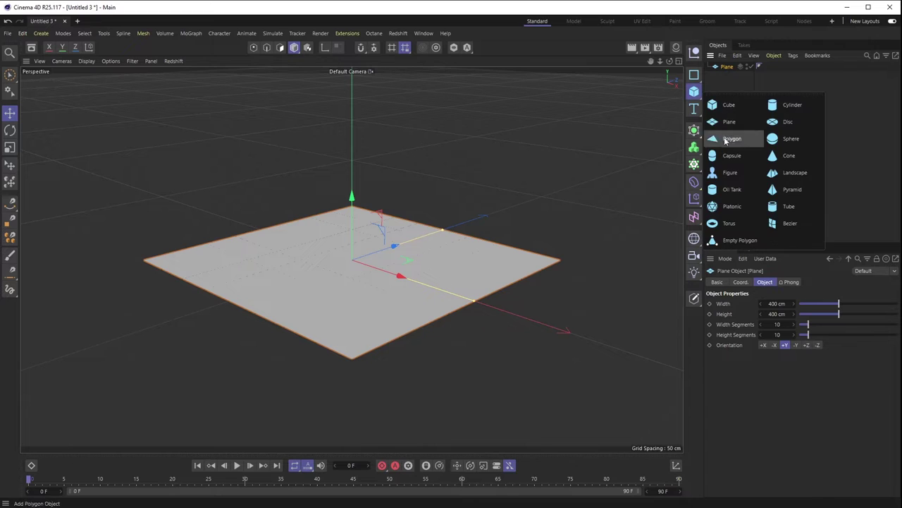
pyautogui.click(717, 128)
# Rename the upper plane in the object list to paper and the lower one to paint
pyautogui.click(729, 92)
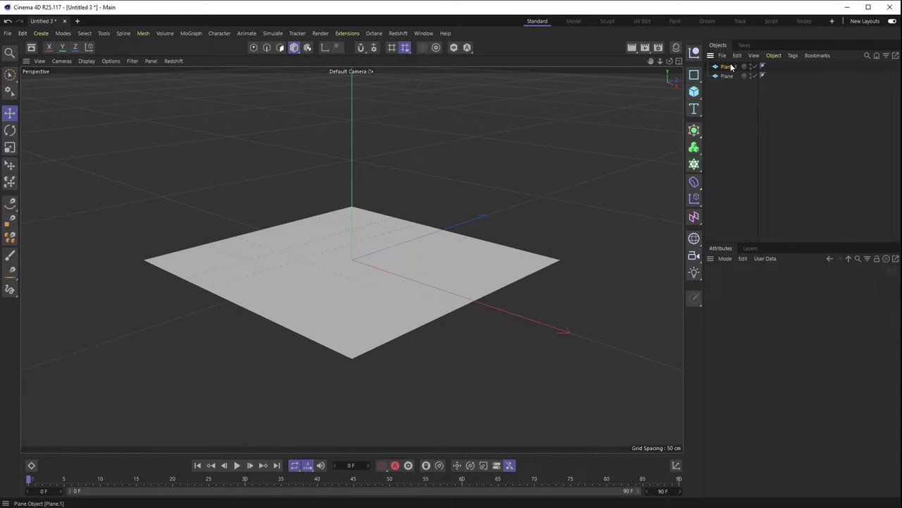
pyautogui.doubleClick(728, 66)
pyautogui.write('paper')
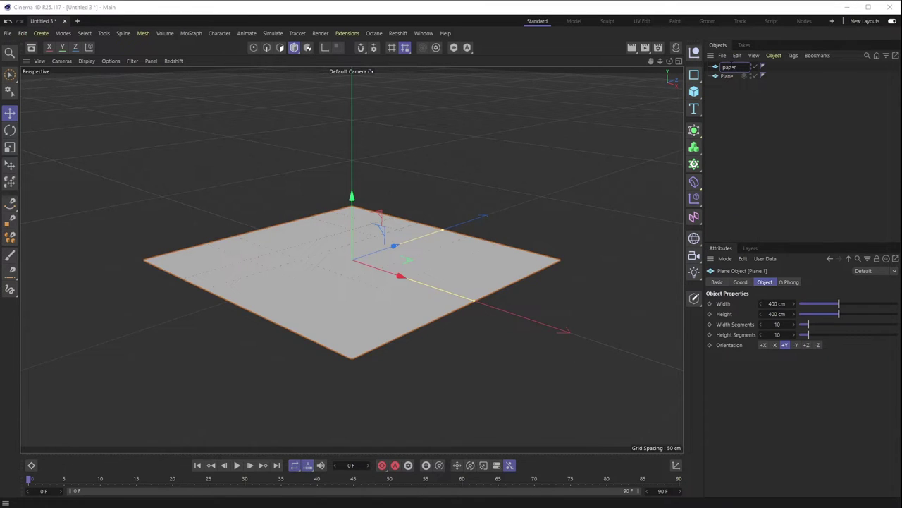
pyautogui.click(728, 75)
pyautogui.doubleClick(730, 76)
pyautogui.write('paint')
pyautogui.press('Return')
# Hide the paper plane and set the paint plane's width to 50 cm and height to 200 cm
pyautogui.click(748, 69)
pyautogui.click(743, 80)
pyautogui.click(733, 76)
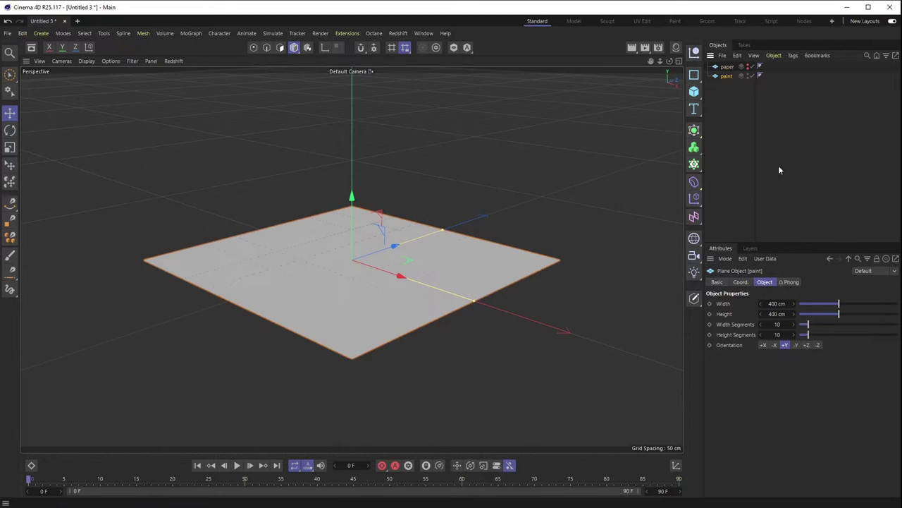
pyautogui.click(781, 303)
pyautogui.write('50')
pyautogui.click(775, 314)
pyautogui.write('200')
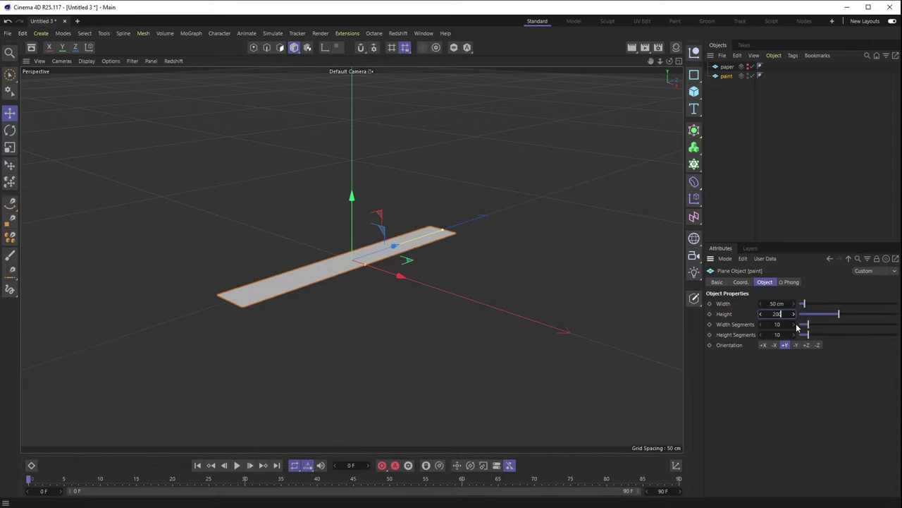
pyautogui.press('Return')
pyautogui.scroll(10, 349, 259)
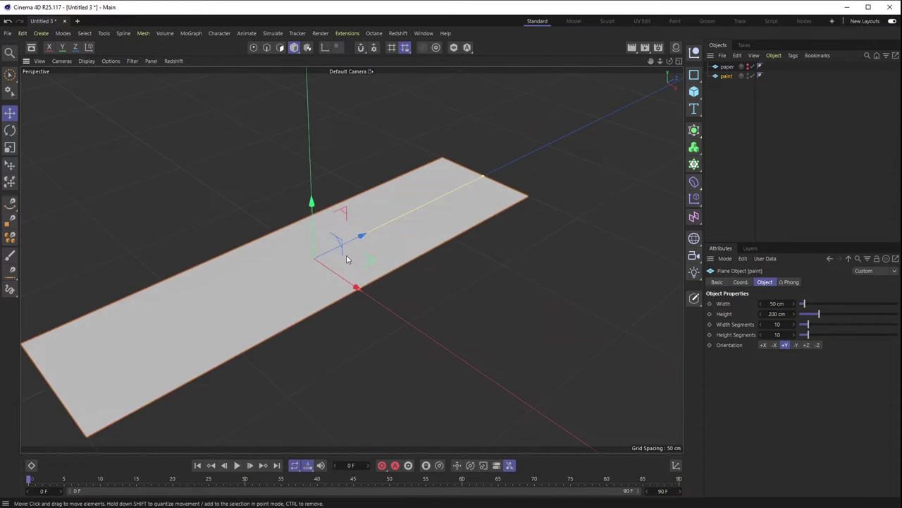
pyautogui.scroll(-5, 346, 259)
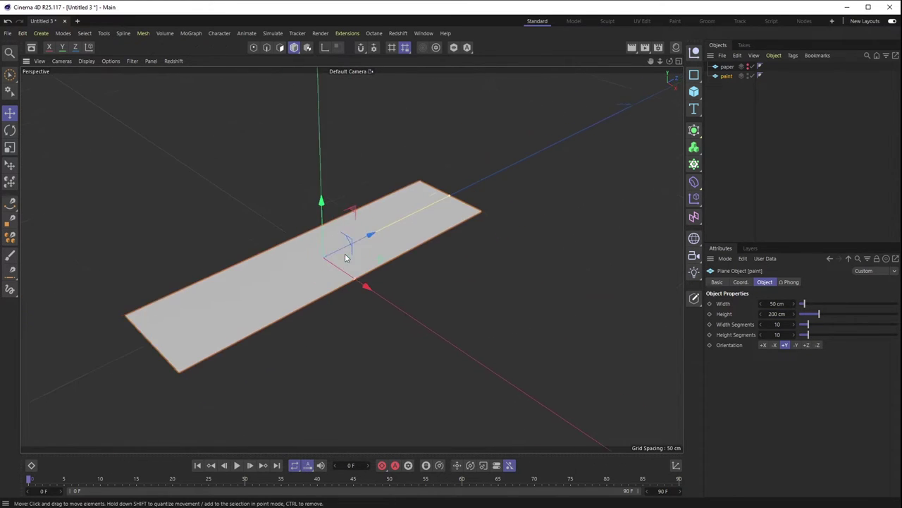
# Create a null, make the paint plane its child, and make the paper plane visible again
pyautogui.click(730, 85)
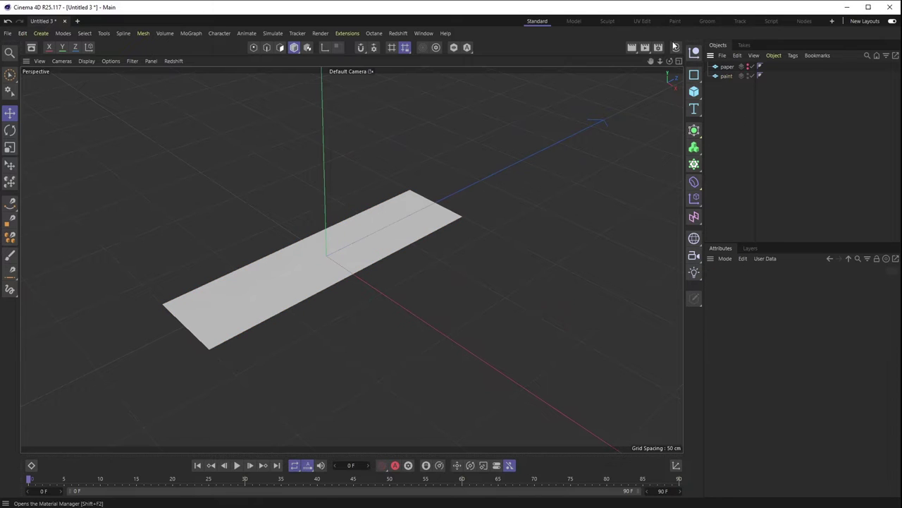
pyautogui.click(695, 59)
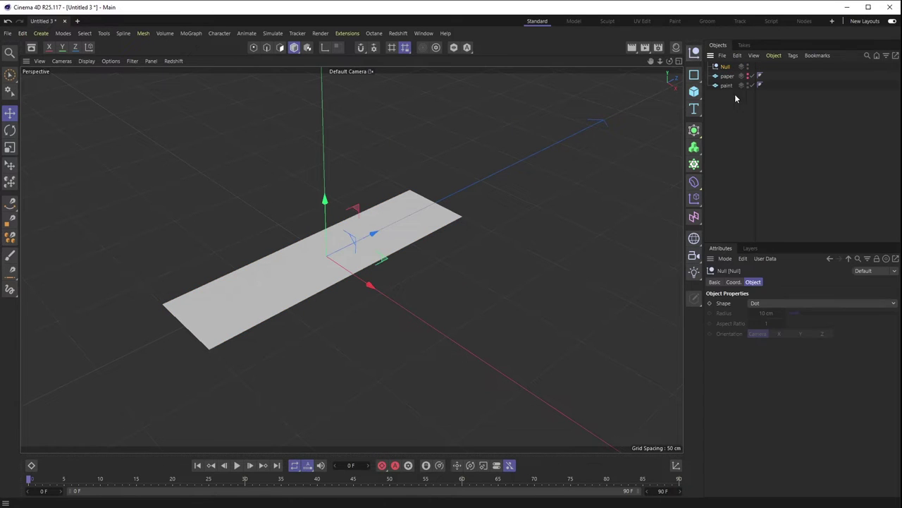
pyautogui.moveTo(731, 71); pyautogui.dragTo(726, 67)
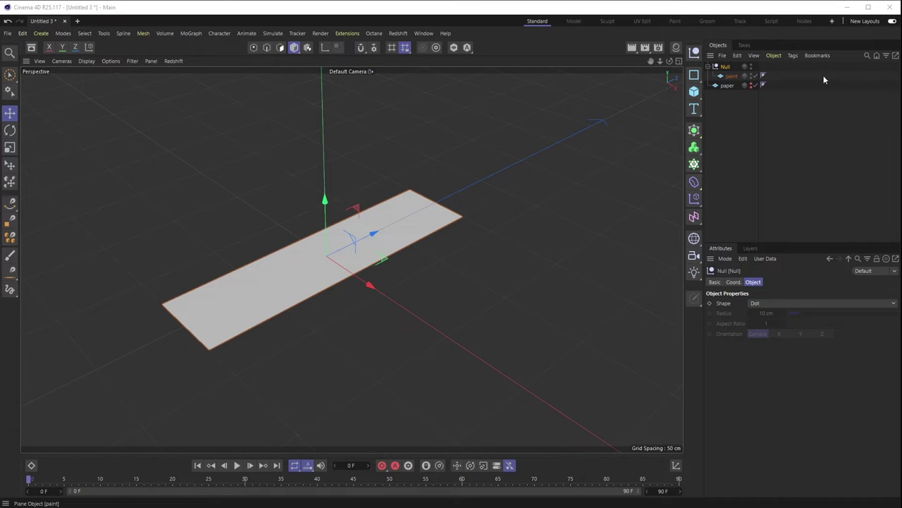
pyautogui.click(751, 86)
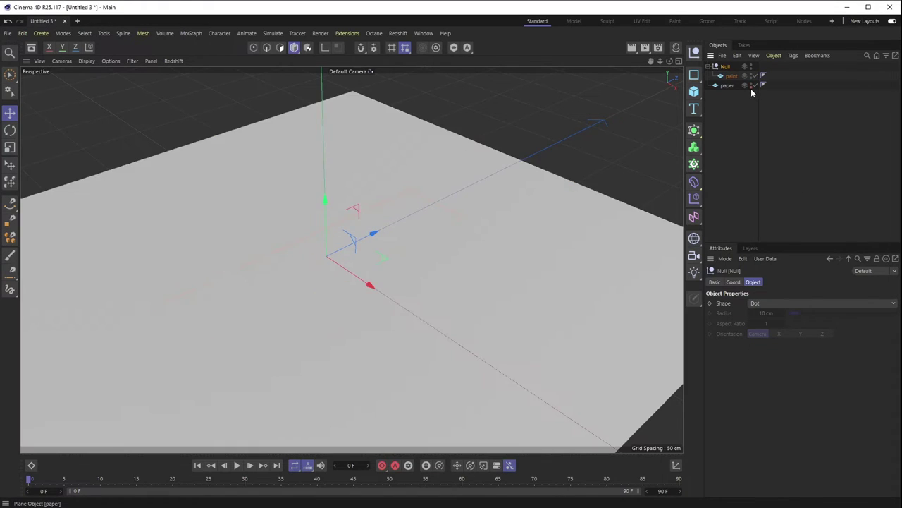
# Create a new default material and apply it to the paper plane
pyautogui.click(676, 47)
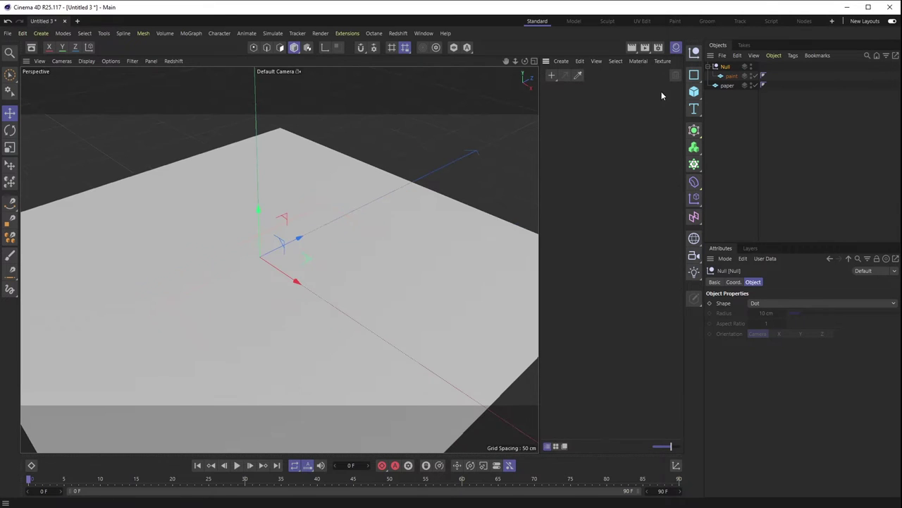
pyautogui.click(551, 75)
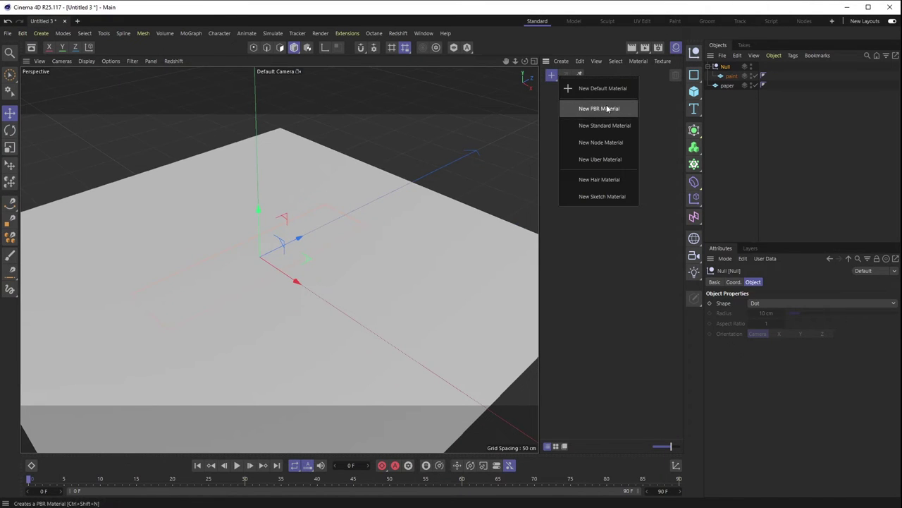
pyautogui.click(598, 90)
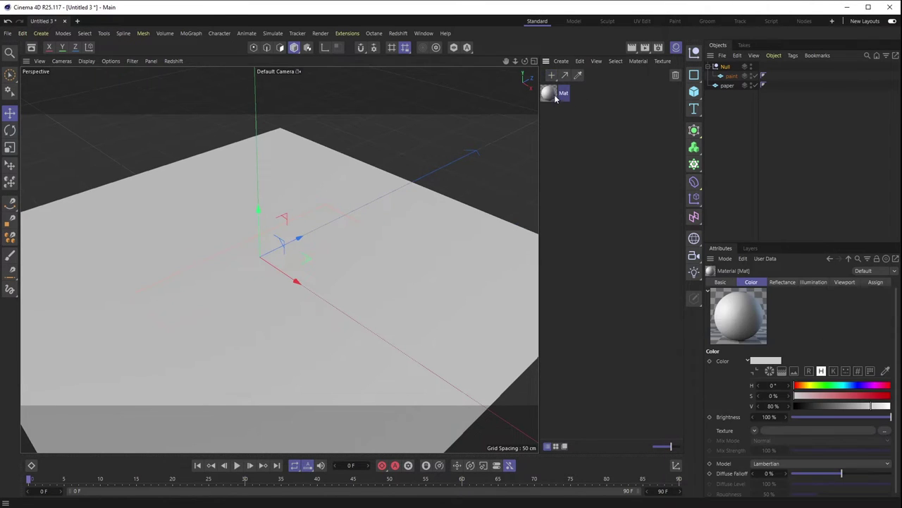
pyautogui.moveTo(620, 118); pyautogui.dragTo(725, 86)
# Create a second default material, colour it blue (H 200°, S 66%, V 70%), and apply it to the paint plane
pyautogui.click(552, 75)
pyautogui.click(576, 96)
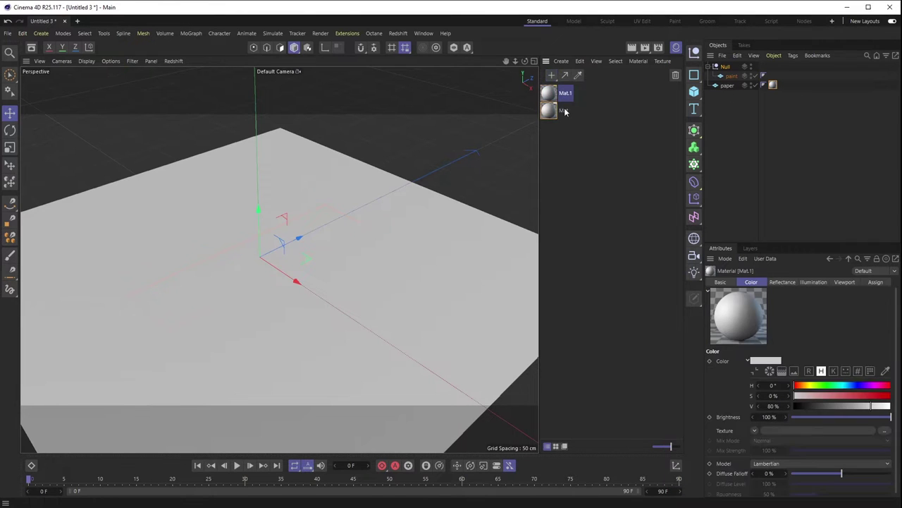
pyautogui.doubleClick(549, 94)
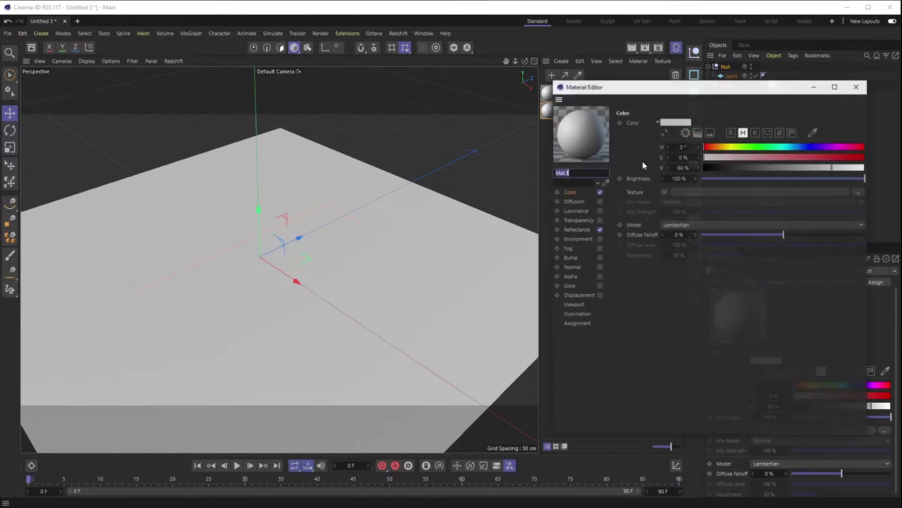
pyautogui.click(810, 156)
pyautogui.click(816, 167)
pyautogui.click(792, 146)
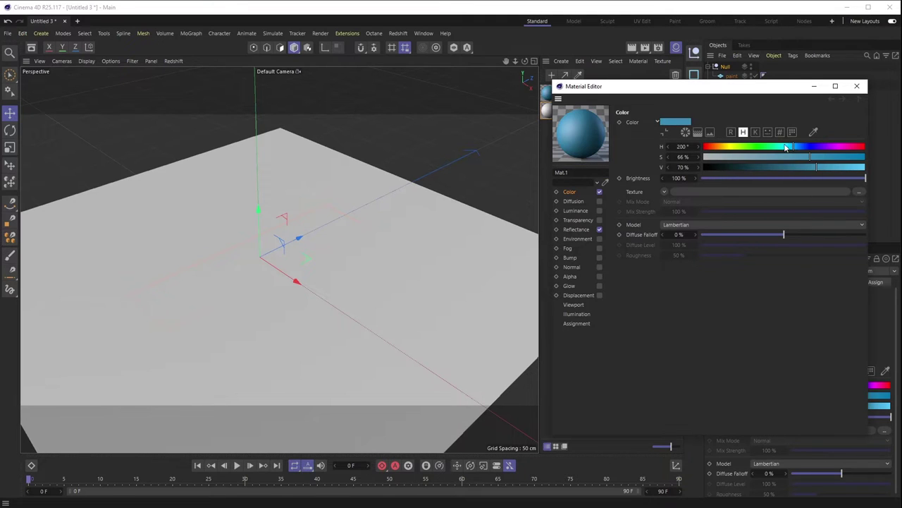
pyautogui.click(856, 86)
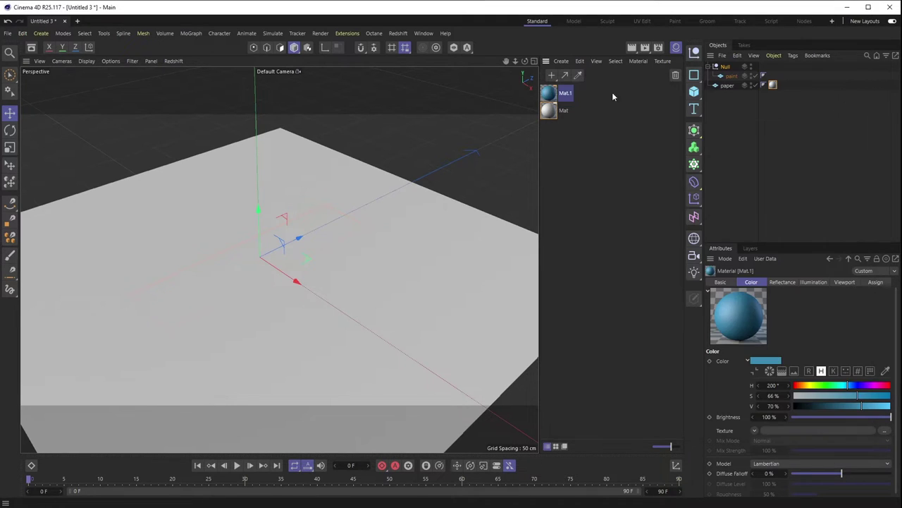
pyautogui.moveTo(721, 53)
pyautogui.mouseDown()
pyautogui.moveTo(745, 91)
pyautogui.moveTo(731, 75)
pyautogui.mouseUp()
pyautogui.moveTo(247, 284)
pyautogui.keyDown('alt'); pyautogui.mouseDown()
pyautogui.moveTo(248, 238)
pyautogui.moveTo(277, 253)
pyautogui.moveTo(284, 228)
pyautogui.mouseUp(); pyautogui.keyUp('alt')
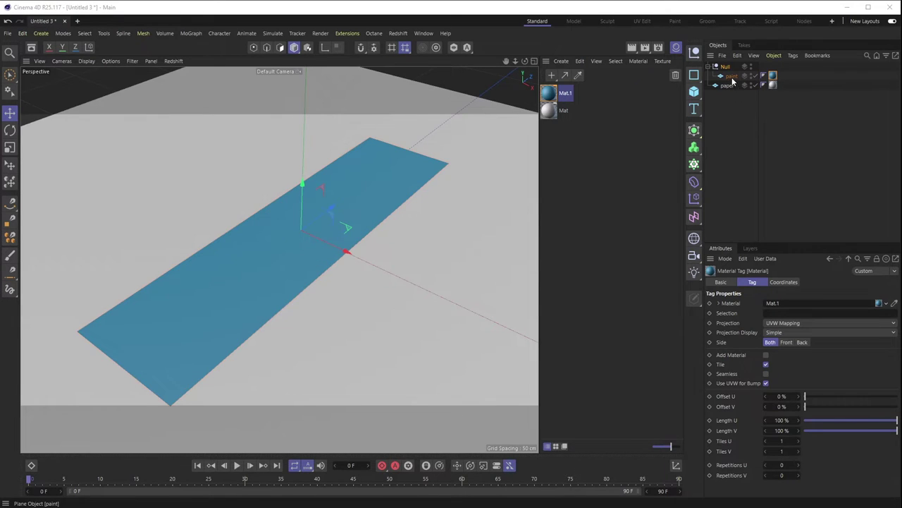
# Set the paint plane's width segments and height segments to 100 each
pyautogui.click(729, 77)
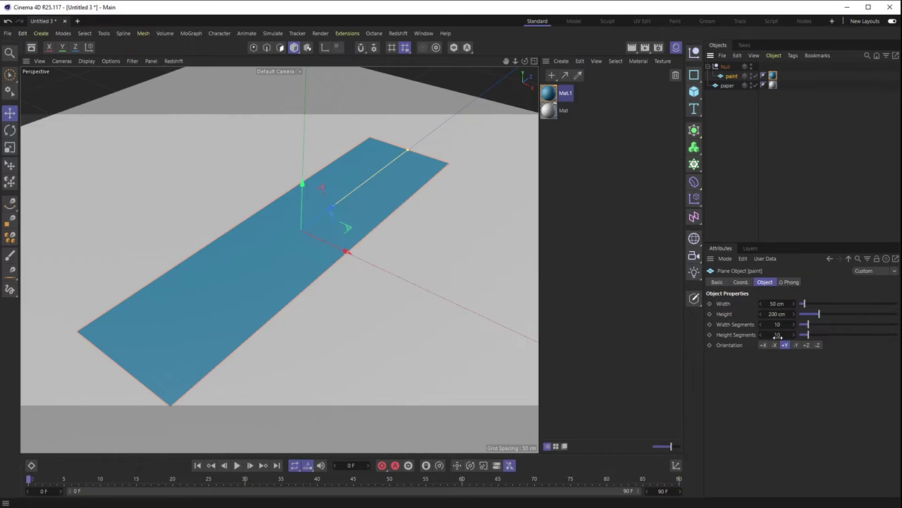
pyautogui.doubleClick(781, 324)
pyautogui.write('100')
pyautogui.press('Tab')
pyautogui.write('100')
pyautogui.press('Return')
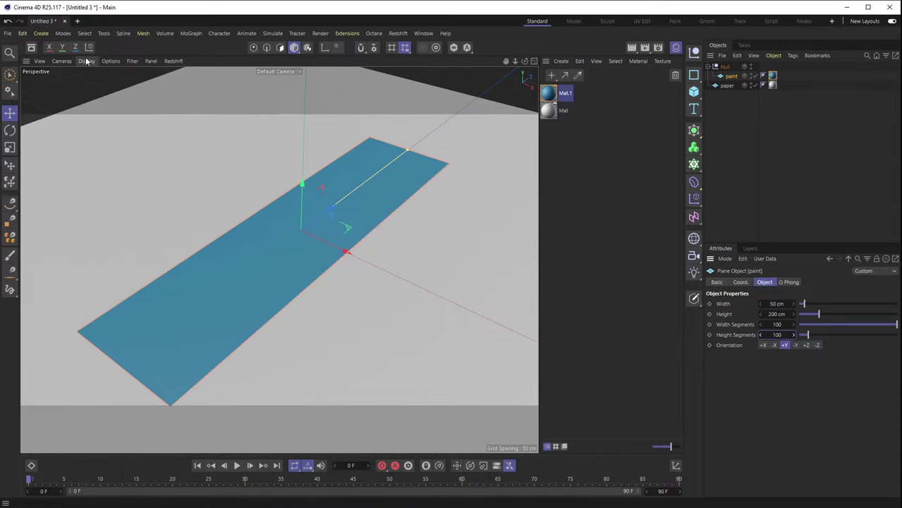
# Check the paint plane's mesh density with Gouraud Shading (Lines) and return the viewport to plain Gouraud Shading
pyautogui.click(86, 60)
pyautogui.click(102, 87)
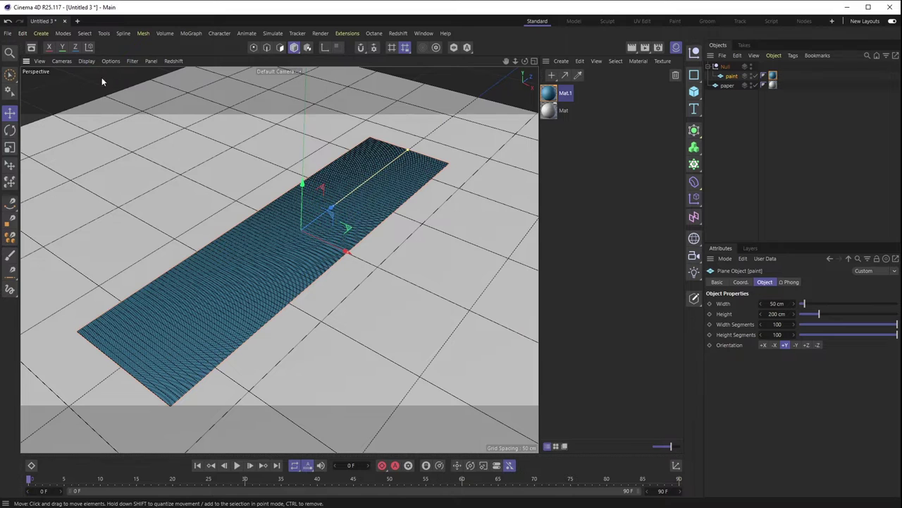
pyautogui.click(86, 61)
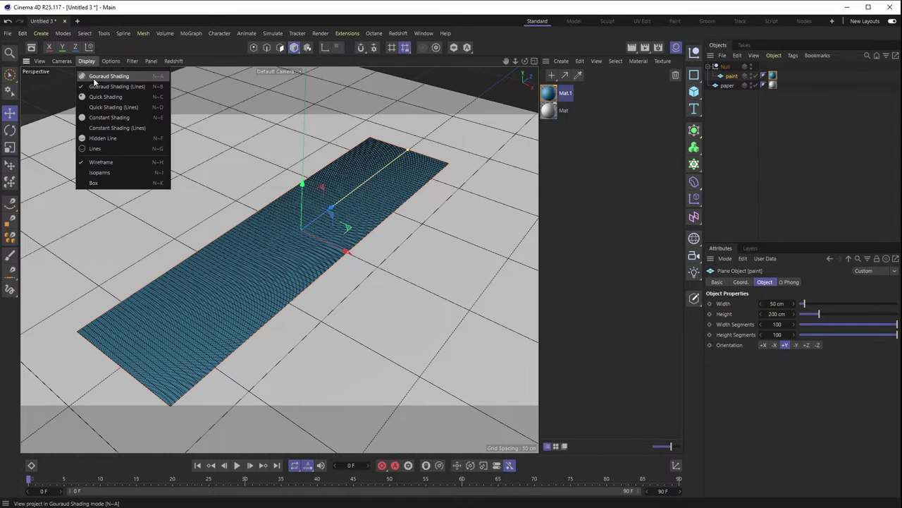
pyautogui.click(93, 78)
# Close the material manager and add a Displacer deformer inside the null, above the paint plane
pyautogui.click(730, 101)
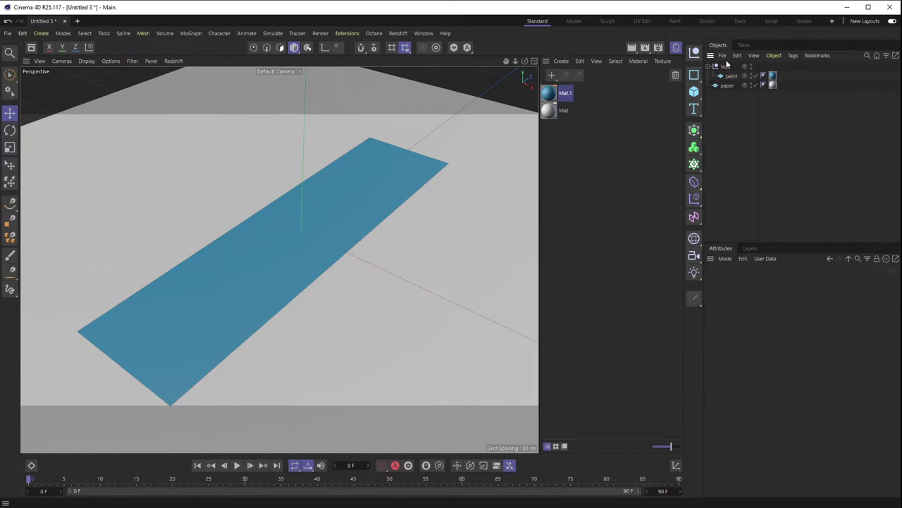
pyautogui.click(677, 46)
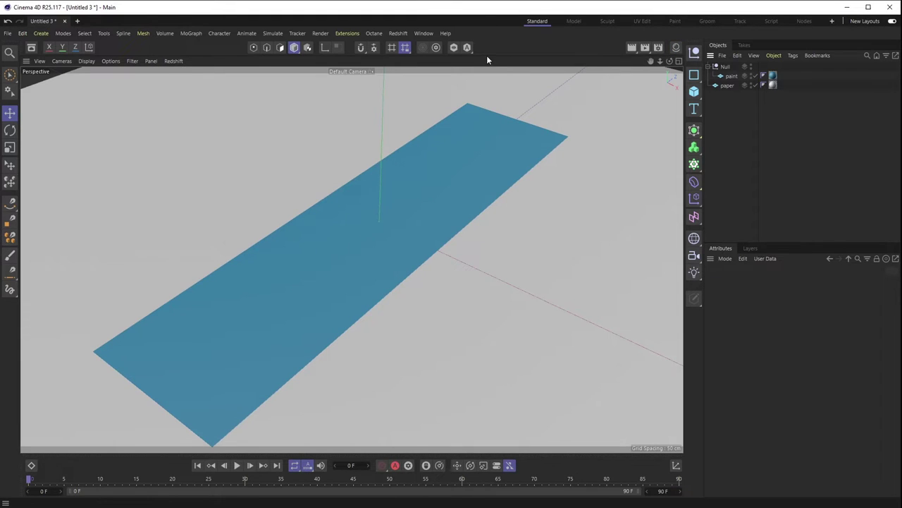
pyautogui.click(698, 186)
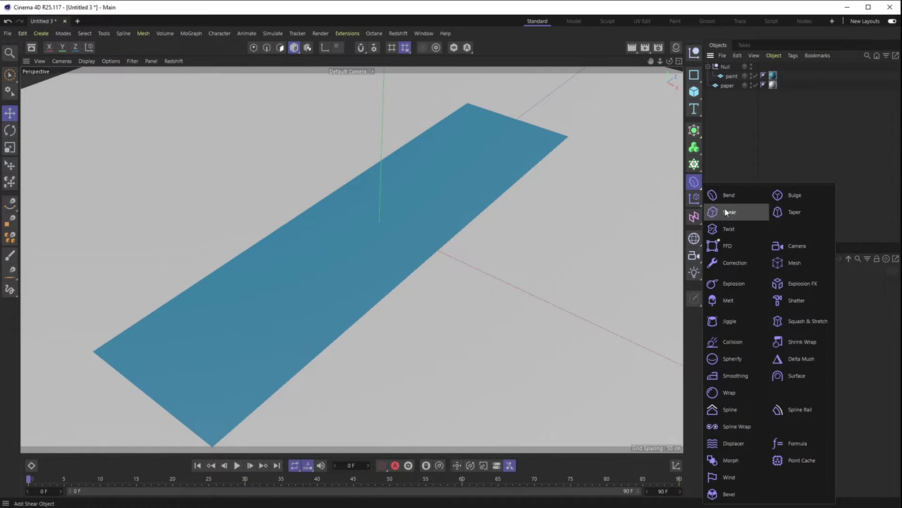
pyautogui.click(750, 448)
pyautogui.moveTo(731, 68)
pyautogui.mouseDown()
pyautogui.moveTo(732, 87)
pyautogui.moveTo(729, 76)
pyautogui.moveTo(725, 83)
pyautogui.mouseUp()
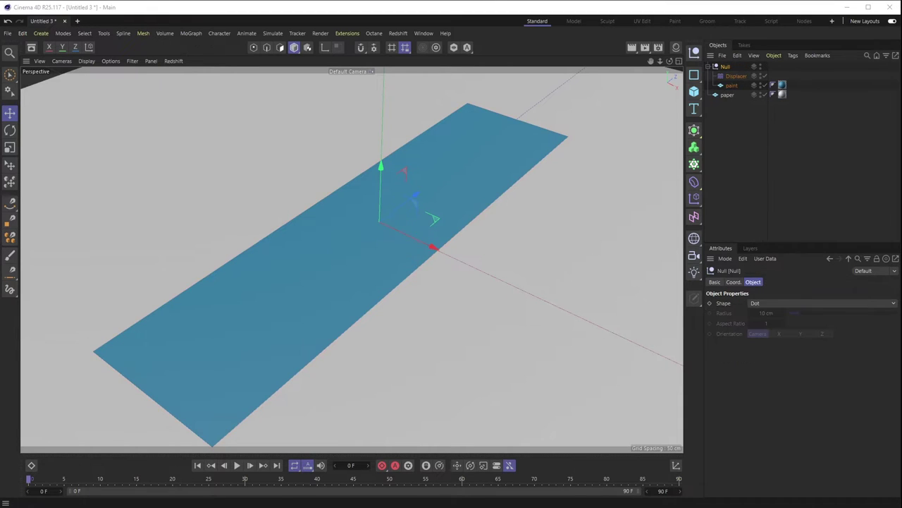
# Load a Gradient shader into the Displacer's shading and set the gradient type to 2D - V
pyautogui.click(735, 77)
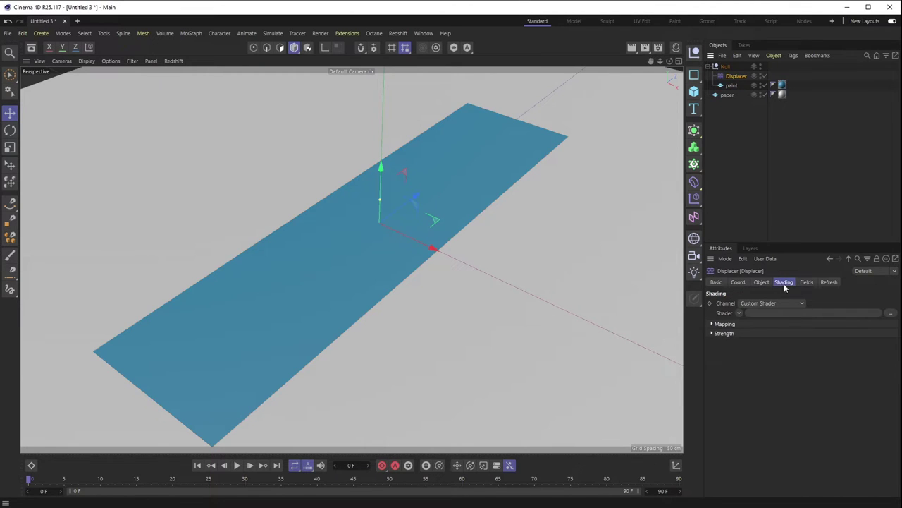
pyautogui.click(740, 313)
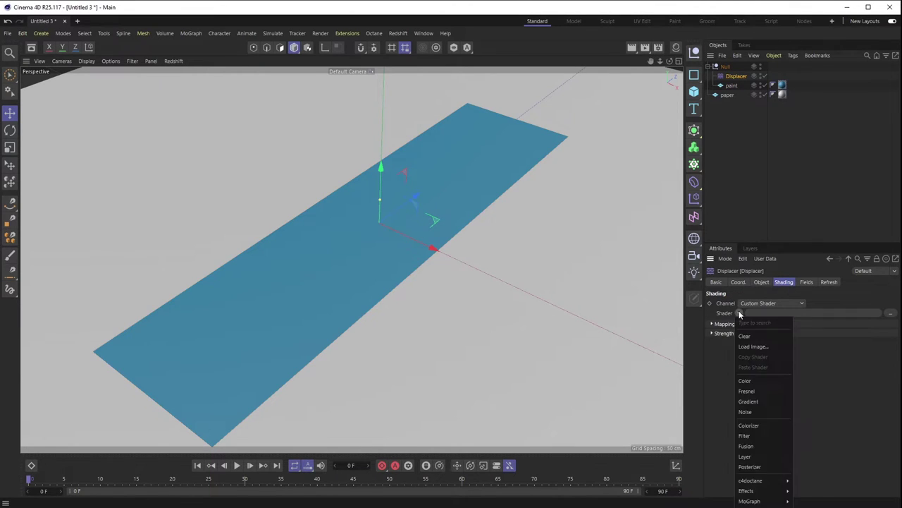
pyautogui.click(766, 401)
pyautogui.click(781, 314)
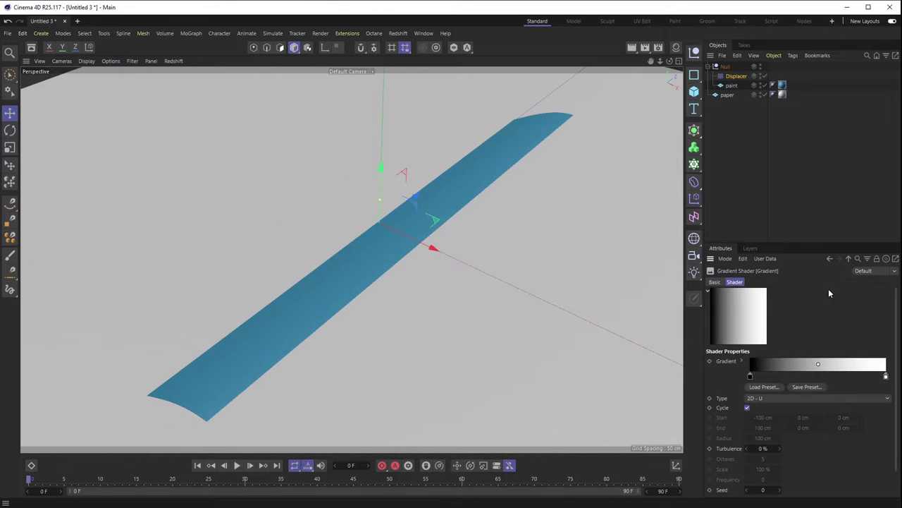
pyautogui.click(773, 398)
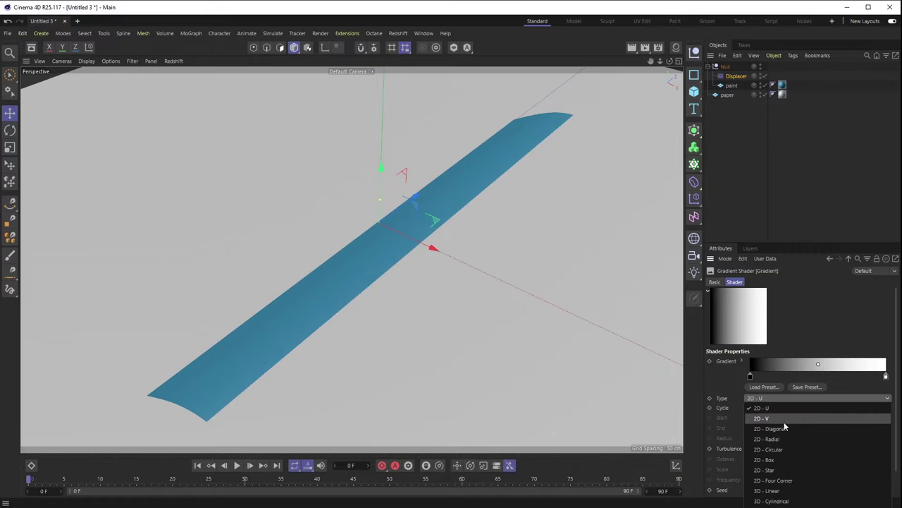
pyautogui.click(784, 422)
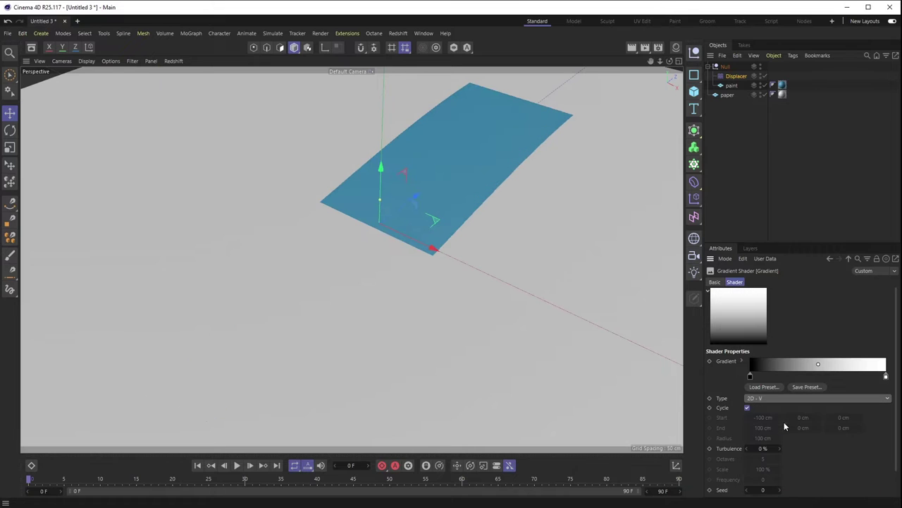
# Hide the paper plane to examine the paint plane's displacement from the side, and show the paper again
pyautogui.click(760, 97)
pyautogui.keyDown('alt'); pyautogui.moveTo(520, 212); pyautogui.dragTo(419, 202); pyautogui.keyUp('alt')
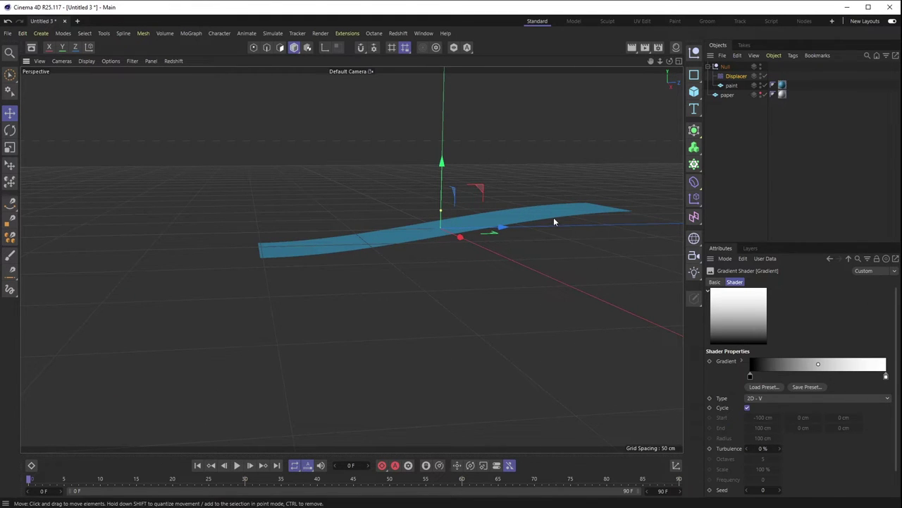
pyautogui.moveTo(886, 384)
pyautogui.mouseDown()
pyautogui.moveTo(811, 381)
pyautogui.moveTo(890, 381)
pyautogui.mouseUp()
pyautogui.keyDown('alt'); pyautogui.moveTo(320, 256); pyautogui.dragTo(320, 245); pyautogui.keyUp('alt')
pyautogui.keyDown('alt'); pyautogui.moveTo(313, 249); pyautogui.dragTo(442, 226); pyautogui.keyUp('alt')
pyautogui.keyDown('alt'); pyautogui.moveTo(308, 277); pyautogui.dragTo(423, 215); pyautogui.keyUp('alt')
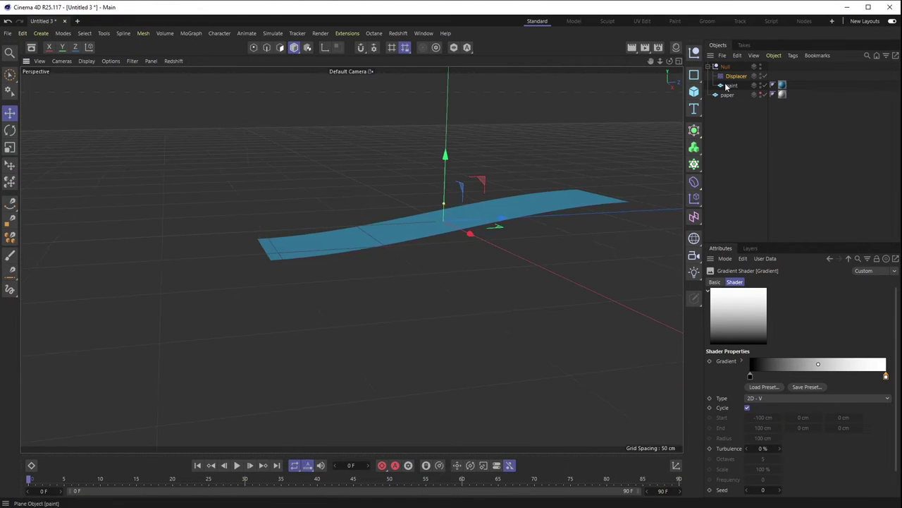
pyautogui.click(762, 94)
pyautogui.keyDown('alt'); pyautogui.moveTo(465, 237); pyautogui.dragTo(411, 218); pyautogui.keyUp('alt')
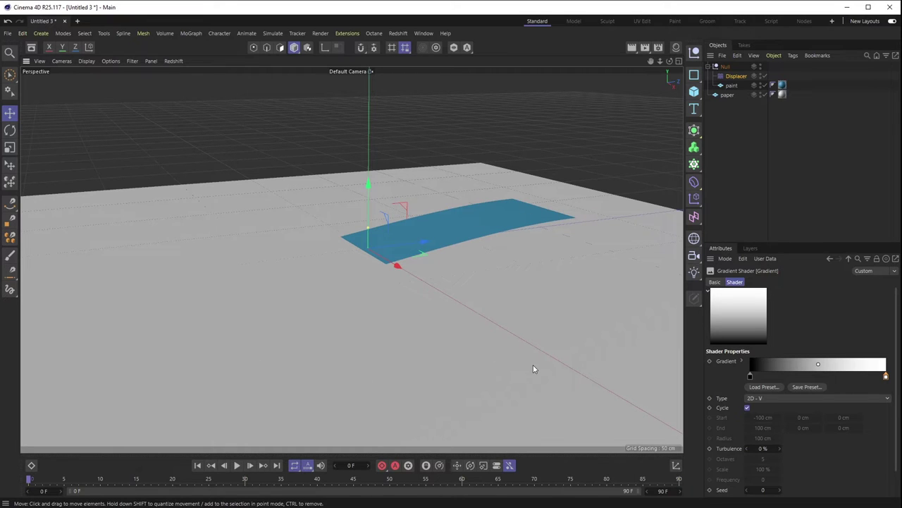
# Set the Displacer's type to Intensity so the paint plane is displaced upward from the paper
pyautogui.click(848, 258)
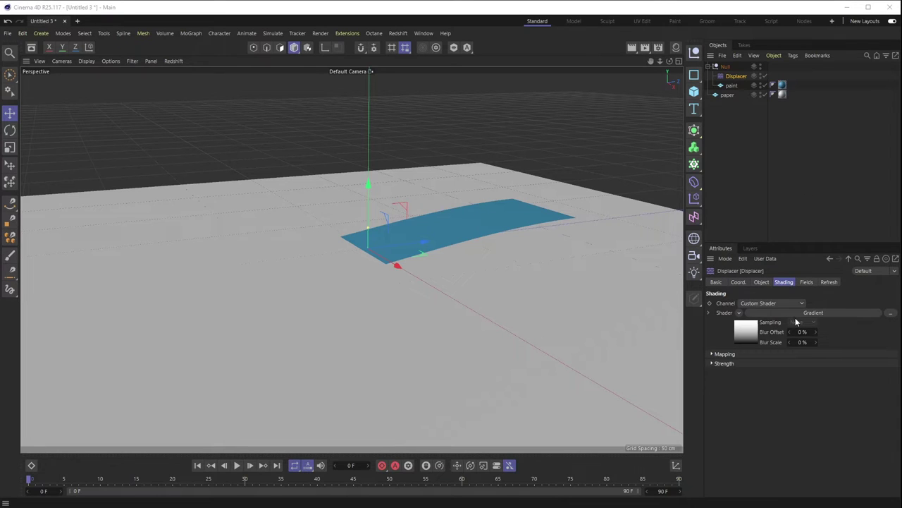
pyautogui.click(766, 283)
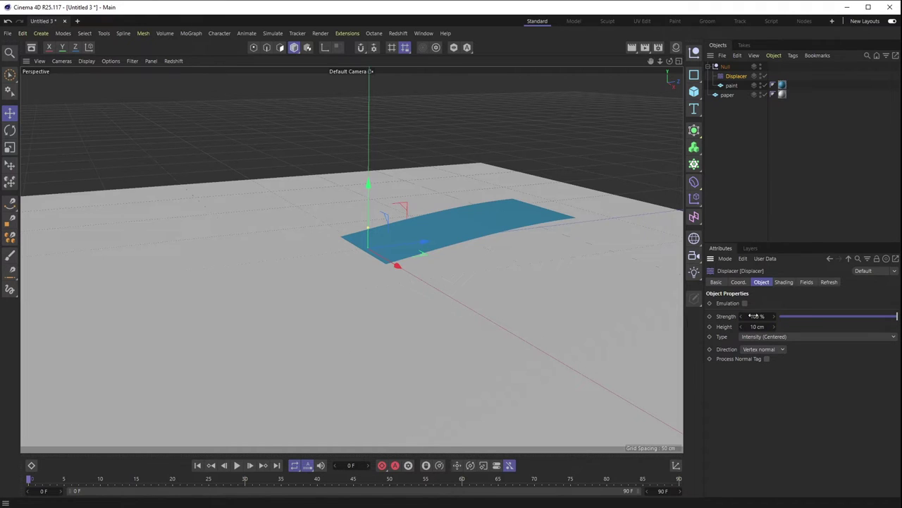
pyautogui.click(770, 337)
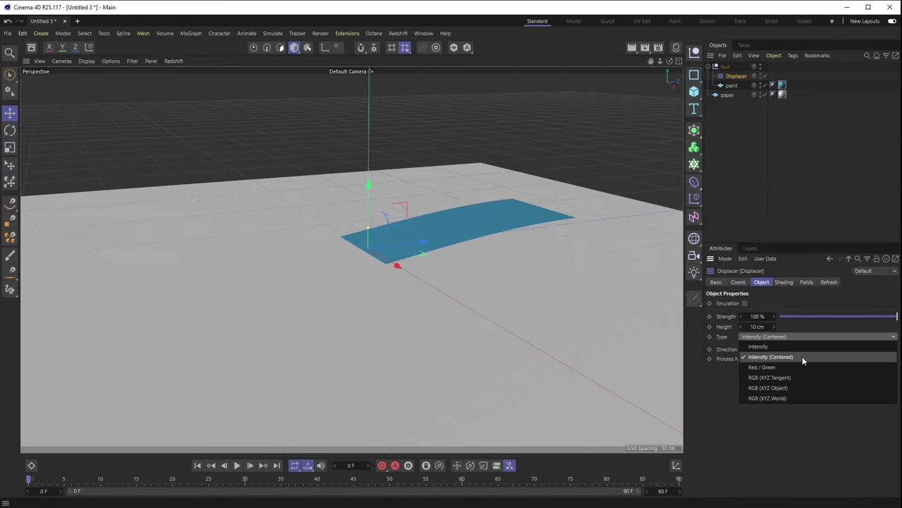
pyautogui.click(794, 346)
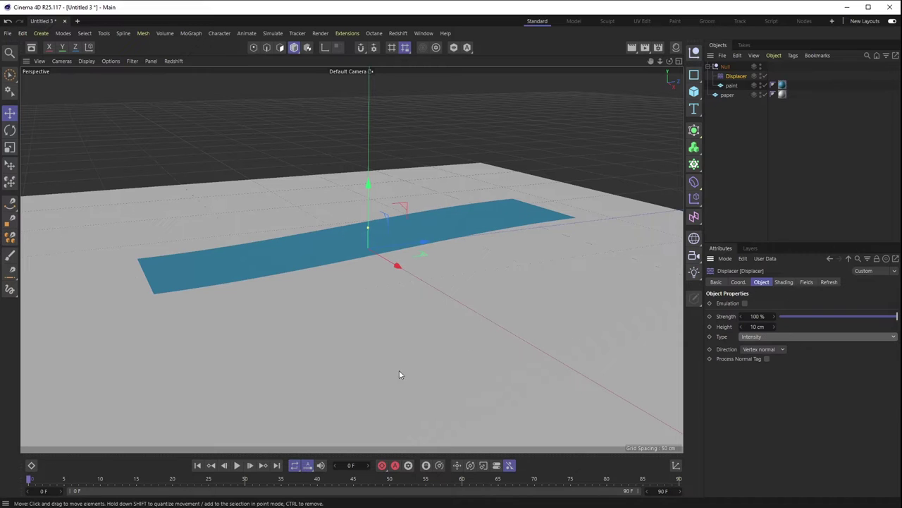
pyautogui.keyDown('alt'); pyautogui.moveTo(304, 297); pyautogui.dragTo(407, 304); pyautogui.keyUp('alt')
pyautogui.keyDown('alt'); pyautogui.moveTo(476, 313); pyautogui.dragTo(423, 250); pyautogui.keyUp('alt')
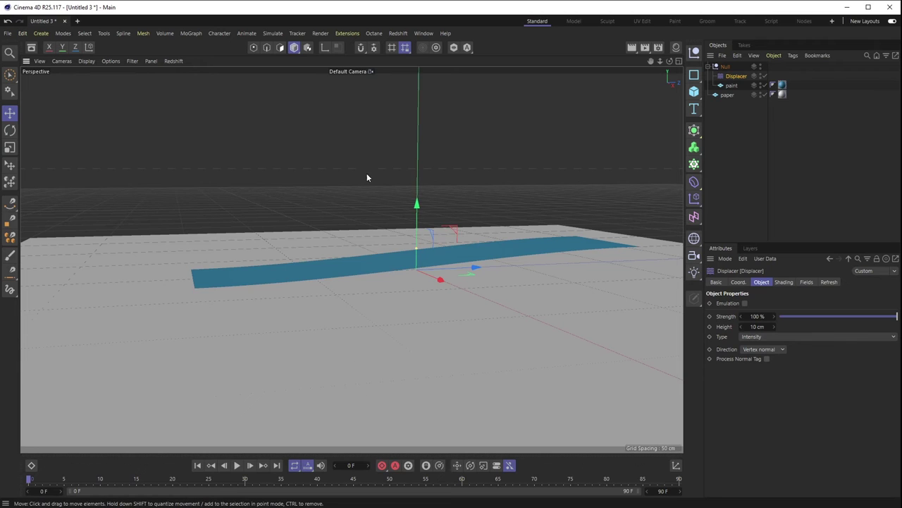
# Try a Displacer height of about 89 cm and undo that height change
pyautogui.keyDown('alt'); pyautogui.moveTo(506, 299); pyautogui.dragTo(416, 340); pyautogui.keyUp('alt')
pyautogui.moveTo(774, 328); pyautogui.dragTo(774, 303)
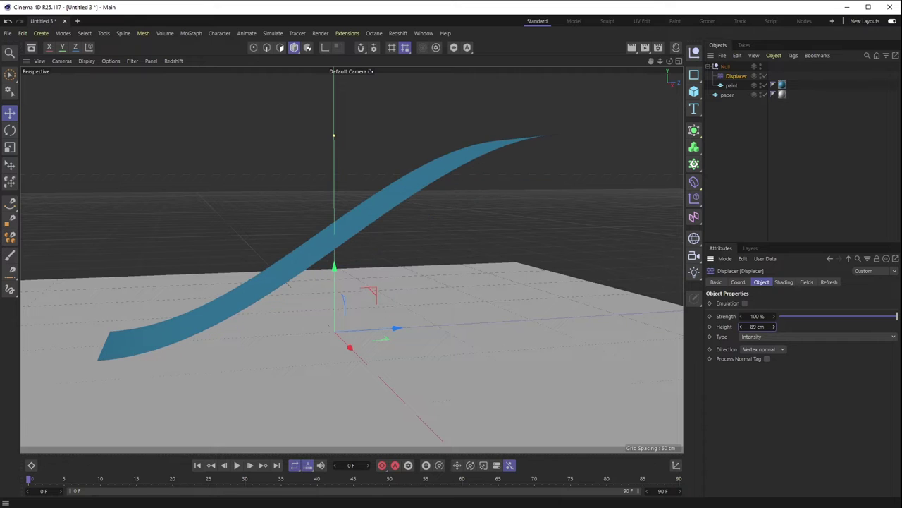
pyautogui.hotkey('ctrl', 'z')
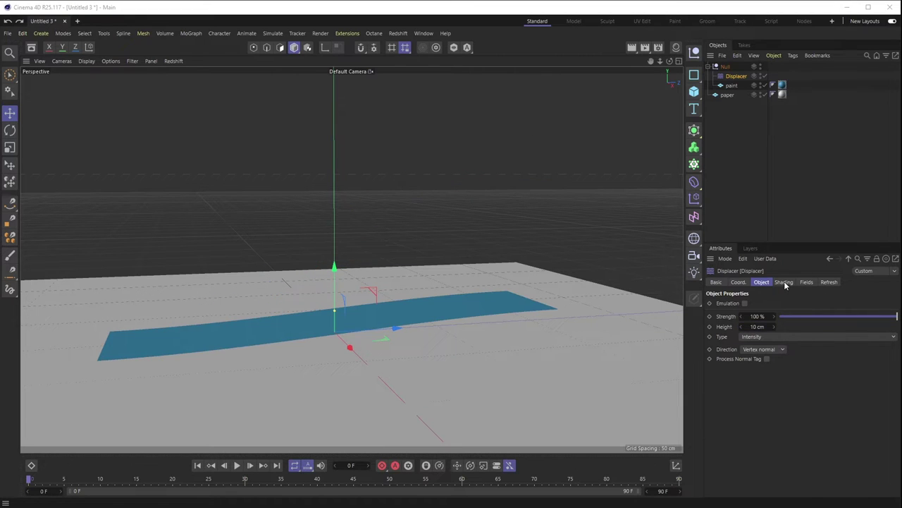
# Open the Displacer's Gradient shader and examine the stroke ends in the acrylic paint reference photo
pyautogui.click(784, 282)
pyautogui.click(797, 313)
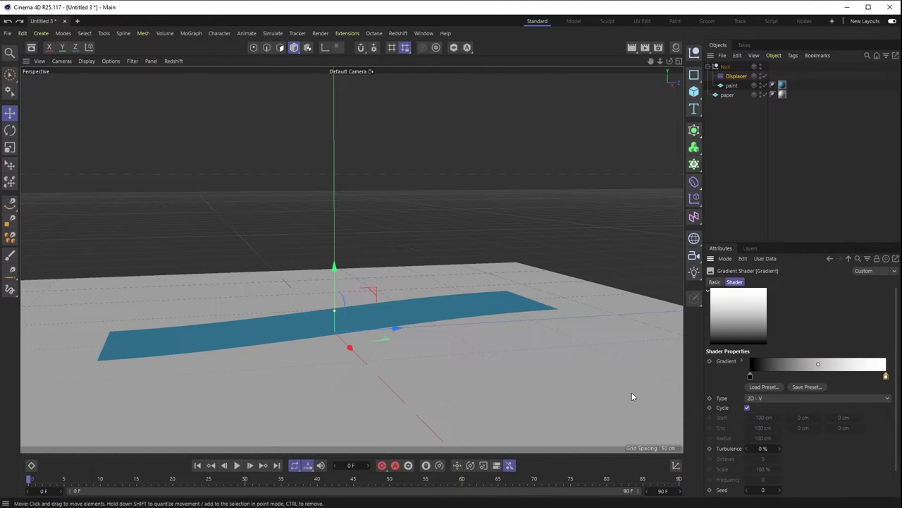
pyautogui.scroll(3, 469, 317)
pyautogui.hotkey('alt', 'Tab')
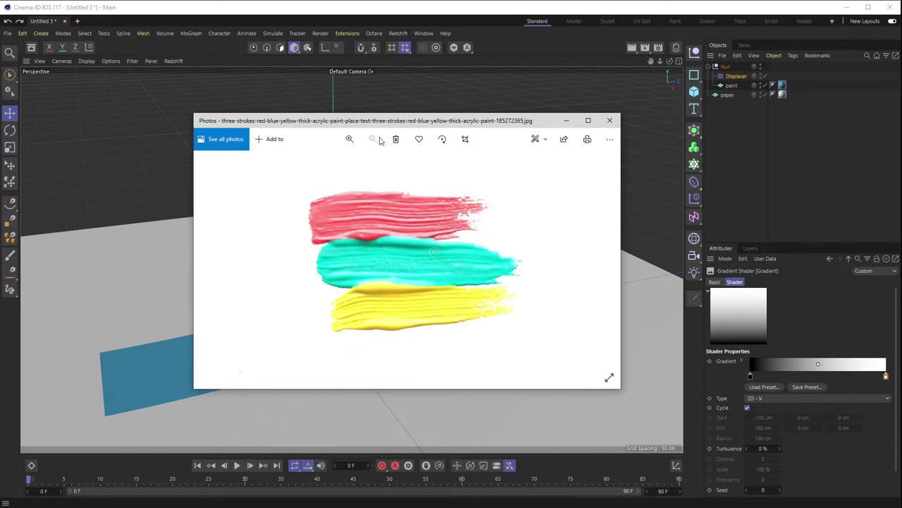
pyautogui.press('super+Down')
# Move the gradient's white end knot slightly inward and add a black knot at the outer end
pyautogui.keyDown('alt'); pyautogui.moveTo(422, 385); pyautogui.dragTo(383, 322); pyautogui.keyUp('alt')
pyautogui.moveTo(886, 378); pyautogui.dragTo(875, 378)
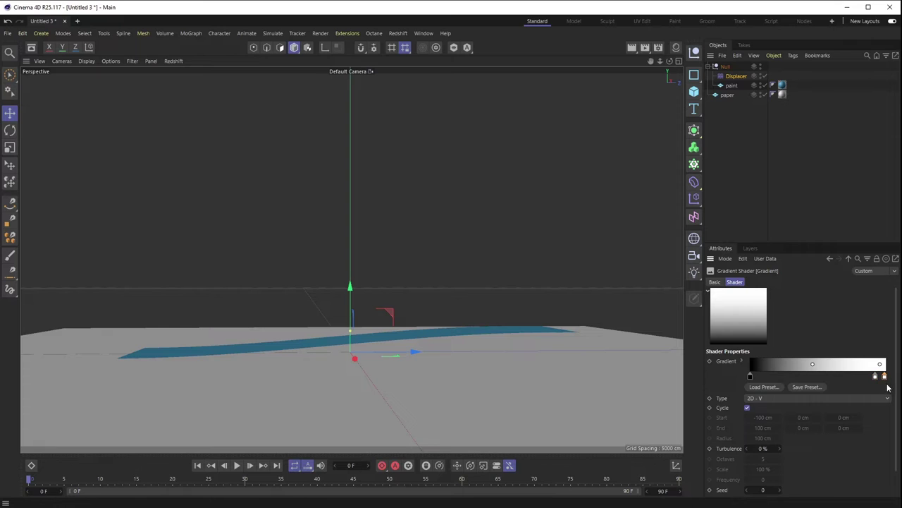
pyautogui.doubleClick(876, 376)
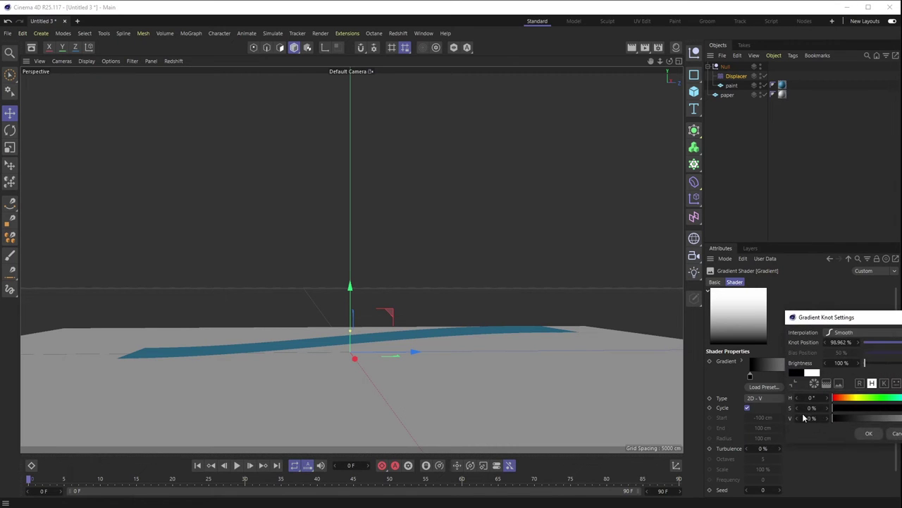
pyautogui.click(869, 433)
pyautogui.keyDown('alt'); pyautogui.moveTo(605, 346); pyautogui.dragTo(564, 357); pyautogui.keyUp('alt')
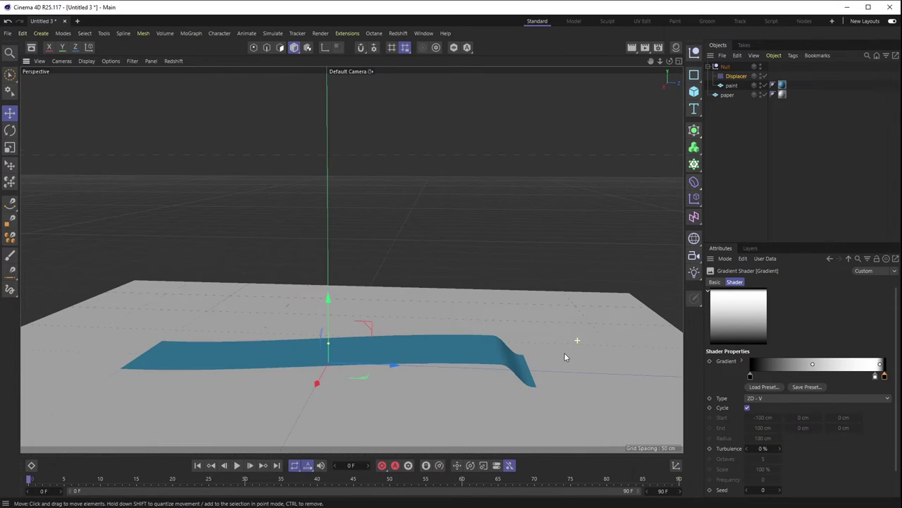
pyautogui.keyDown('alt'); pyautogui.moveTo(526, 379); pyautogui.dragTo(534, 373); pyautogui.keyUp('alt')
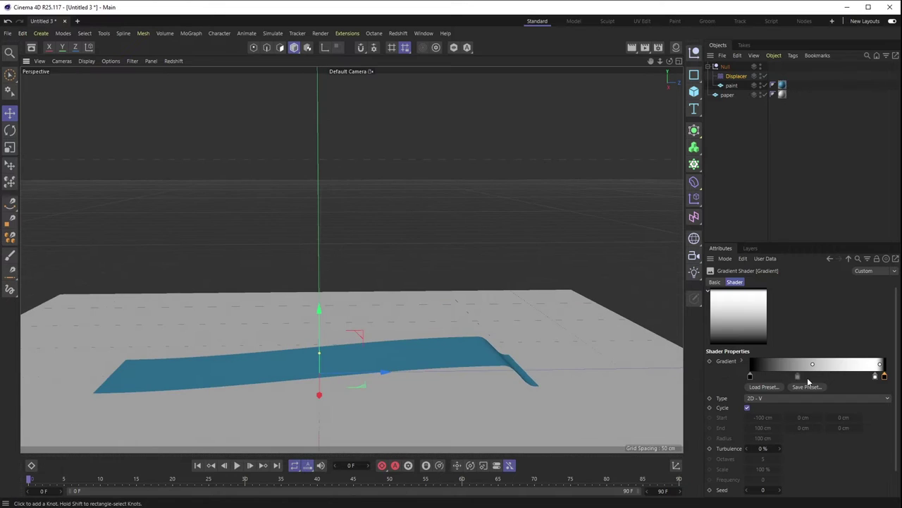
# Move the white knot closer to the black end knot and shift the main midpoint slightly toward the starting black knot
pyautogui.moveTo(880, 379); pyautogui.dragTo(879, 378)
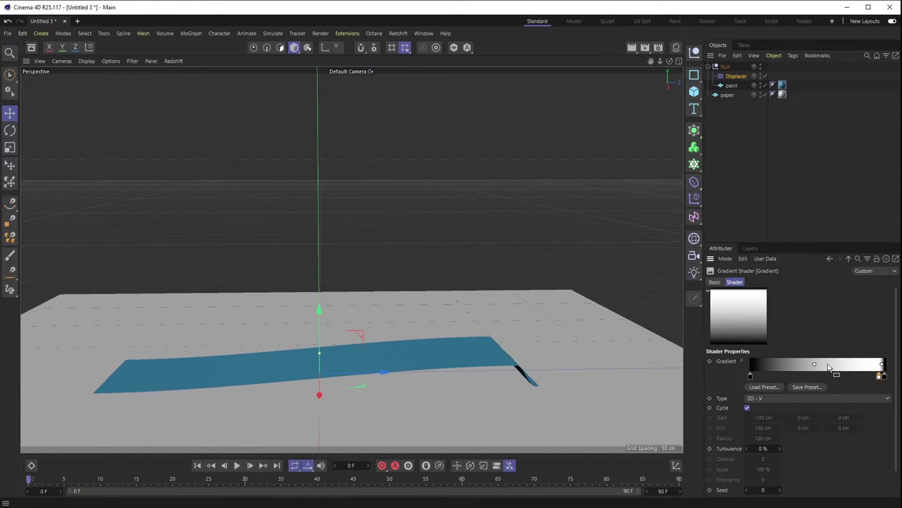
pyautogui.moveTo(816, 368)
pyautogui.mouseDown()
pyautogui.moveTo(836, 368)
pyautogui.moveTo(809, 365)
pyautogui.mouseUp()
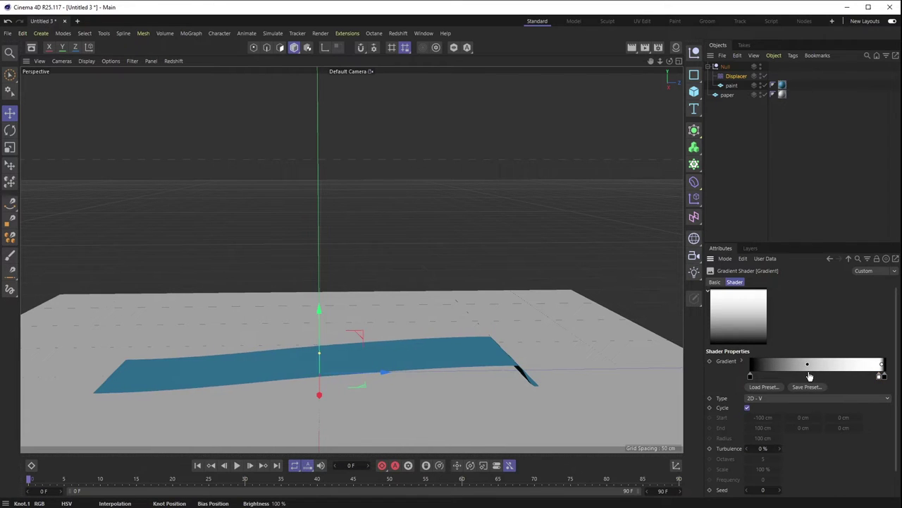
pyautogui.click(757, 376)
pyautogui.keyDown('alt'); pyautogui.moveTo(462, 314); pyautogui.dragTo(465, 325); pyautogui.keyUp('alt')
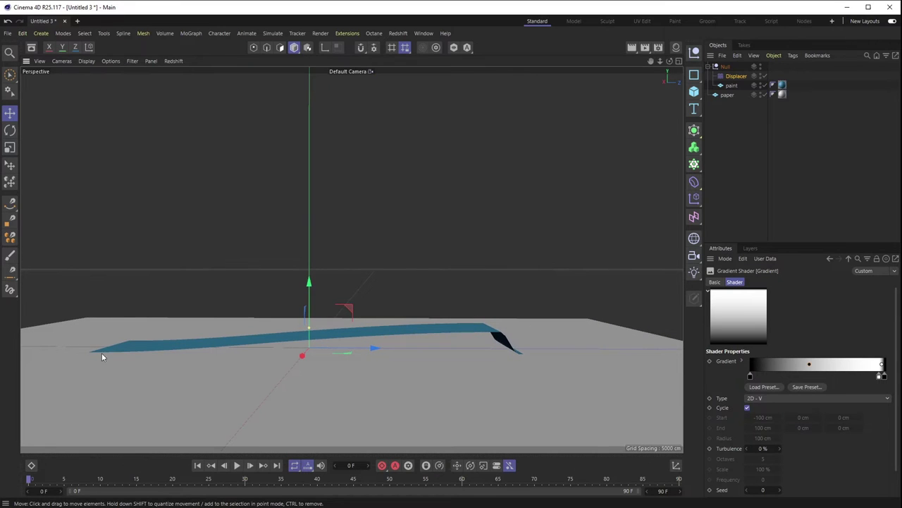
pyautogui.keyDown('alt'); pyautogui.moveTo(126, 354); pyautogui.dragTo(123, 355); pyautogui.keyUp('alt')
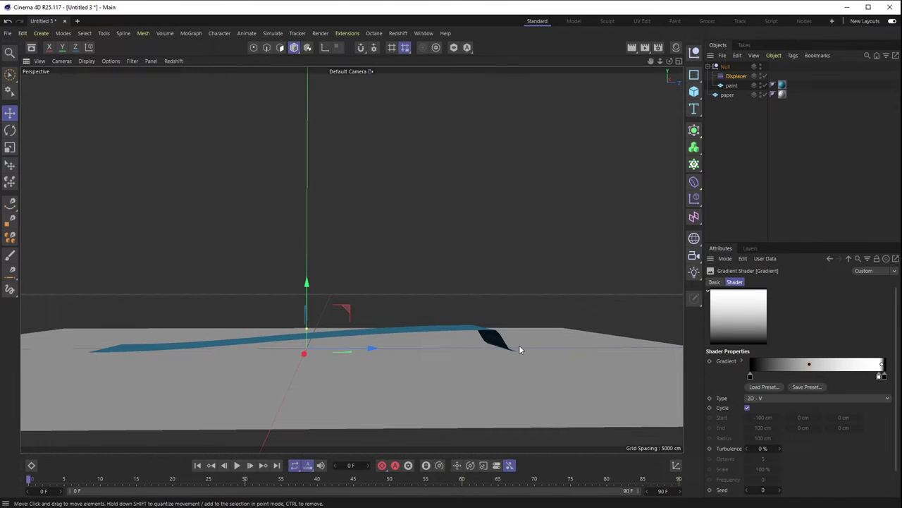
pyautogui.moveTo(473, 329)
pyautogui.keyDown('alt'); pyautogui.mouseDown()
pyautogui.moveTo(479, 358)
pyautogui.moveTo(390, 325)
pyautogui.mouseUp(); pyautogui.keyUp('alt')
pyautogui.keyDown('alt'); pyautogui.moveTo(354, 350); pyautogui.dragTo(258, 304); pyautogui.keyUp('alt')
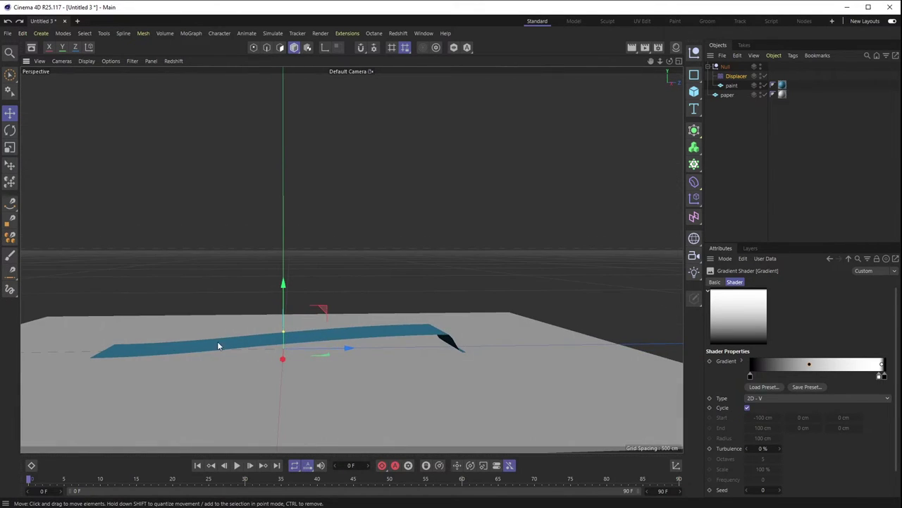
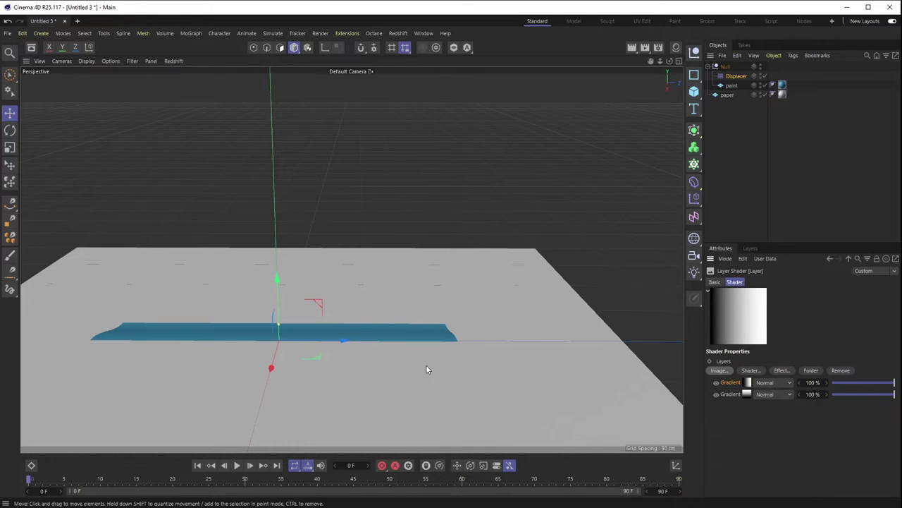
# In the layer's 2D - U gradient, add a white knot near the black start at about 7.6%
pyautogui.keyDown('alt'); pyautogui.moveTo(426, 333); pyautogui.dragTo(458, 246); pyautogui.keyUp('alt')
pyautogui.click(748, 383)
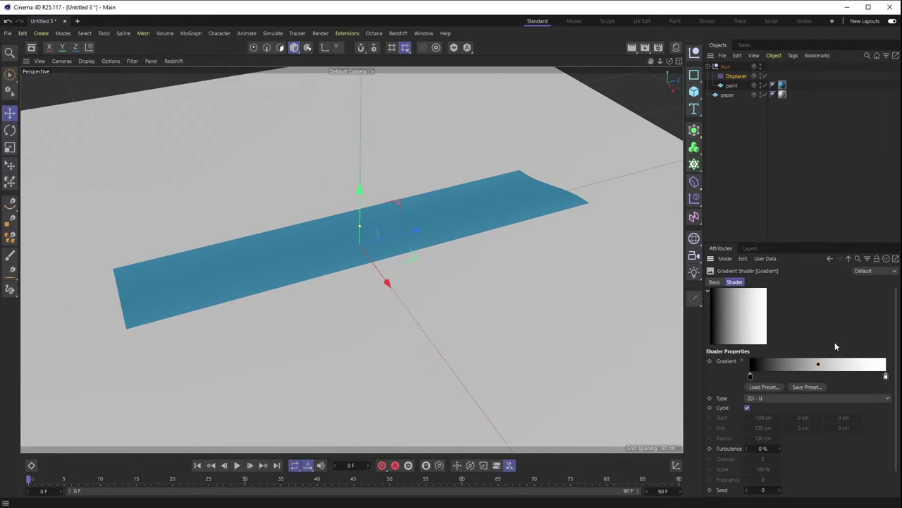
pyautogui.click(761, 378)
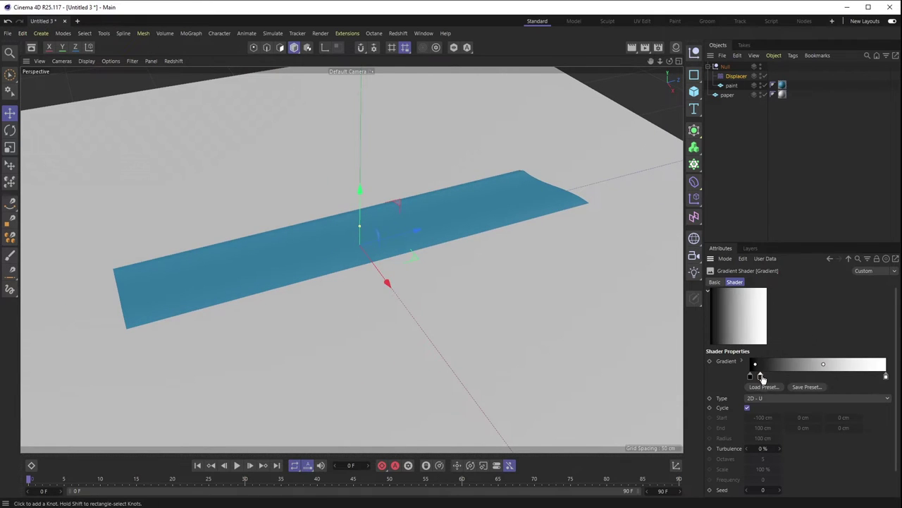
pyautogui.doubleClick(761, 378)
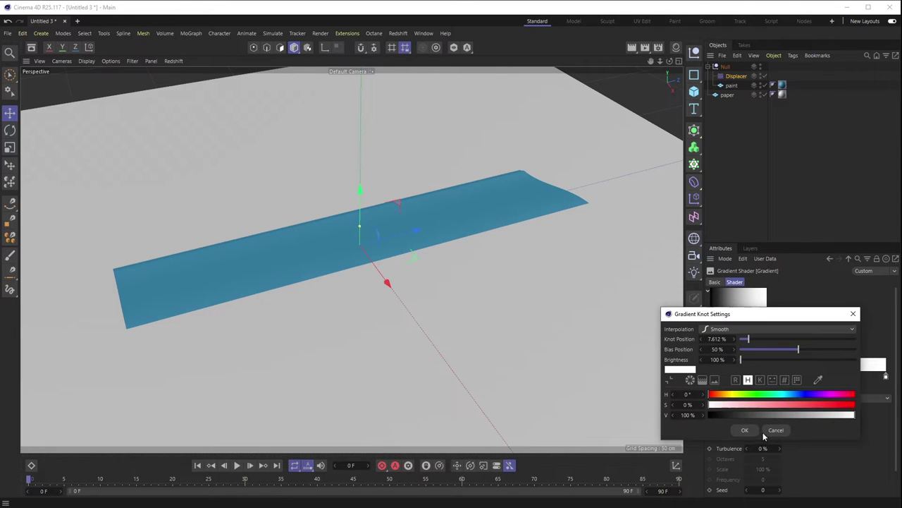
pyautogui.click(770, 431)
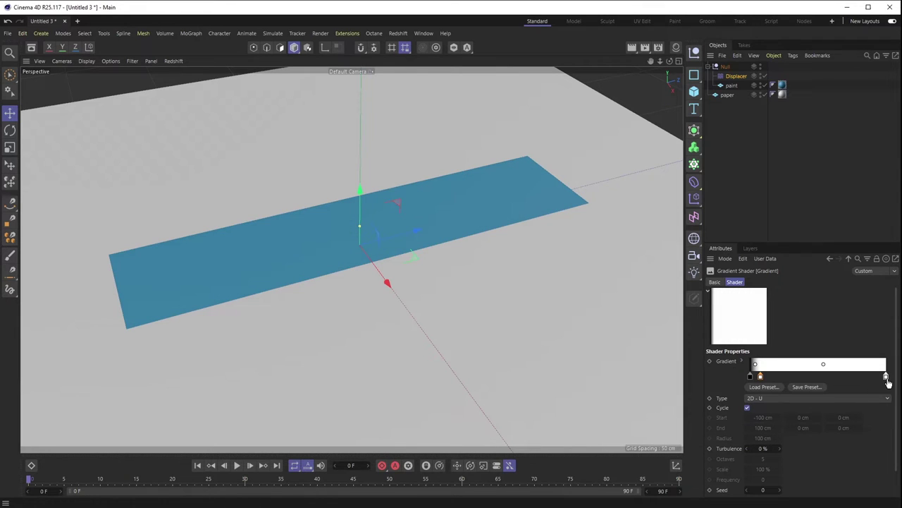
# Move the 2D - U gradient's white end knot slightly inward and add a black knot at 100%
pyautogui.moveTo(886, 376); pyautogui.dragTo(877, 376)
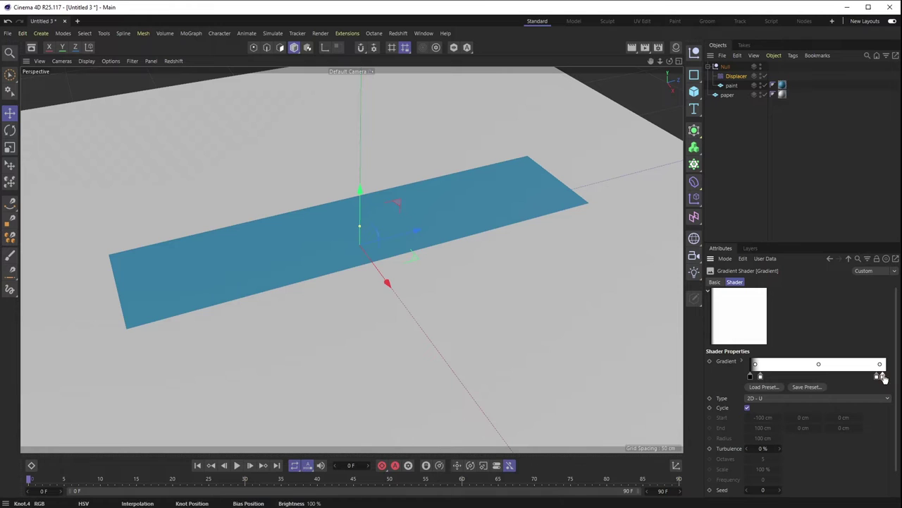
pyautogui.doubleClick(881, 375)
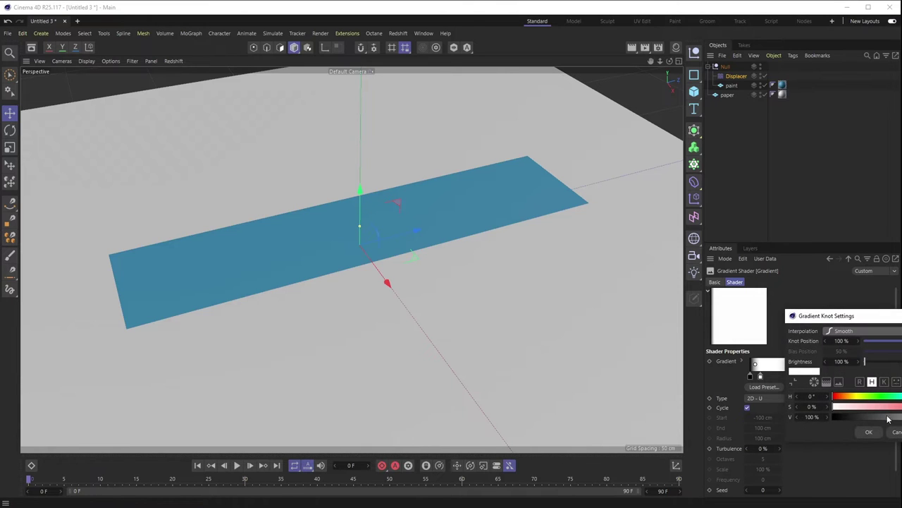
pyautogui.click(869, 431)
pyautogui.keyDown('alt'); pyautogui.moveTo(493, 303); pyautogui.dragTo(423, 237); pyautogui.keyUp('alt')
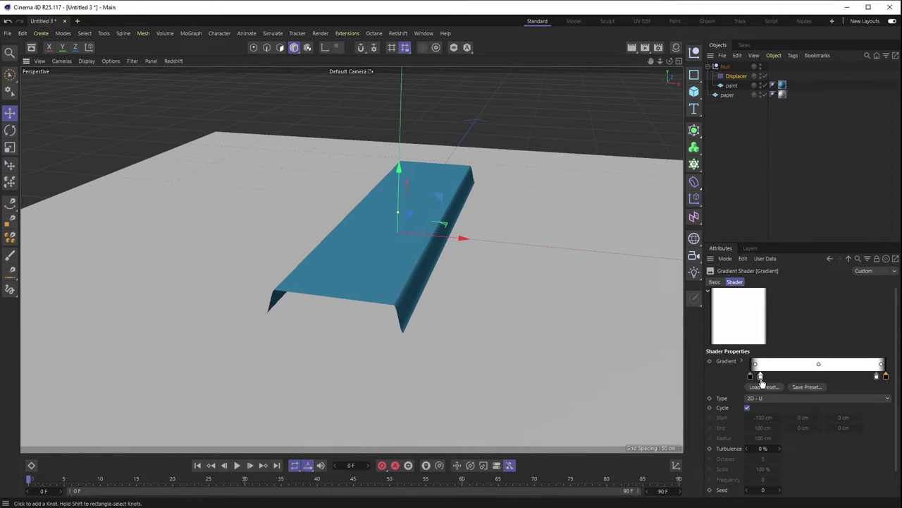
# Nudge the black and white knots at both ends of the 2D - U gradient slightly inward
pyautogui.click(761, 375)
pyautogui.moveTo(750, 375); pyautogui.dragTo(752, 376)
pyautogui.moveTo(880, 379); pyautogui.dragTo(887, 378)
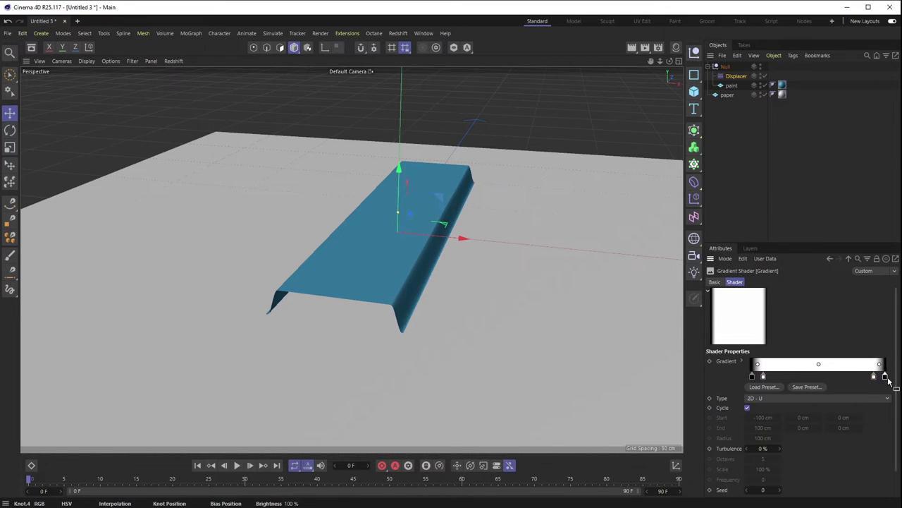
# Return to the Layer shader and set the upper gradient's blend mode to Multiply
pyautogui.click(849, 259)
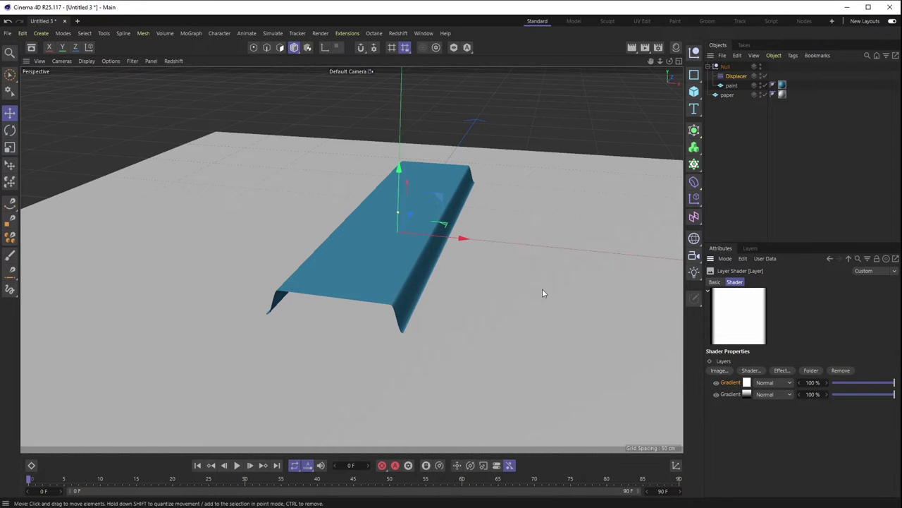
pyautogui.keyDown('alt'); pyautogui.moveTo(544, 218); pyautogui.dragTo(343, 184); pyautogui.keyUp('alt')
pyautogui.keyDown('alt'); pyautogui.moveTo(474, 218); pyautogui.dragTo(479, 215); pyautogui.keyUp('alt')
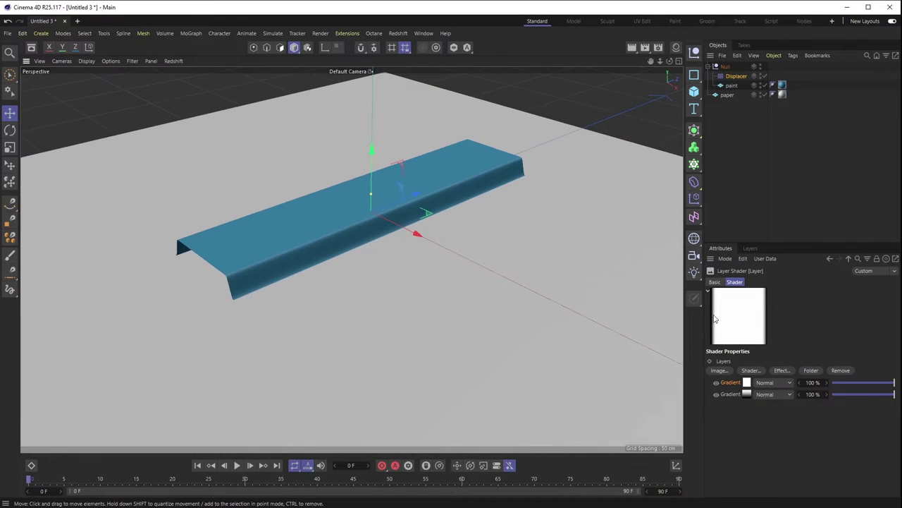
pyautogui.click(773, 384)
pyautogui.click(772, 406)
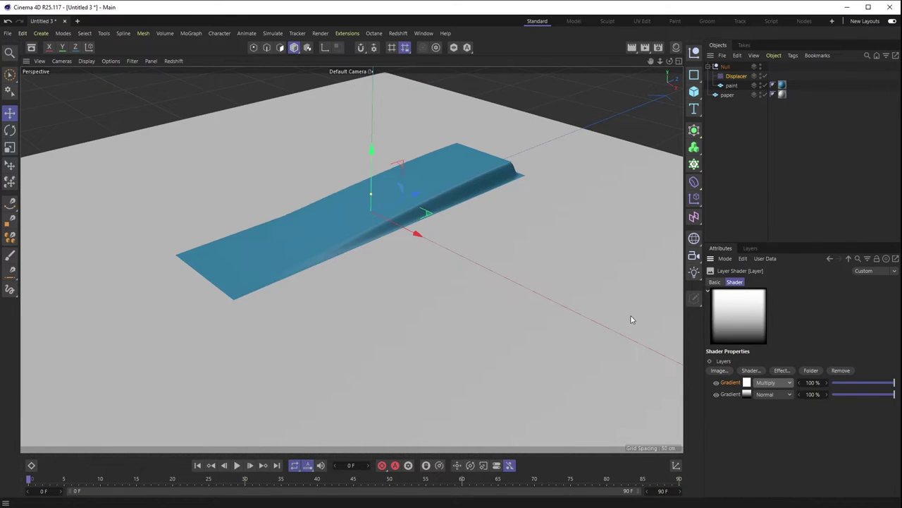
# Compare the displaced paint plane with the acrylic reference photo and move the photo window out of the way
pyautogui.keyDown('alt'); pyautogui.moveTo(574, 251); pyautogui.dragTo(286, 209); pyautogui.keyUp('alt')
pyautogui.keyDown('alt'); pyautogui.moveTo(427, 211); pyautogui.dragTo(398, 191); pyautogui.keyUp('alt')
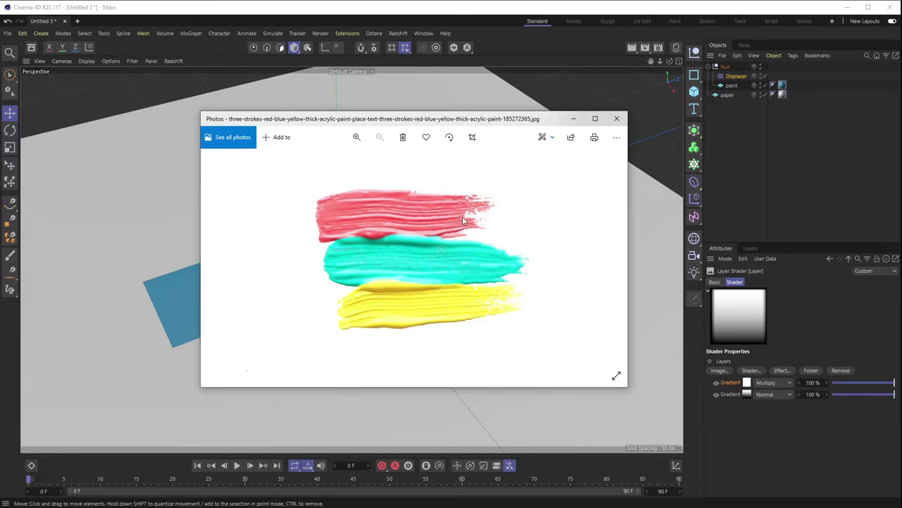
pyautogui.moveTo(409, 122)
pyautogui.mouseDown()
pyautogui.moveTo(483, 423)
pyautogui.moveTo(471, 507)
pyautogui.mouseUp()
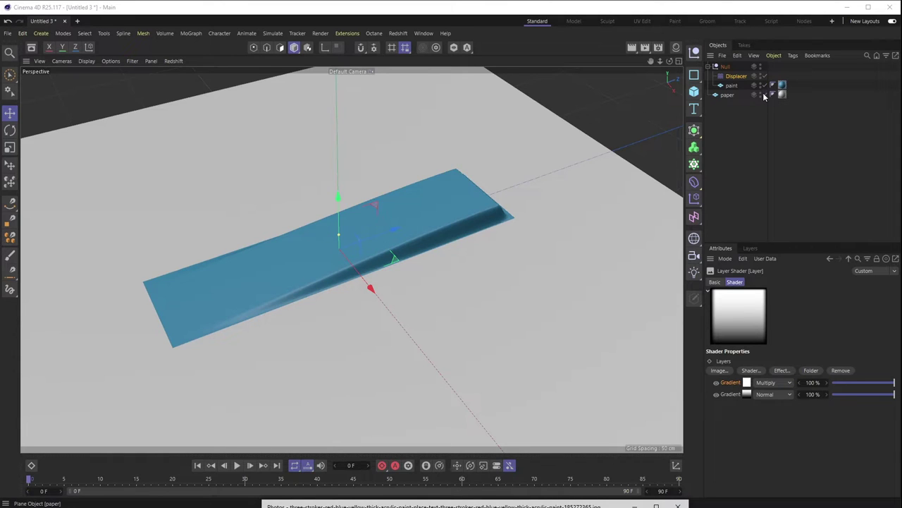
# Hide the paper plane and disable both gradient layers in the Layer shader
pyautogui.click(764, 95)
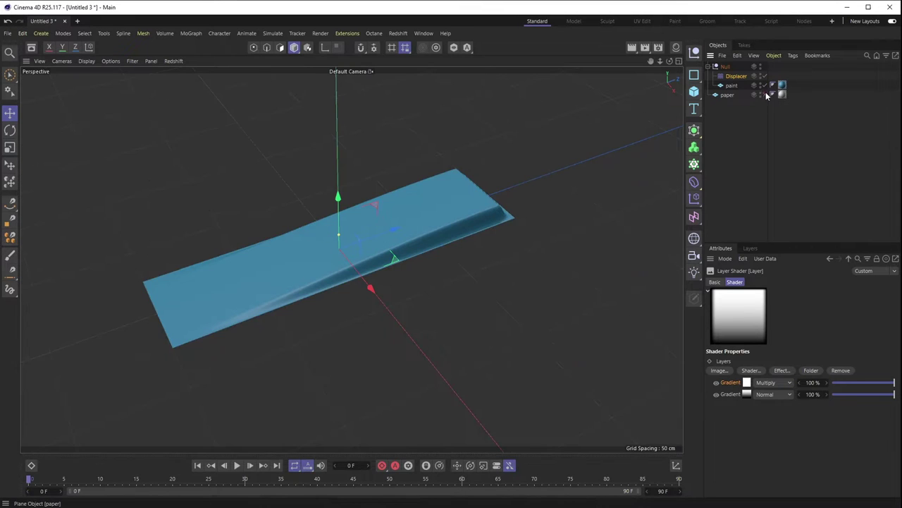
pyautogui.click(716, 393)
pyautogui.keyDown('alt'); pyautogui.moveTo(464, 222); pyautogui.dragTo(529, 274); pyautogui.keyUp('alt')
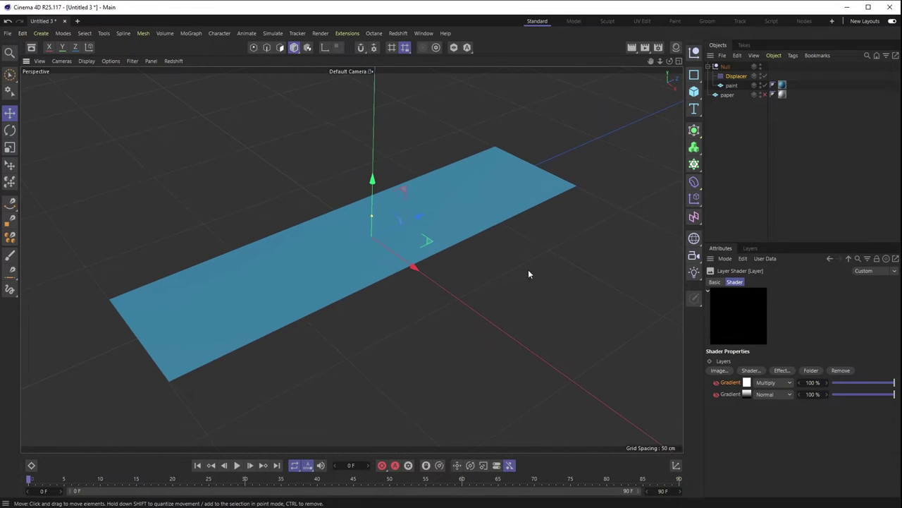
# Add a Noise shader as a new layer above the two gradients
pyautogui.click(756, 371)
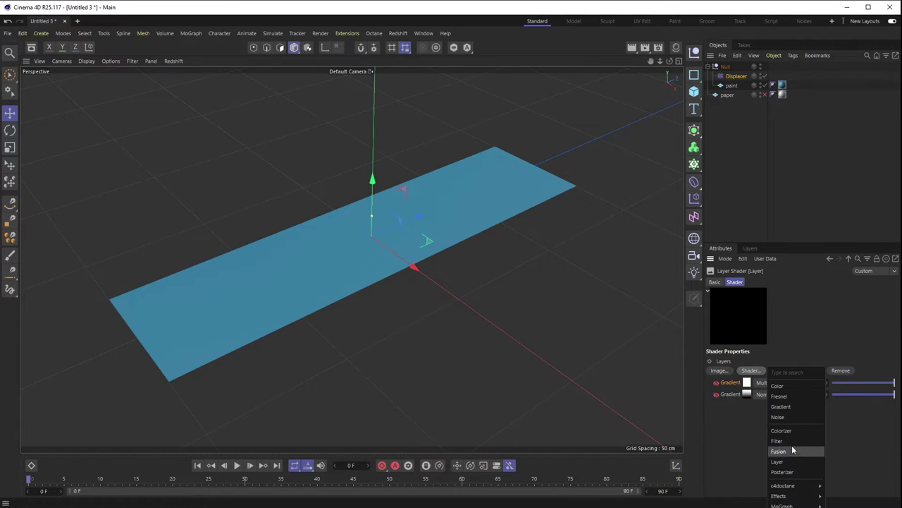
pyautogui.click(781, 417)
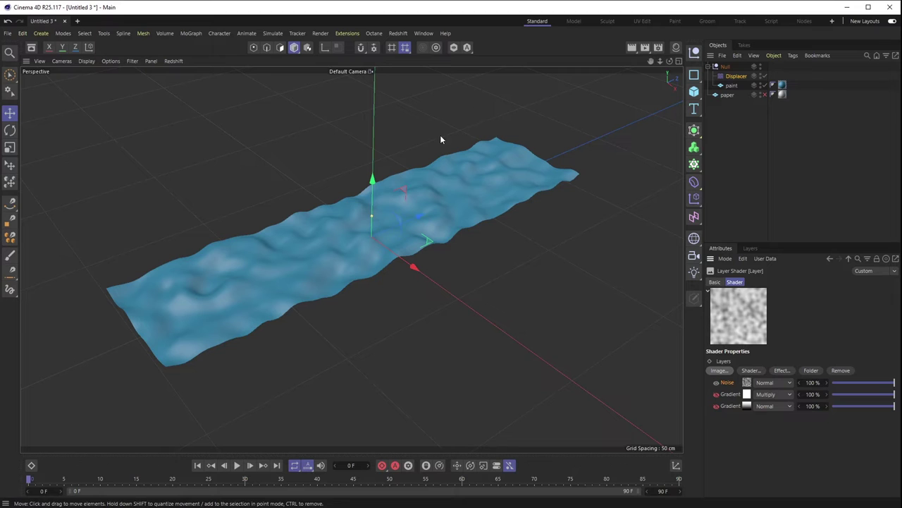
pyautogui.keyDown('alt'); pyautogui.moveTo(471, 281); pyautogui.dragTo(407, 275); pyautogui.keyUp('alt')
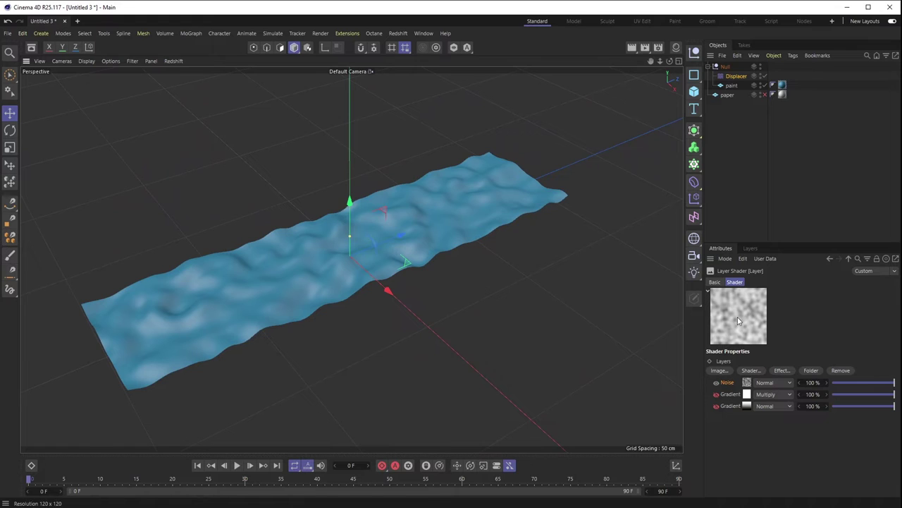
# Stretch the noise along the stroke by setting its third relative scale value to 2500%
pyautogui.click(747, 382)
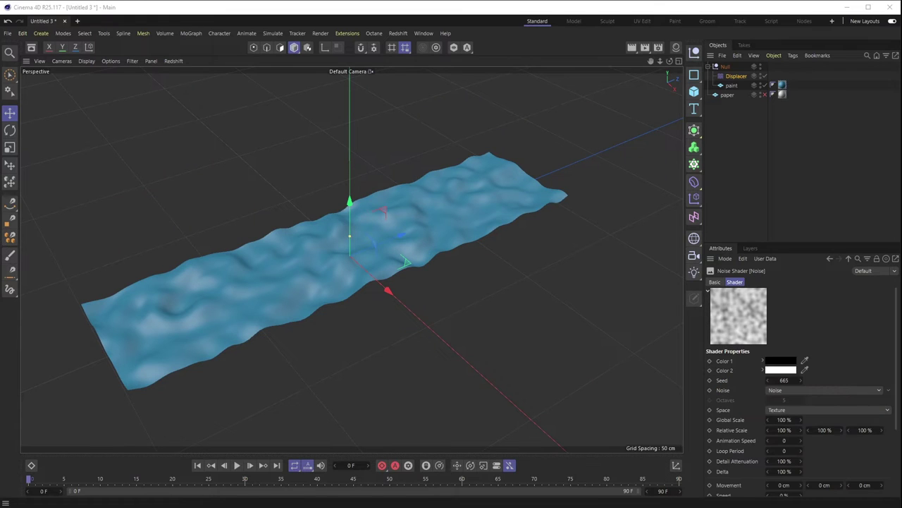
pyautogui.click(865, 430)
pyautogui.write('2500')
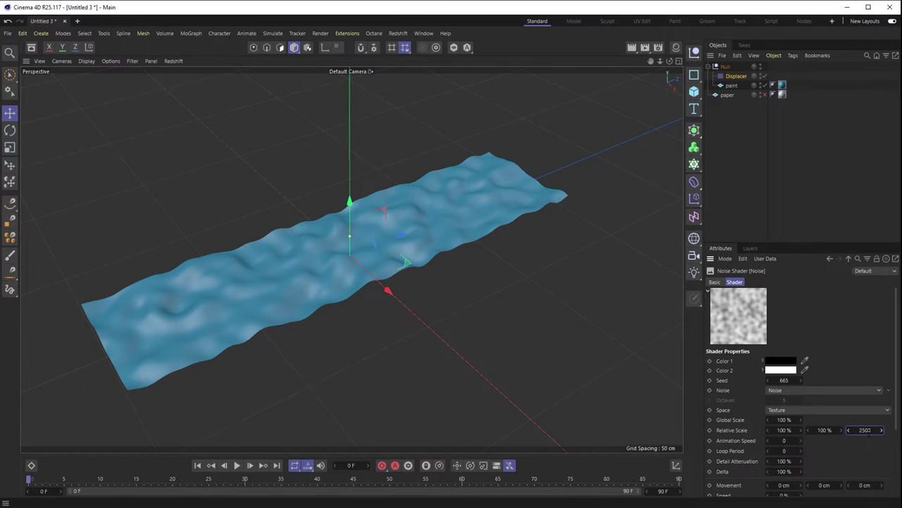
pyautogui.press('Return')
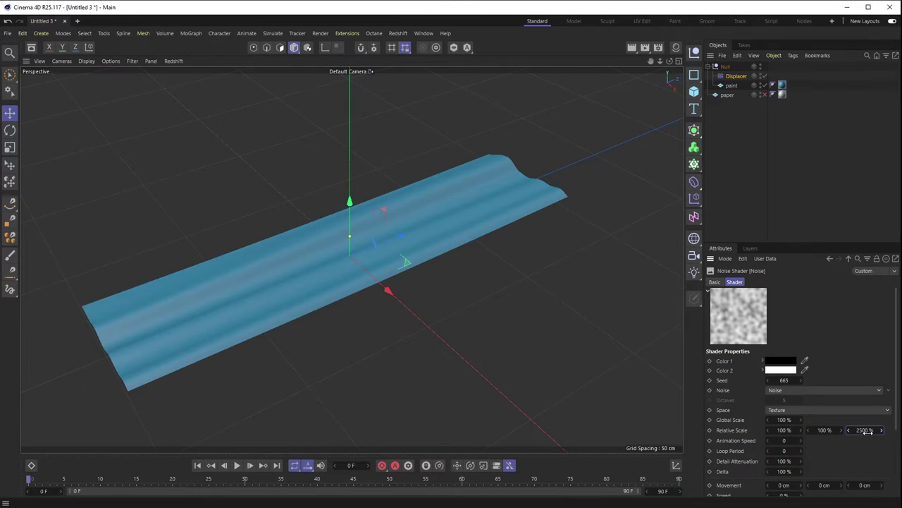
pyautogui.keyDown('alt'); pyautogui.moveTo(381, 285); pyautogui.dragTo(480, 240); pyautogui.keyUp('alt')
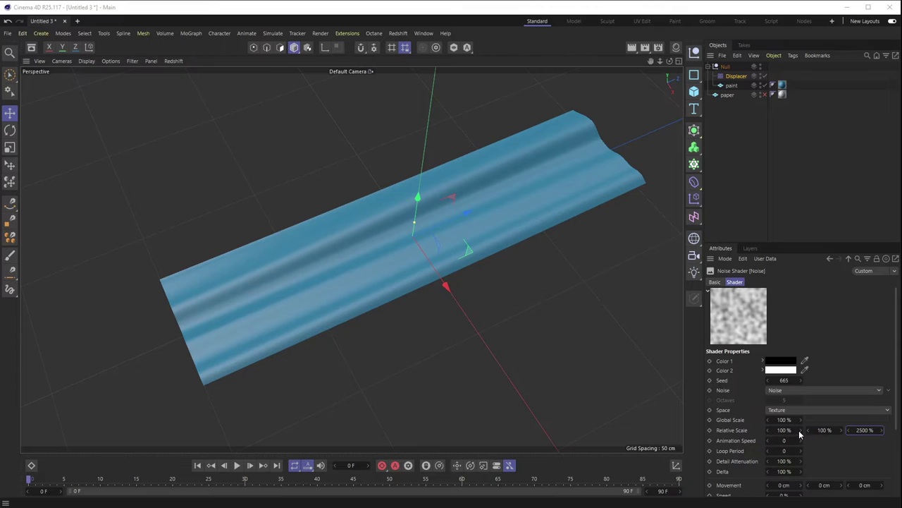
# Reduce the noise's first relative scale value to 48% and compare the ridges with the acrylic reference photo
pyautogui.moveTo(794, 436); pyautogui.dragTo(774, 411)
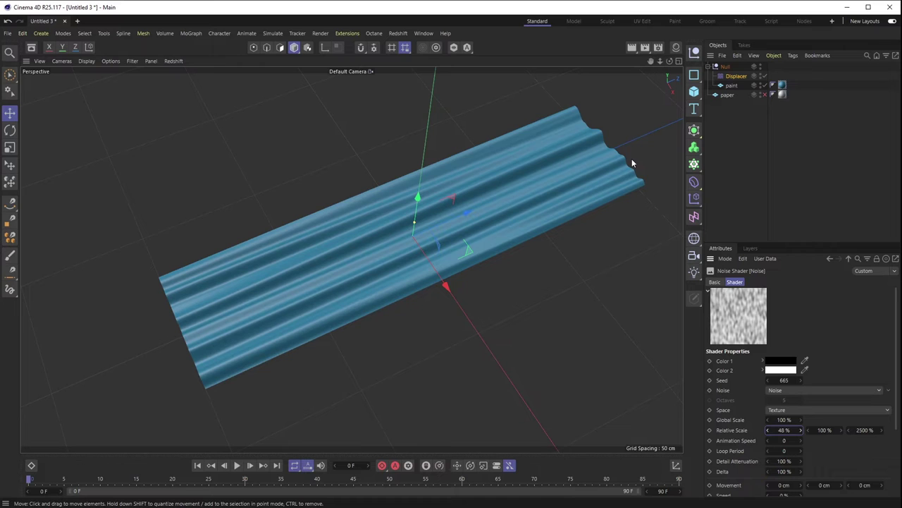
pyautogui.keyDown('alt'); pyautogui.moveTo(448, 332); pyautogui.dragTo(456, 180); pyautogui.keyUp('alt')
pyautogui.moveTo(512, 195)
pyautogui.keyDown('alt'); pyautogui.mouseDown()
pyautogui.moveTo(451, 213)
pyautogui.moveTo(439, 242)
pyautogui.moveTo(477, 252)
pyautogui.moveTo(473, 184)
pyautogui.moveTo(483, 212)
pyautogui.mouseUp(); pyautogui.keyUp('alt')
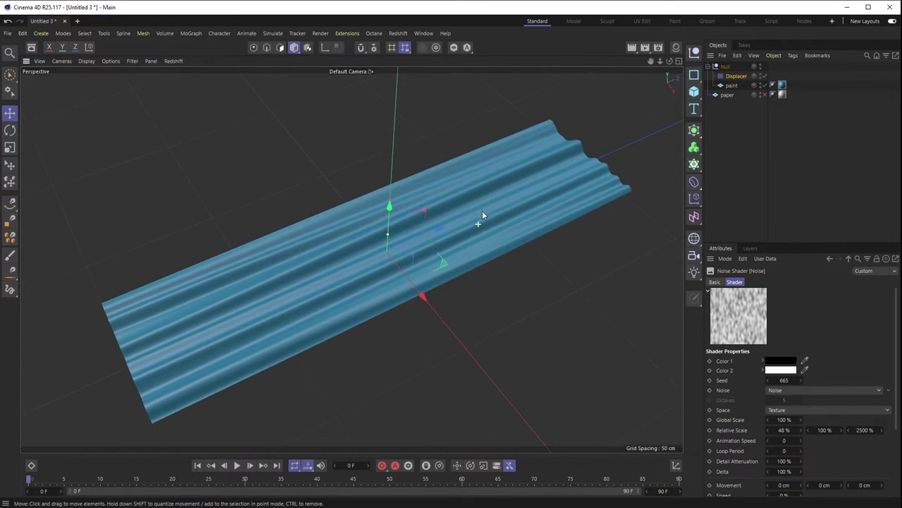
pyautogui.hotkey('alt', 'Tab')
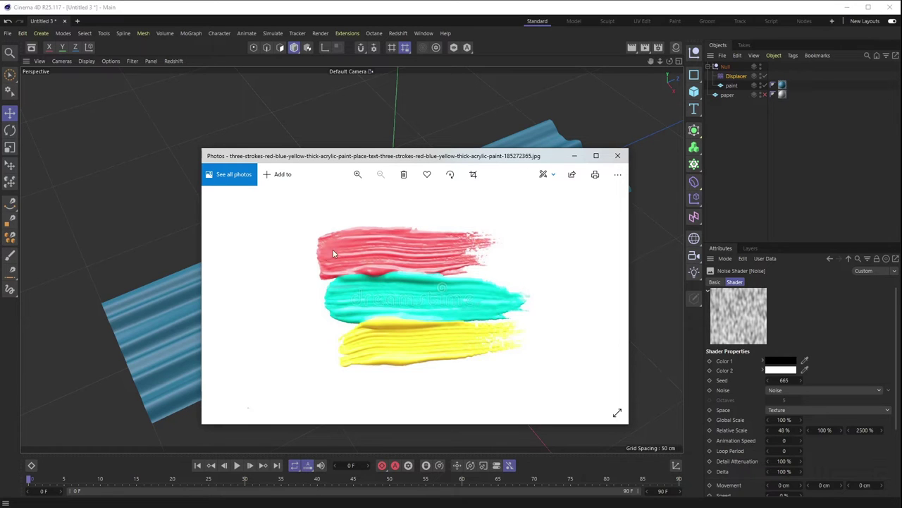
pyautogui.hotkey('alt', 'Tab')
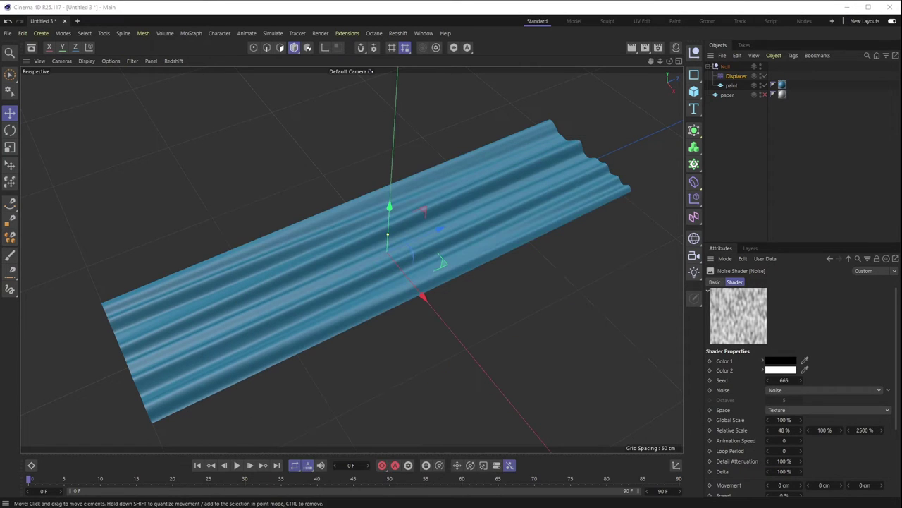
# Change the noise type to Naki and set its first relative scale value to 100%
pyautogui.click(879, 392)
pyautogui.click(889, 399)
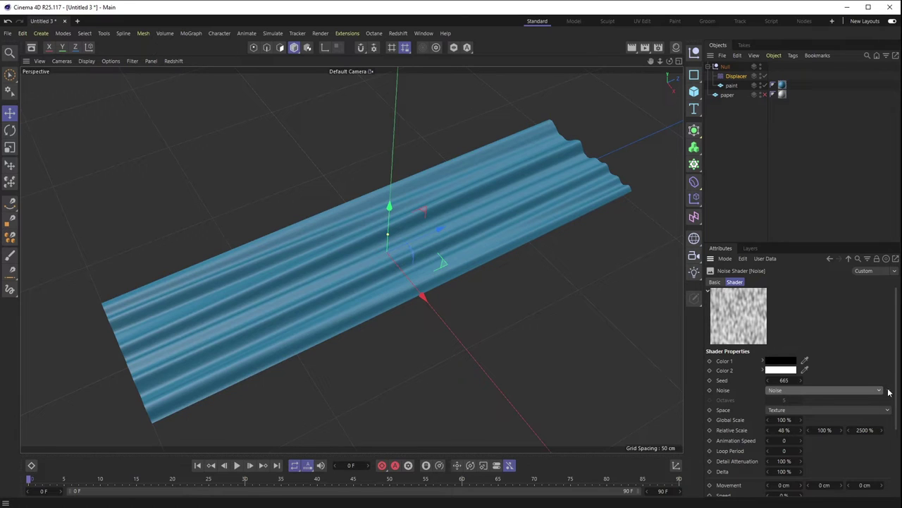
pyautogui.click(888, 392)
pyautogui.click(888, 403)
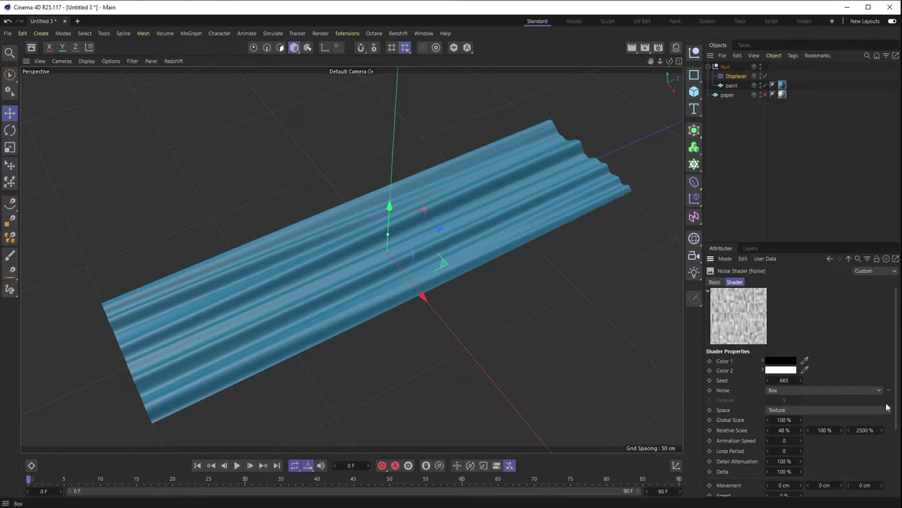
pyautogui.click(889, 392)
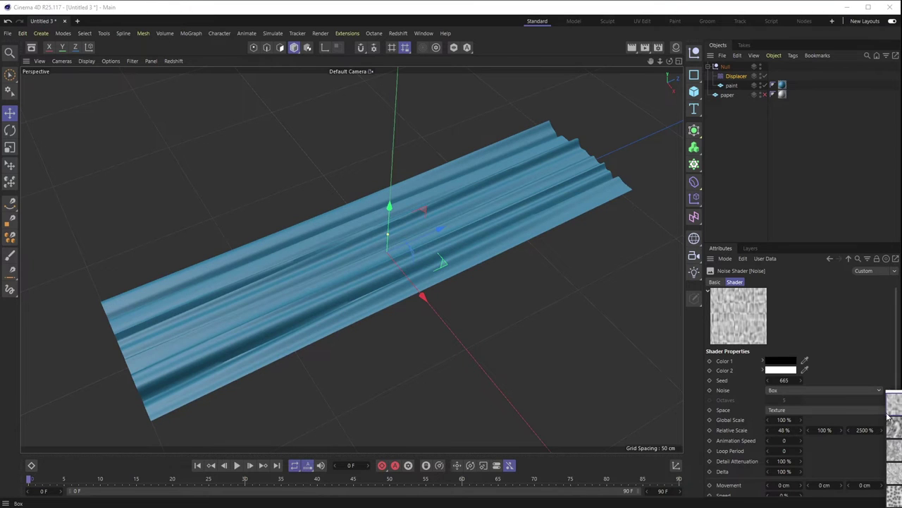
pyautogui.moveTo(885, 412); pyautogui.dragTo(719, 408)
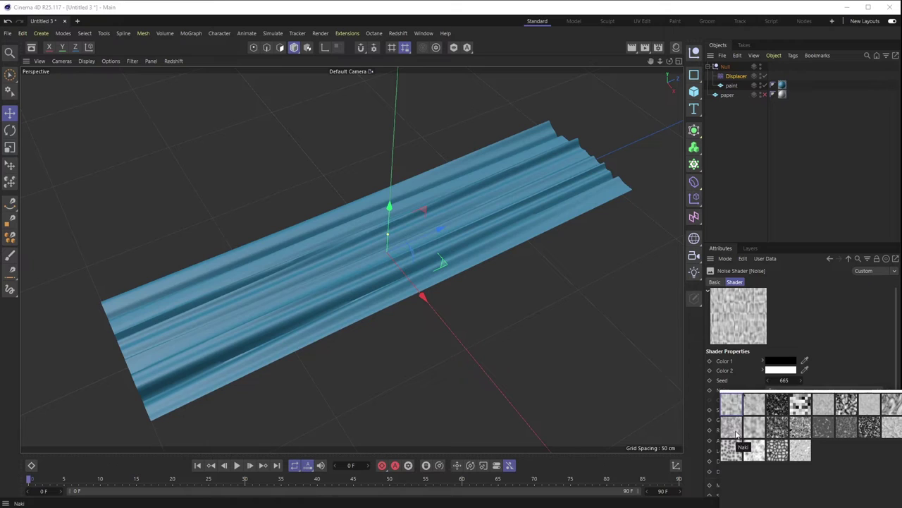
pyautogui.click(736, 435)
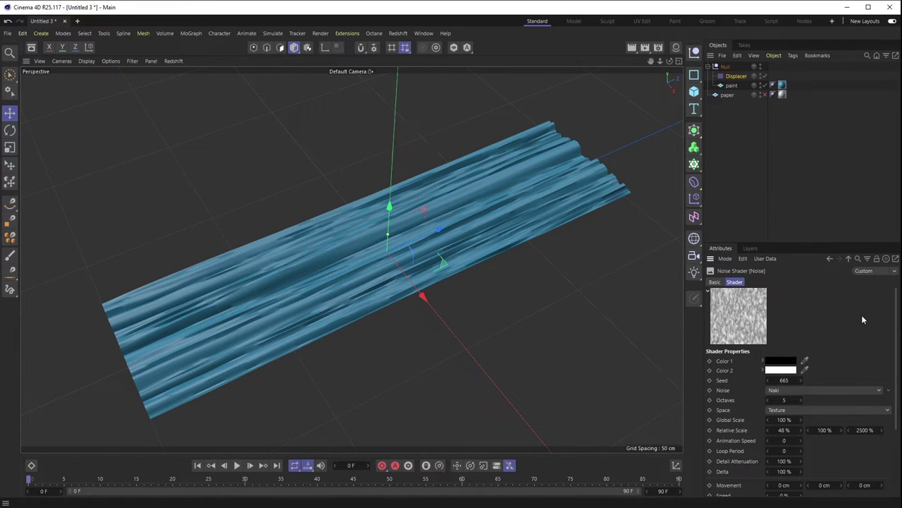
pyautogui.moveTo(784, 430); pyautogui.dragTo(786, 434)
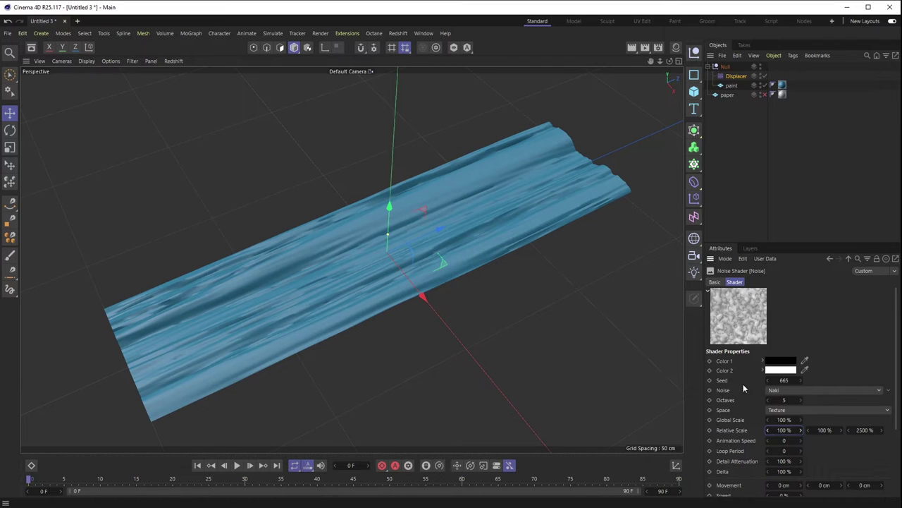
# Try different noise seeds for the streak pattern and settle on seed 673
pyautogui.click(801, 380)
pyautogui.click(801, 380)
pyautogui.click(800, 380)
pyautogui.click(800, 380)
pyautogui.click(801, 380)
pyautogui.click(801, 380)
pyautogui.click(801, 380)
pyautogui.click(801, 380)
pyautogui.click(801, 380)
pyautogui.click(801, 380)
pyautogui.click(801, 380)
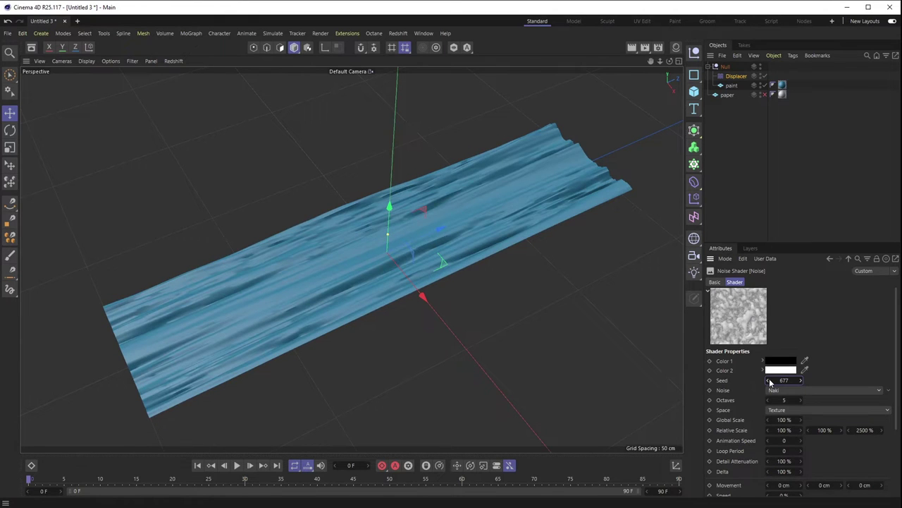
pyautogui.click(768, 381)
pyautogui.click(769, 381)
pyautogui.click(769, 380)
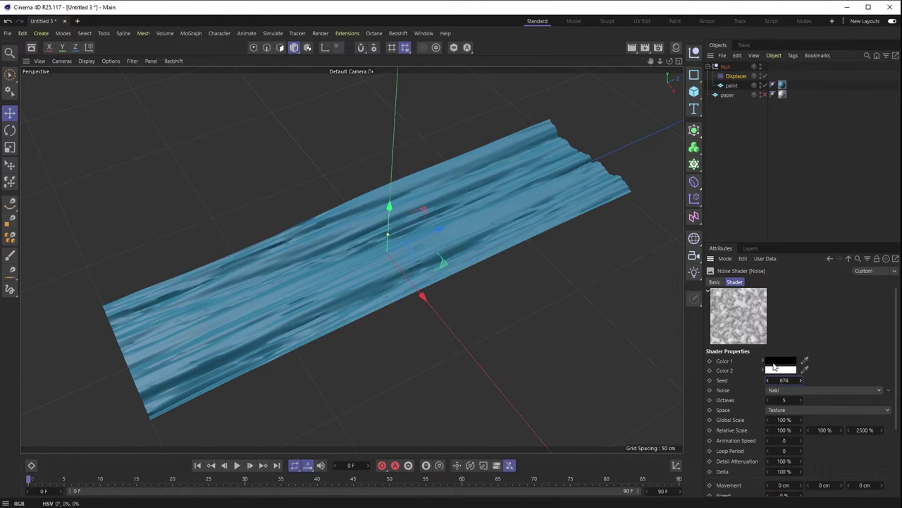
pyautogui.click(769, 381)
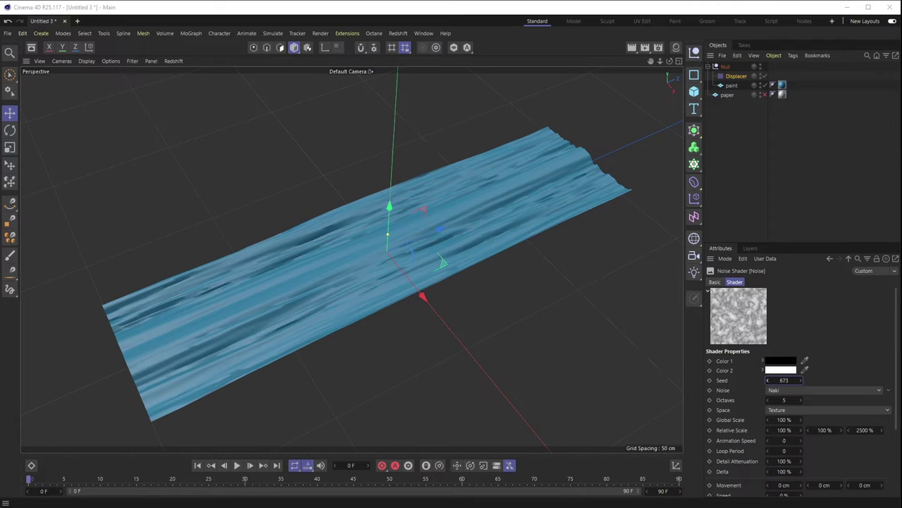
# Set the paint plane's width and height segments to 400 each
pyautogui.click(731, 85)
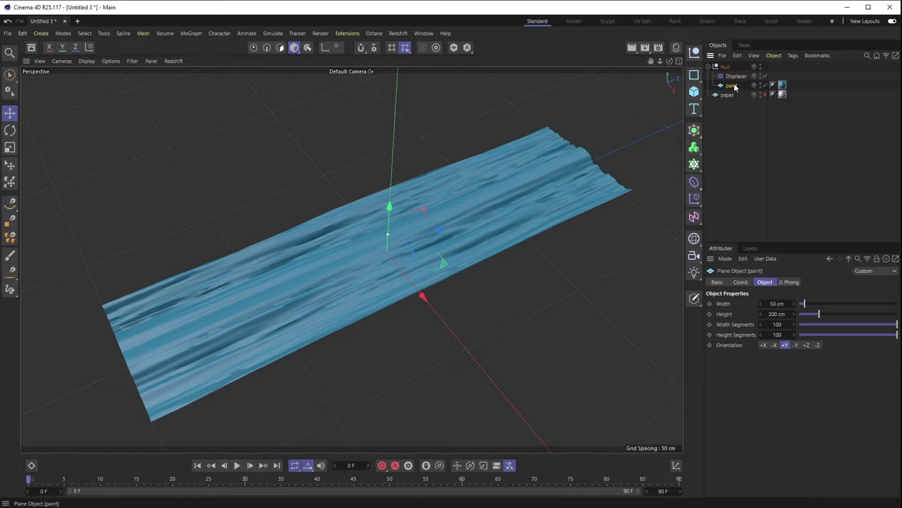
pyautogui.click(777, 323)
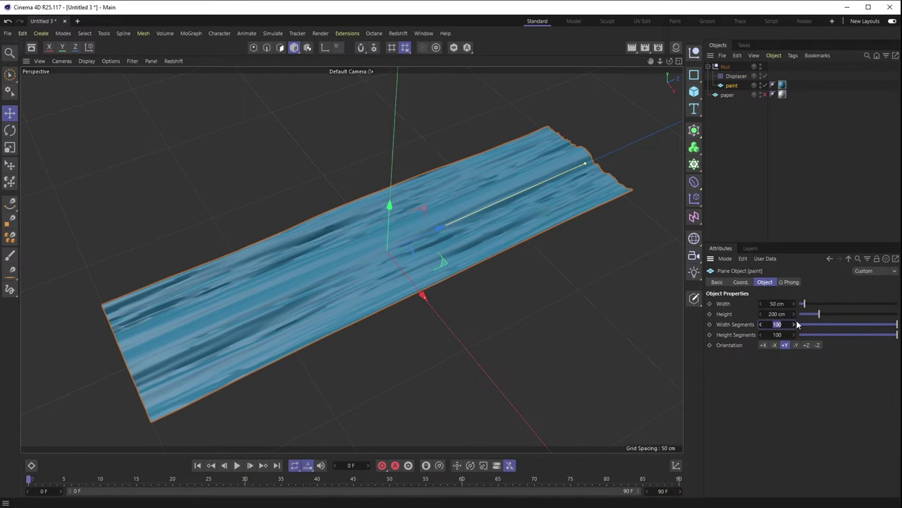
pyautogui.write('400')
pyautogui.press('Return')
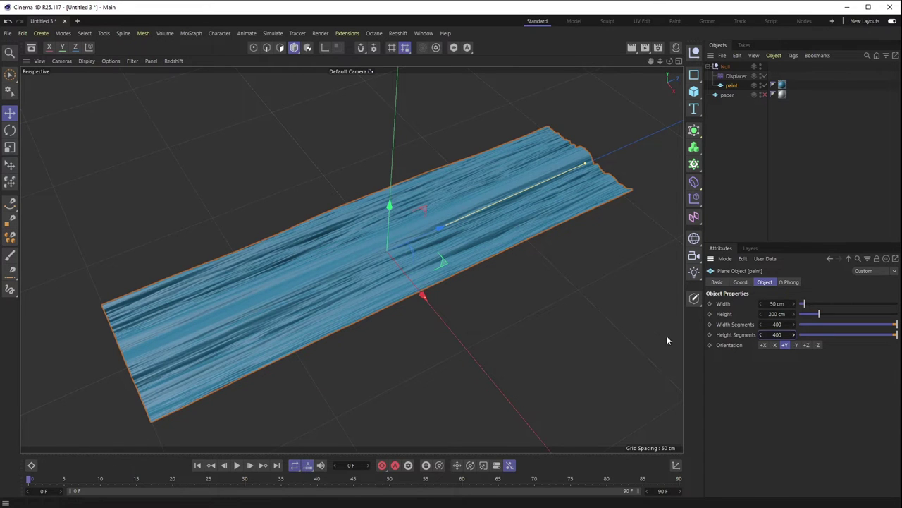
pyautogui.click(528, 298)
pyautogui.keyDown('alt'); pyautogui.moveTo(528, 299); pyautogui.dragTo(534, 280); pyautogui.keyUp('alt')
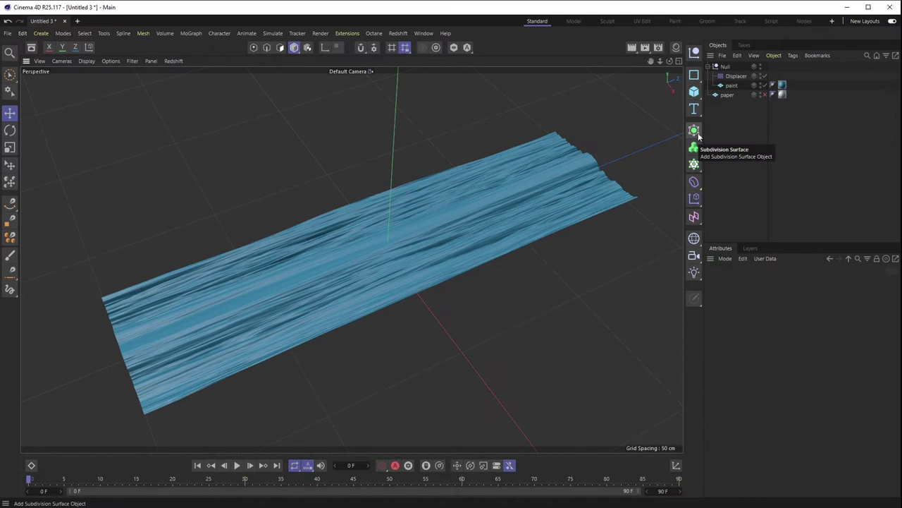
# Reopen the noise in the Displacer's Layer shader and set its octaves to 20
pyautogui.click(736, 75)
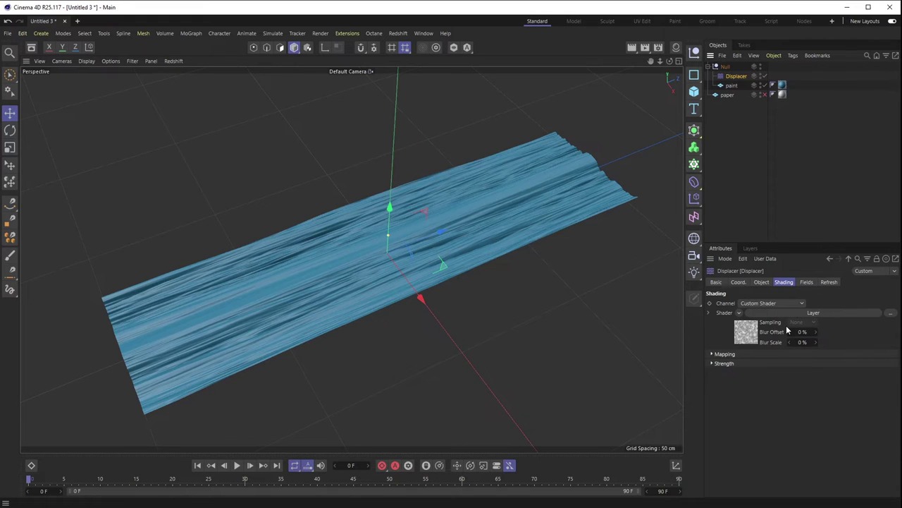
pyautogui.click(785, 310)
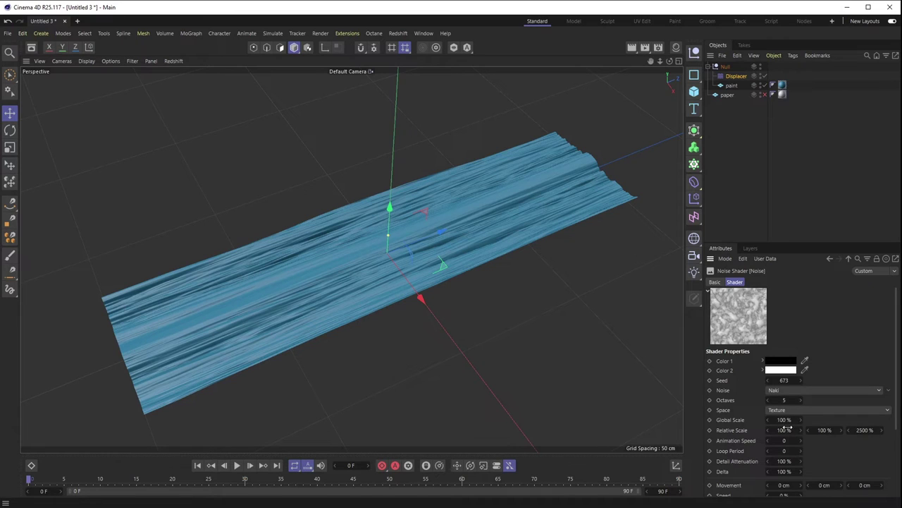
pyautogui.doubleClick(784, 400)
pyautogui.write('20')
pyautogui.press('Return')
pyautogui.scroll(-3, 392, 229)
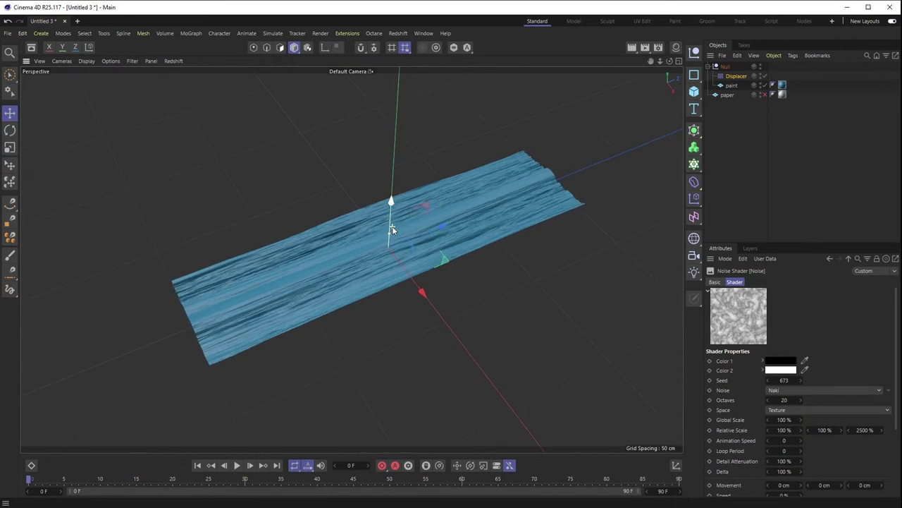
pyautogui.scroll(4, 393, 230)
pyautogui.scroll(-5, 395, 219)
pyautogui.scroll(2, 519, 249)
# Lower the noise's seed by six steps to get a different streak pattern
pyautogui.click(768, 380)
pyautogui.click(768, 380)
pyautogui.click(769, 381)
pyautogui.click(768, 381)
pyautogui.click(768, 380)
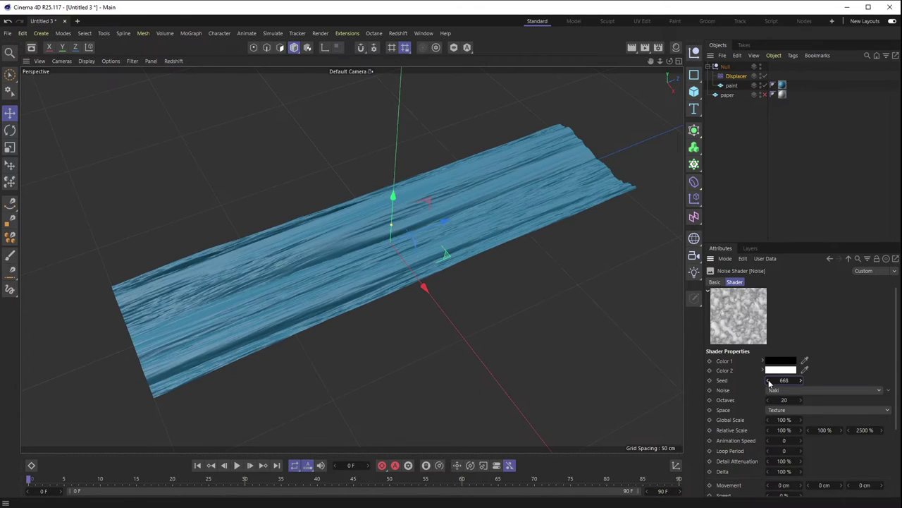
pyautogui.click(768, 381)
pyautogui.keyDown('alt'); pyautogui.moveTo(659, 275); pyautogui.dragTo(517, 252); pyautogui.keyUp('alt')
# Return to the Layer shader and set the Noise layer's blend mode to Multiply
pyautogui.click(829, 258)
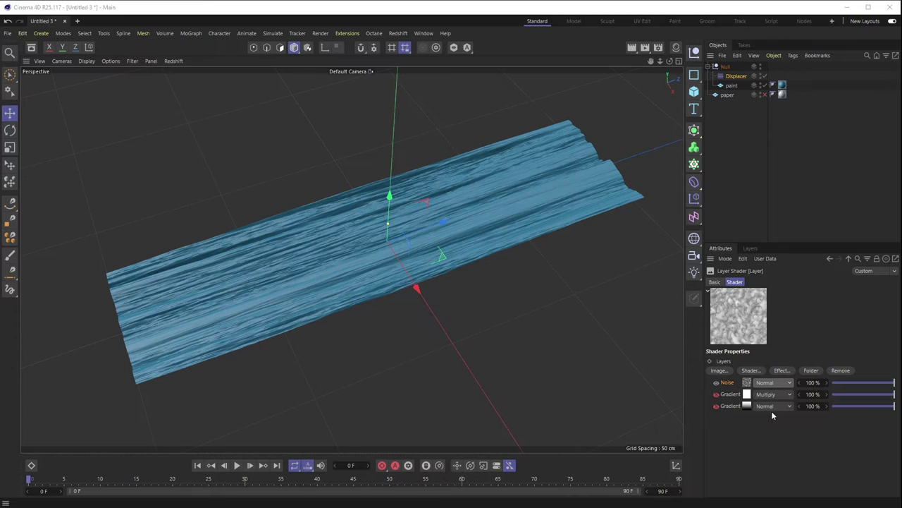
pyautogui.click(771, 385)
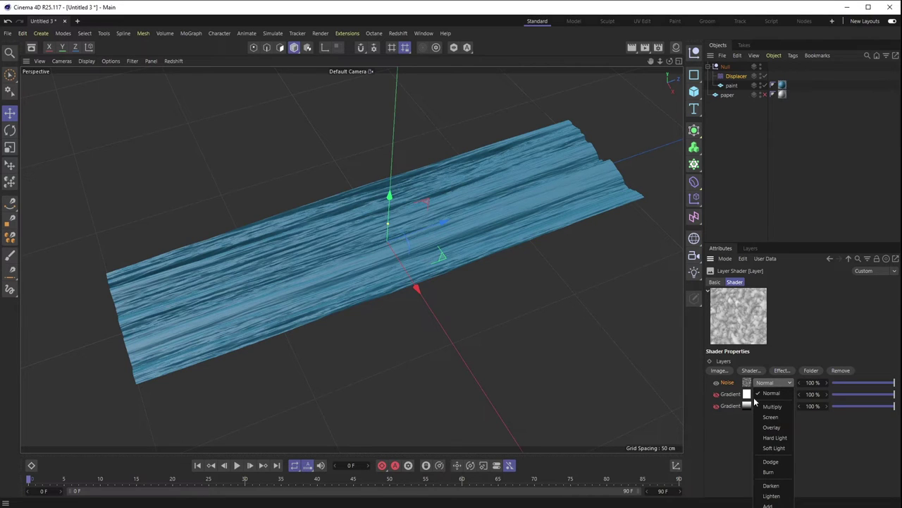
pyautogui.click(771, 406)
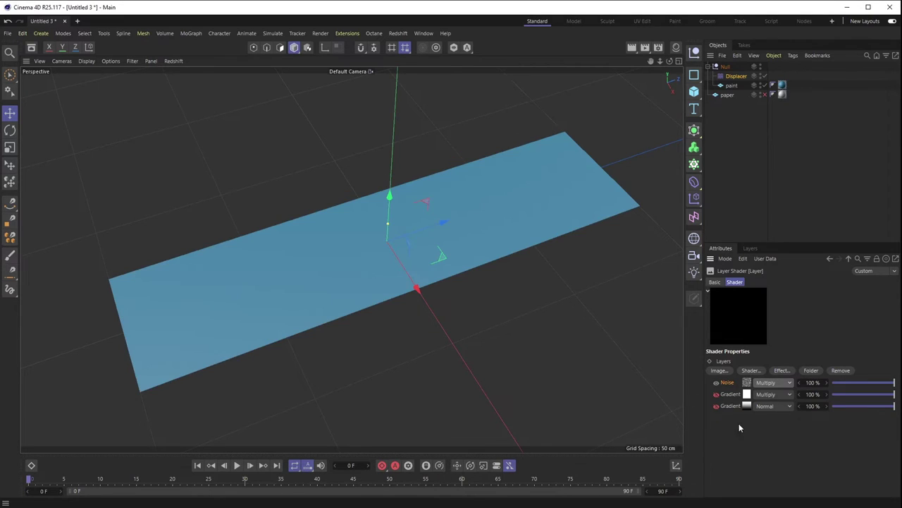
# Disable the Noise layer and enable the lowest gradient layer to view its displacement alone
pyautogui.click(717, 383)
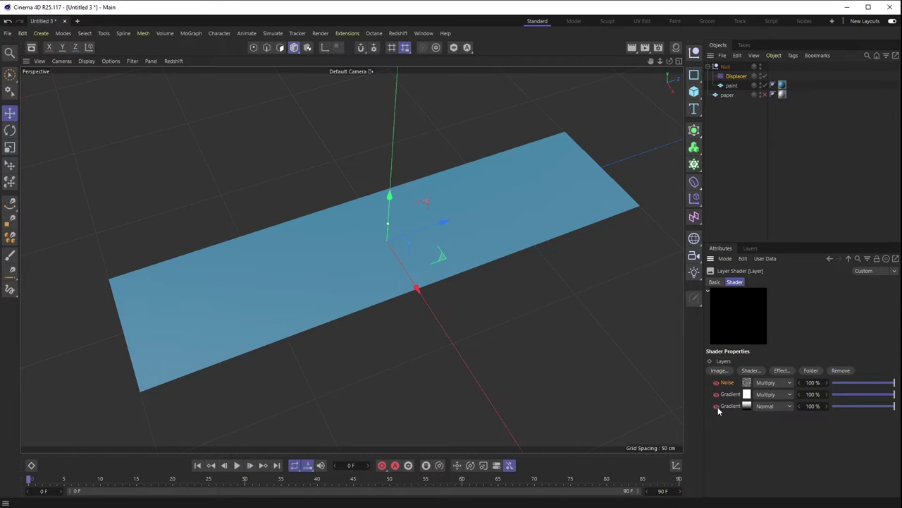
pyautogui.click(717, 407)
pyautogui.keyDown('alt'); pyautogui.moveTo(574, 254); pyautogui.dragTo(554, 228); pyautogui.keyUp('alt')
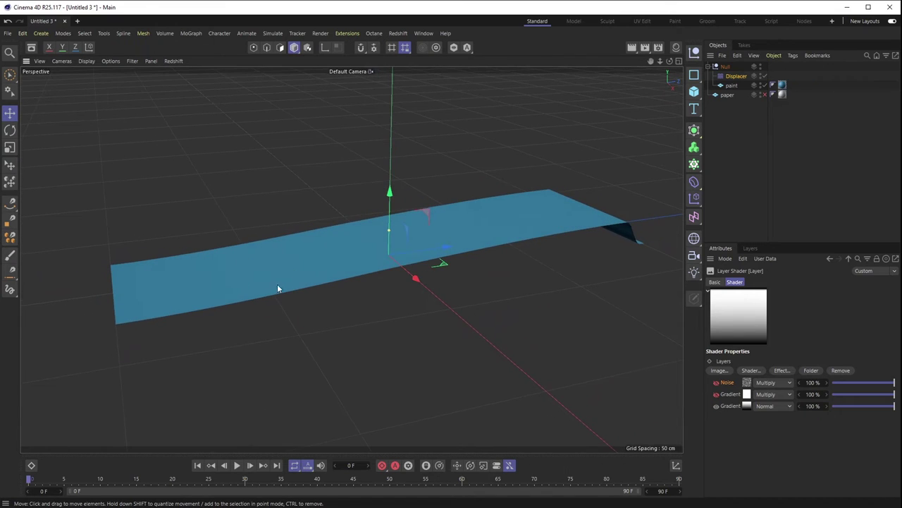
# Enable the upper Gradient layer and the Noise layer again in the Displacer's Layer shader to restore the combined displacement
pyautogui.click(717, 395)
pyautogui.keyDown('alt'); pyautogui.moveTo(568, 303); pyautogui.dragTo(564, 263); pyautogui.keyUp('alt')
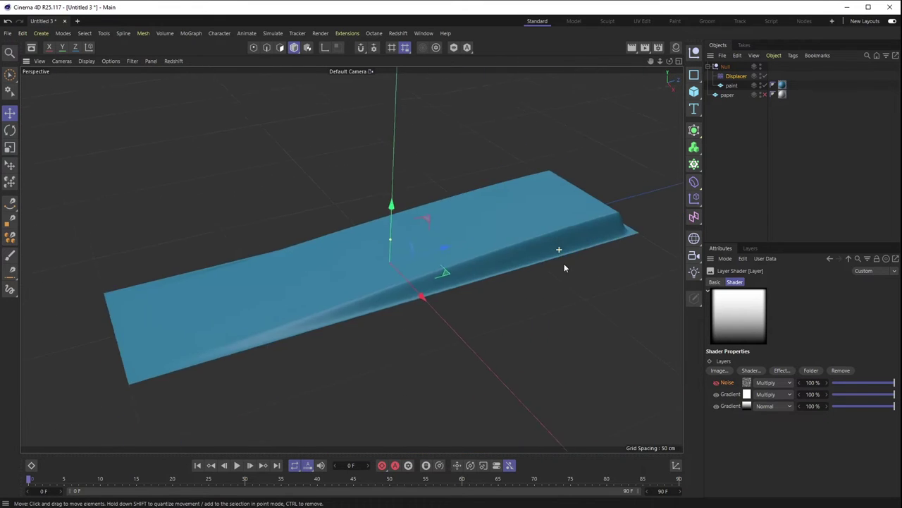
pyautogui.click(717, 382)
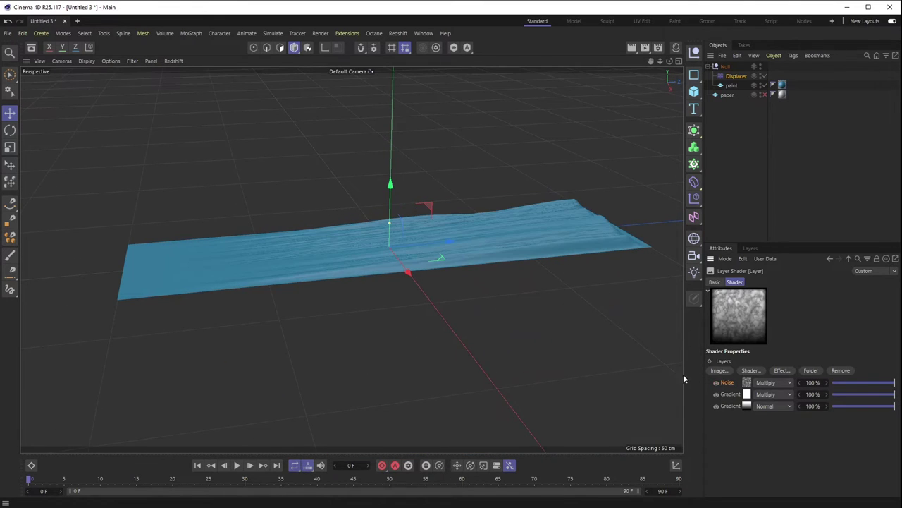
pyautogui.moveTo(503, 263); pyautogui.dragTo(501, 227)
pyautogui.keyDown('alt'); pyautogui.moveTo(447, 252); pyautogui.dragTo(182, 288); pyautogui.keyUp('alt')
pyautogui.keyDown('alt'); pyautogui.moveTo(235, 357); pyautogui.dragTo(303, 254); pyautogui.keyUp('alt')
# Enable the paper plane beneath the paint and inspect the stroke on it from above
pyautogui.click(765, 95)
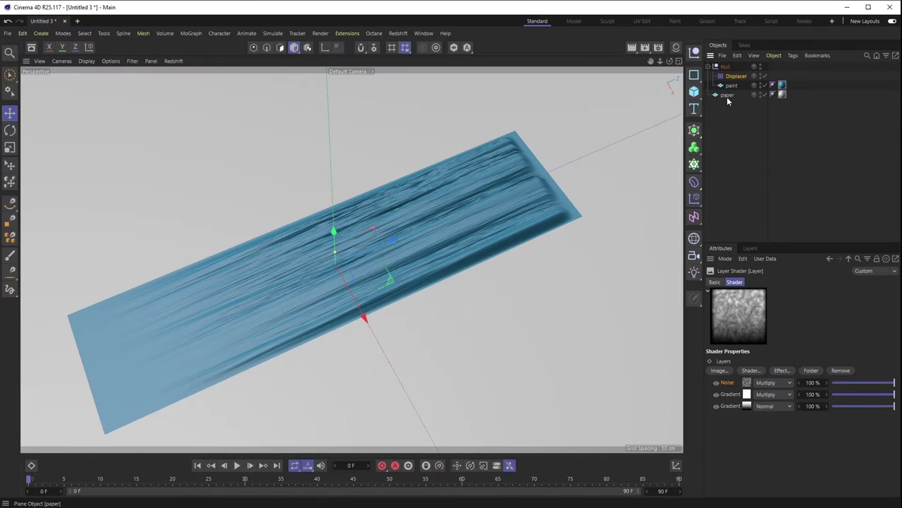
pyautogui.click(729, 95)
pyautogui.keyDown('alt'); pyautogui.moveTo(465, 211); pyautogui.dragTo(347, 216); pyautogui.keyUp('alt')
pyautogui.keyDown('alt'); pyautogui.moveTo(480, 198); pyautogui.dragTo(423, 245); pyautogui.keyUp('alt')
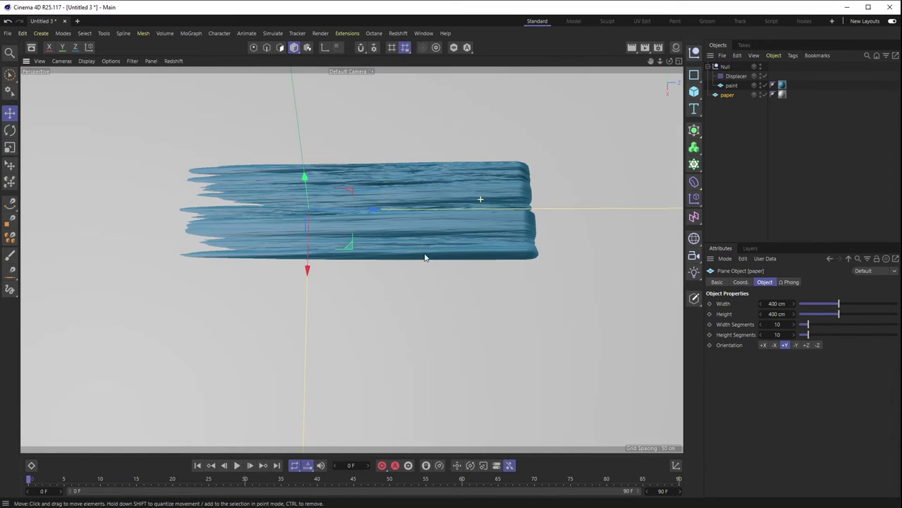
pyautogui.keyDown('alt'); pyautogui.moveTo(513, 375); pyautogui.dragTo(536, 437); pyautogui.keyUp('alt')
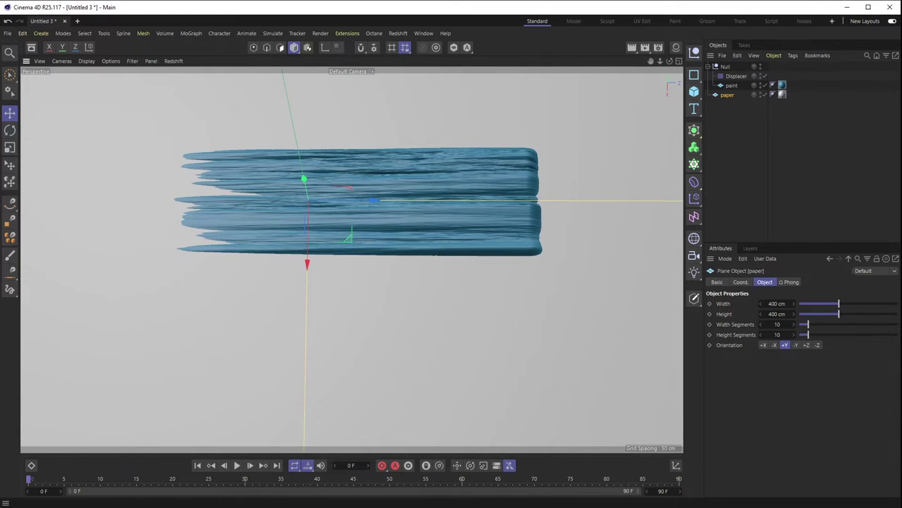
# Switch to the acrylic paint reference in Photos and compare its stroke ends with the modelled stroke
pyautogui.hotkey('alt', 'Tab')
pyautogui.moveTo(565, 337)
pyautogui.mouseDown()
pyautogui.moveTo(576, 284)
pyautogui.moveTo(562, 261)
pyautogui.moveTo(576, 305)
pyautogui.moveTo(572, 329)
pyautogui.moveTo(582, 333)
pyautogui.moveTo(557, 283)
pyautogui.mouseUp()
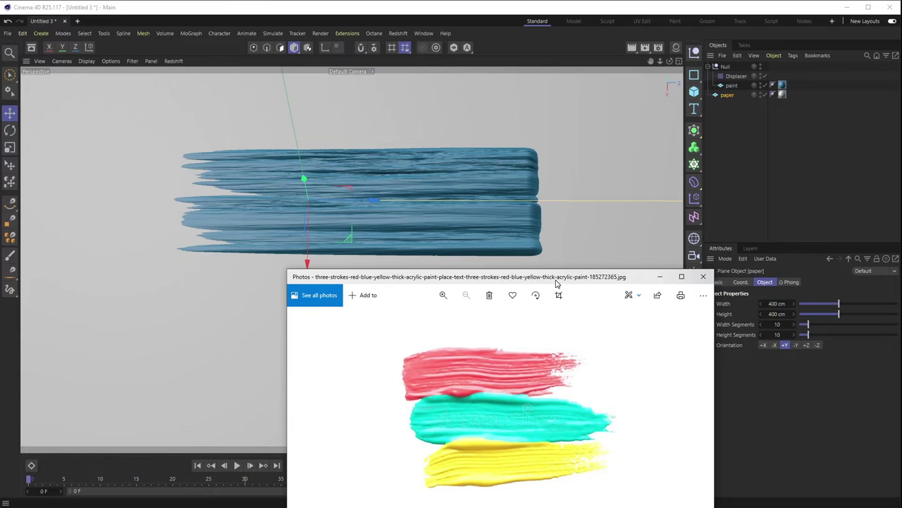
pyautogui.moveTo(557, 283); pyautogui.dragTo(564, 293)
pyautogui.click(496, 282)
pyautogui.moveTo(496, 282)
pyautogui.keyDown('alt'); pyautogui.mouseDown()
pyautogui.moveTo(499, 236)
pyautogui.moveTo(513, 303)
pyautogui.moveTo(521, 504)
pyautogui.mouseUp(); pyautogui.keyUp('alt')
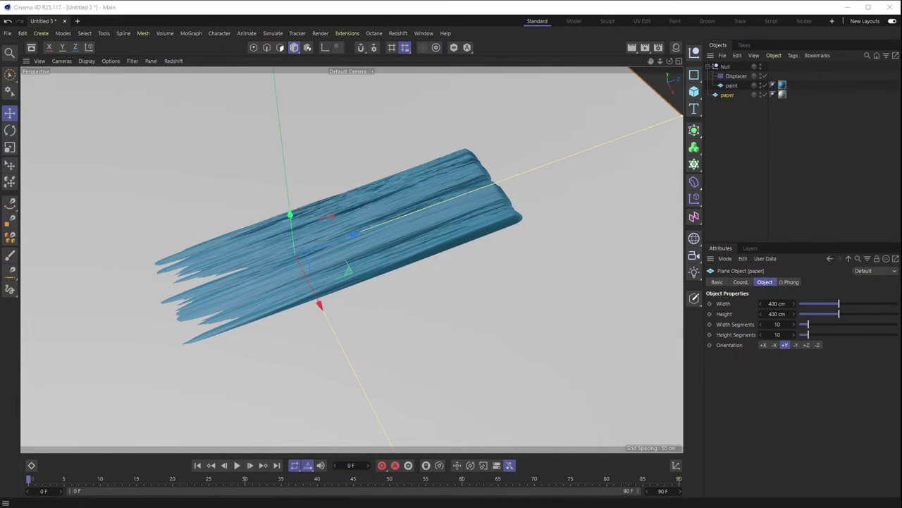
pyautogui.click(522, 505)
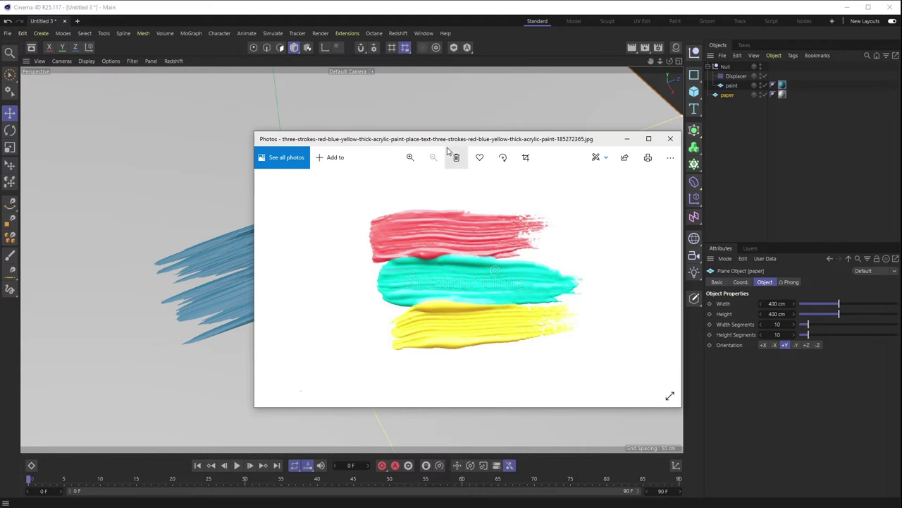
pyautogui.click(522, 504)
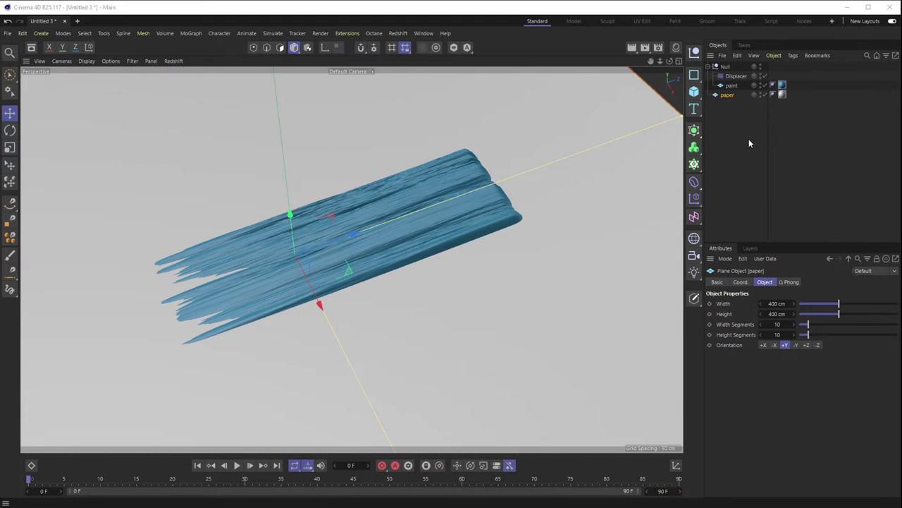
# Reopen the Displacer's Layer shader and disable its Noise layer, leaving only the two gradients active
pyautogui.click(737, 77)
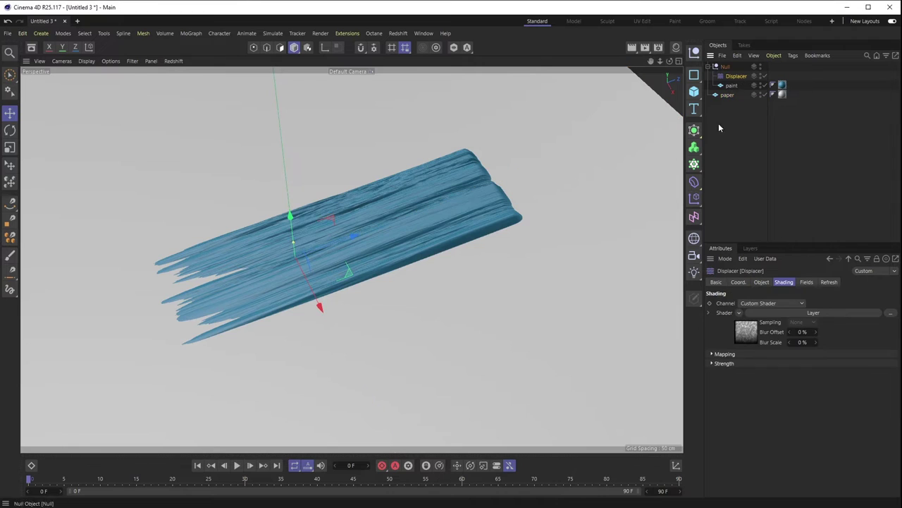
pyautogui.click(780, 312)
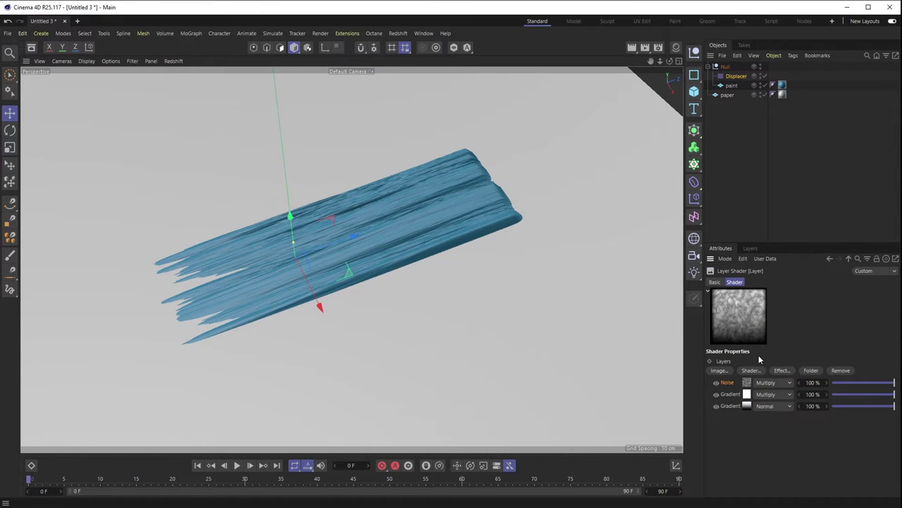
pyautogui.click(716, 383)
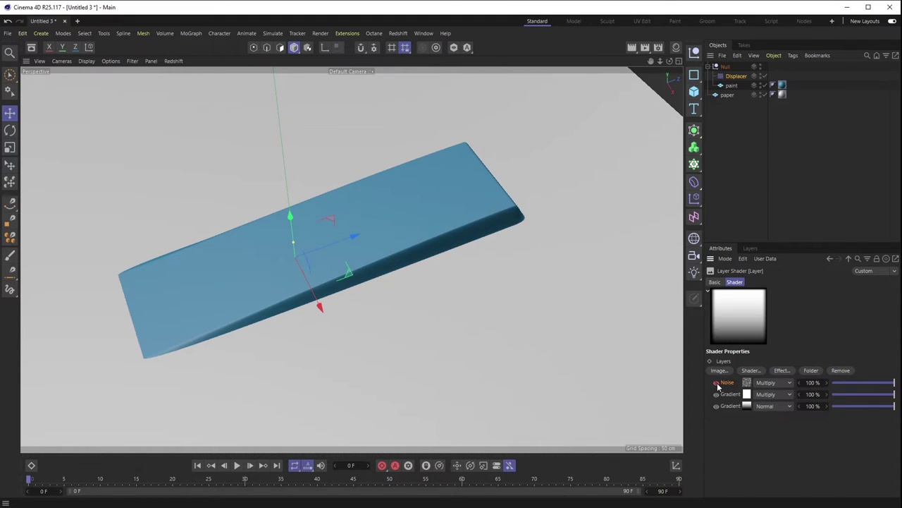
pyautogui.click(716, 383)
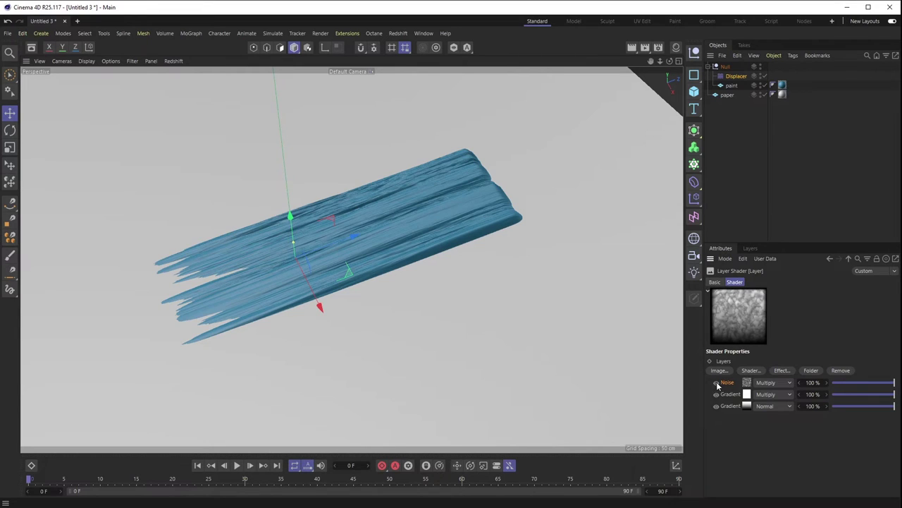
pyautogui.click(716, 382)
# Add a second Noise layer, place it between the two gradients and set its blend mode to Add
pyautogui.click(759, 370)
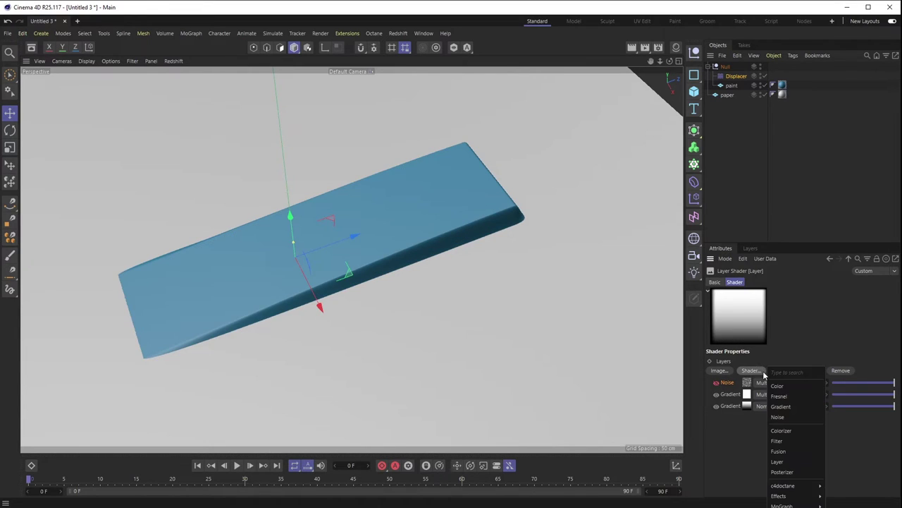
pyautogui.click(777, 416)
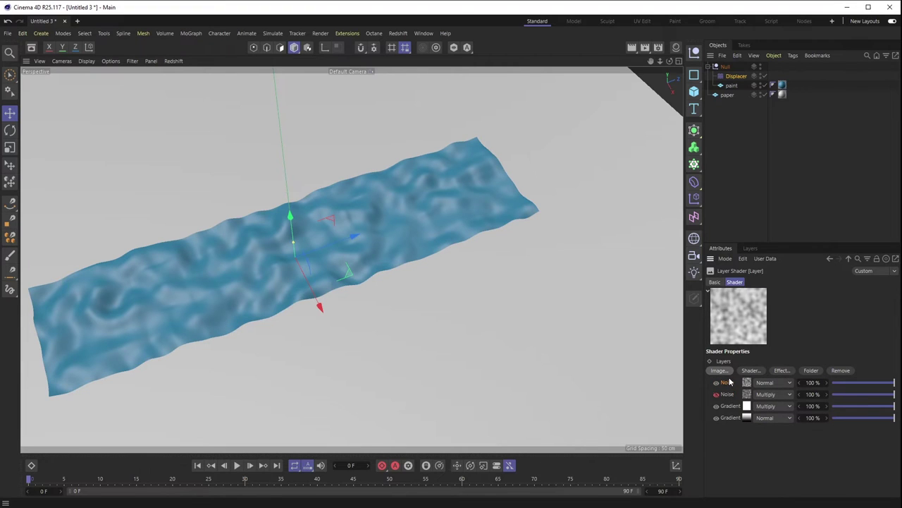
pyautogui.moveTo(730, 382); pyautogui.dragTo(738, 413)
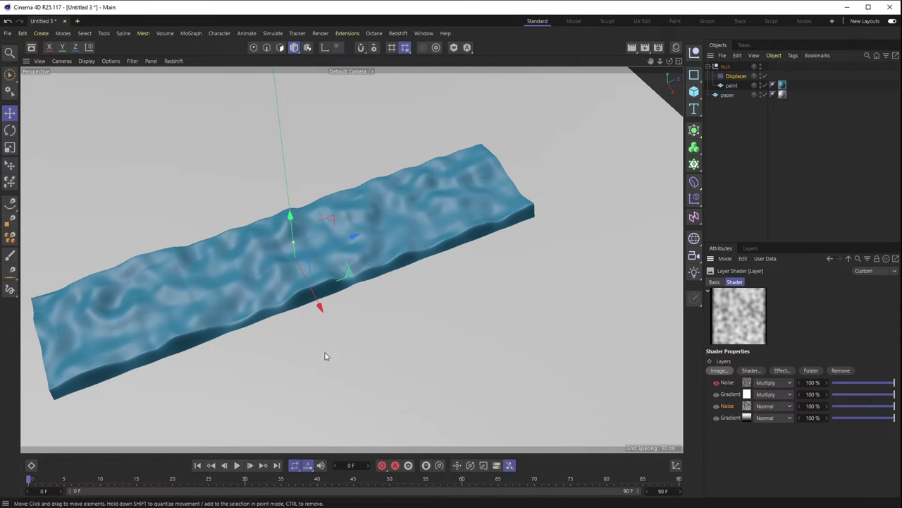
pyautogui.click(770, 409)
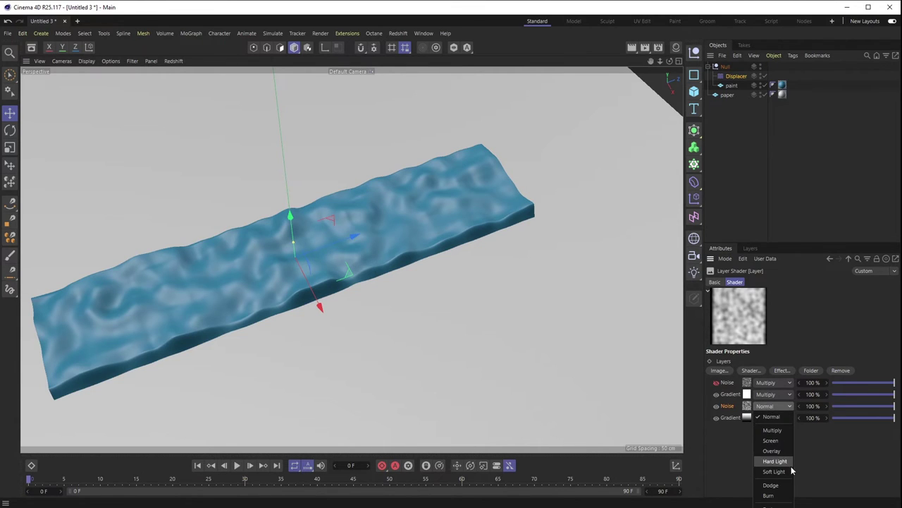
pyautogui.click(772, 505)
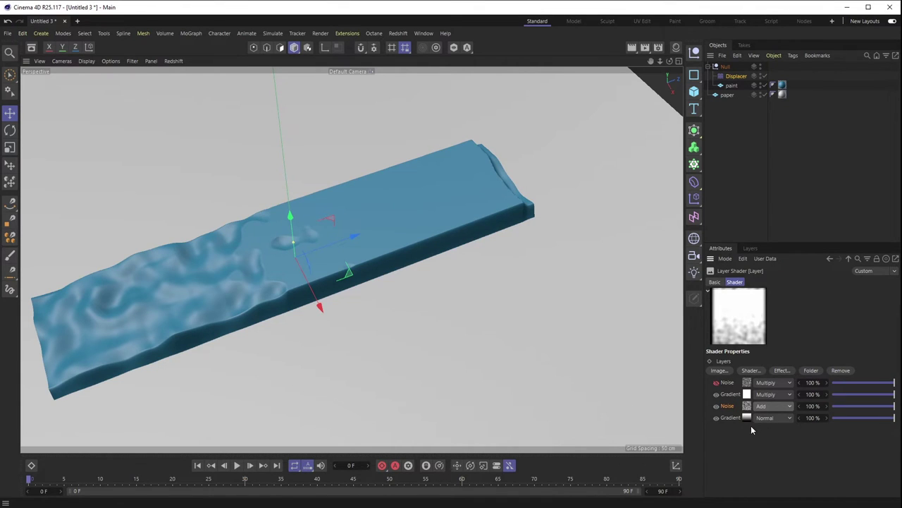
pyautogui.keyDown('alt'); pyautogui.moveTo(208, 334); pyautogui.dragTo(288, 280); pyautogui.keyUp('alt')
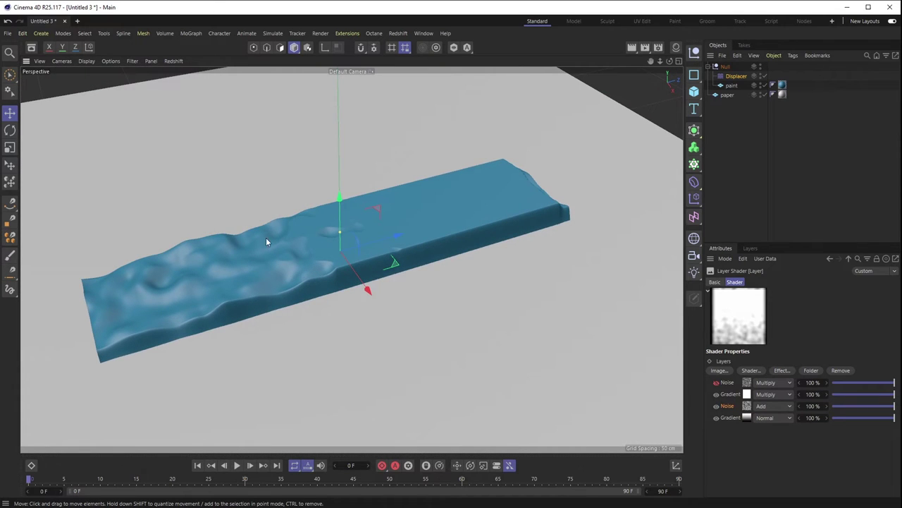
# Set the new noise to the Naki type with 20 octaves and a global scale of 20%
pyautogui.click(748, 406)
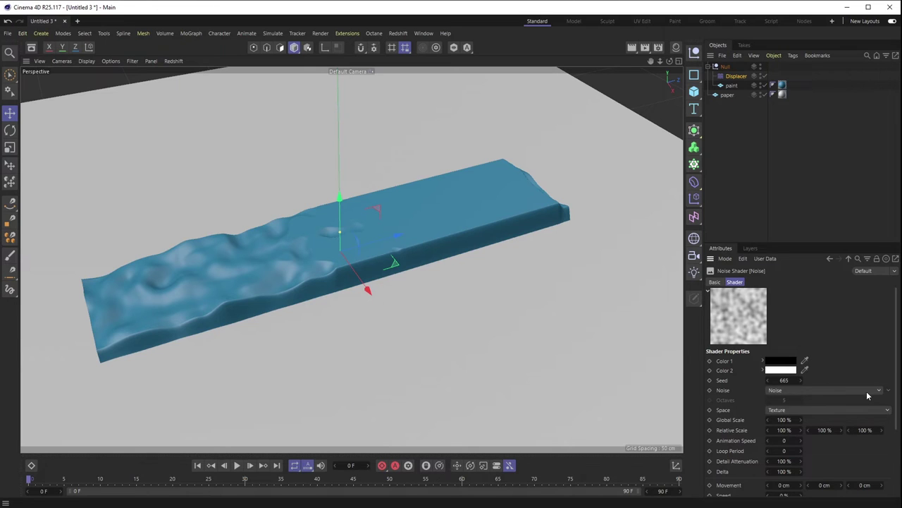
pyautogui.click(819, 389)
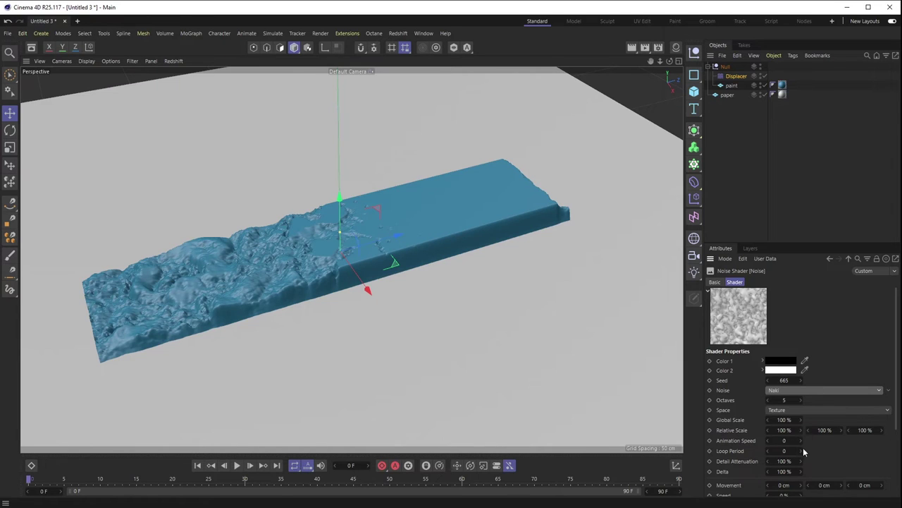
pyautogui.click(789, 399)
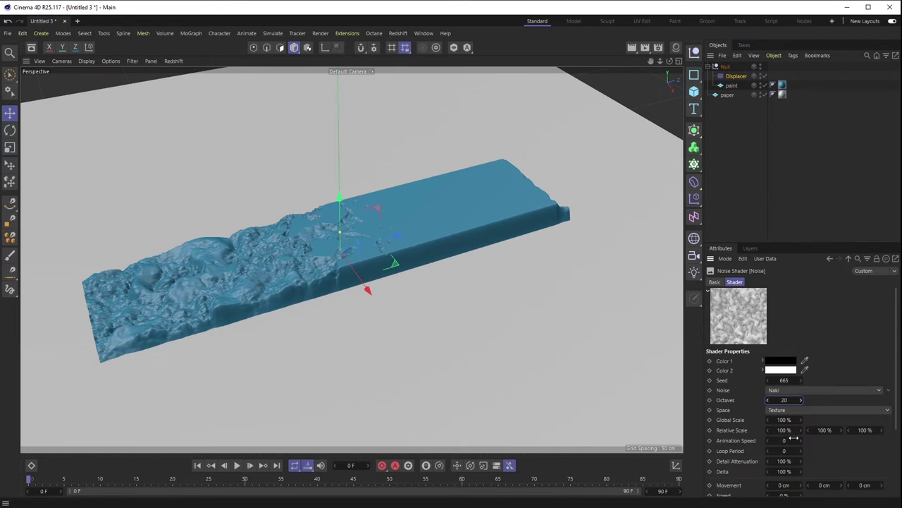
pyautogui.click(781, 420)
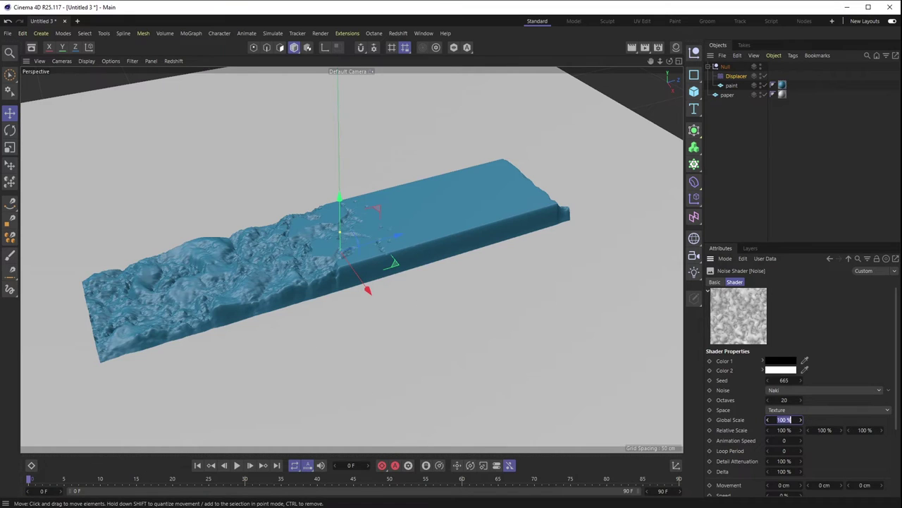
pyautogui.press('Return')
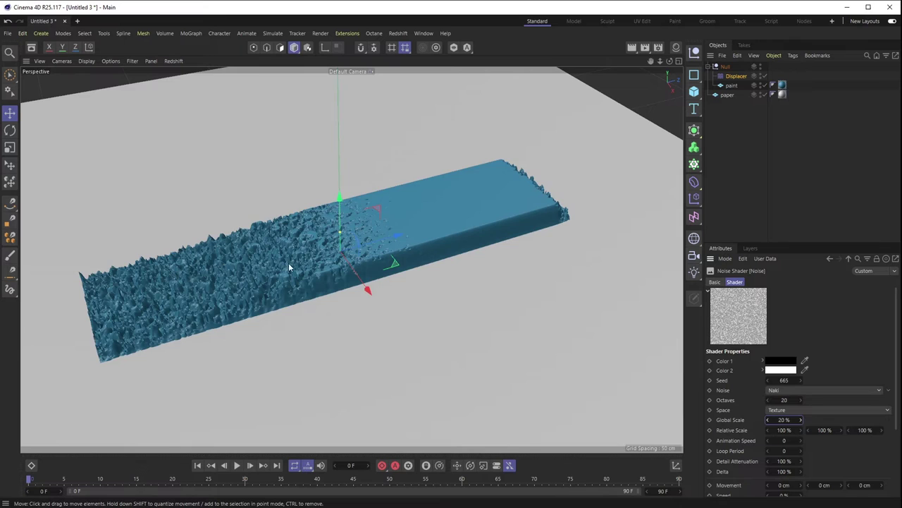
pyautogui.keyDown('alt'); pyautogui.moveTo(241, 259); pyautogui.dragTo(227, 245); pyautogui.keyUp('alt')
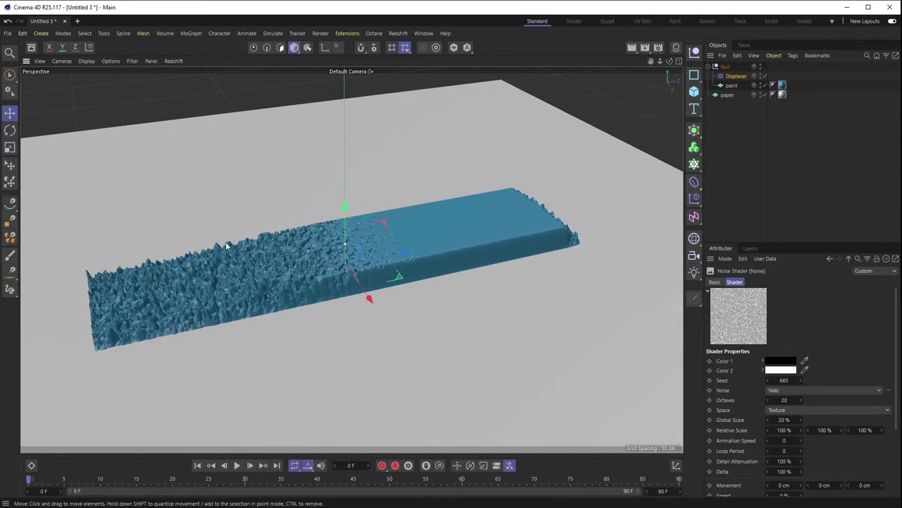
pyautogui.keyDown('alt'); pyautogui.moveTo(246, 310); pyautogui.dragTo(688, 314); pyautogui.keyUp('alt')
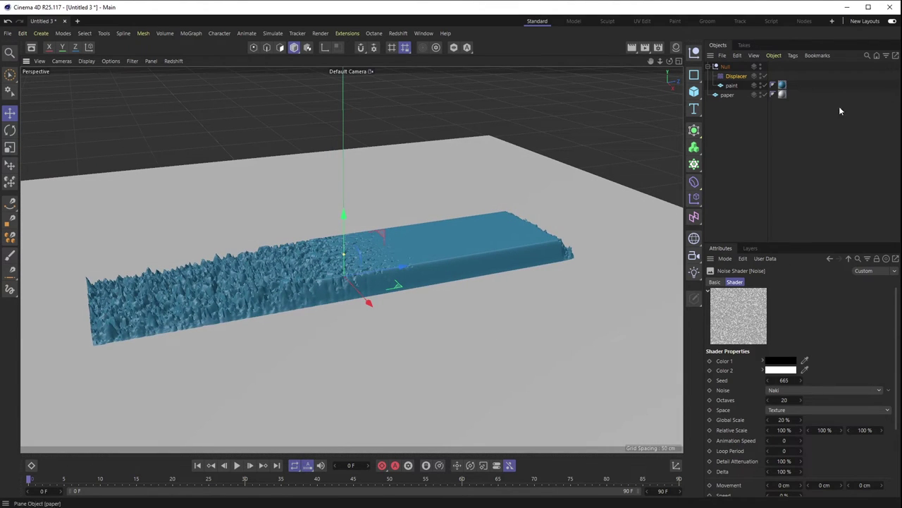
# Return to the Layer shader and lower the Add-blended Noise layer's strength to 15%
pyautogui.click(848, 258)
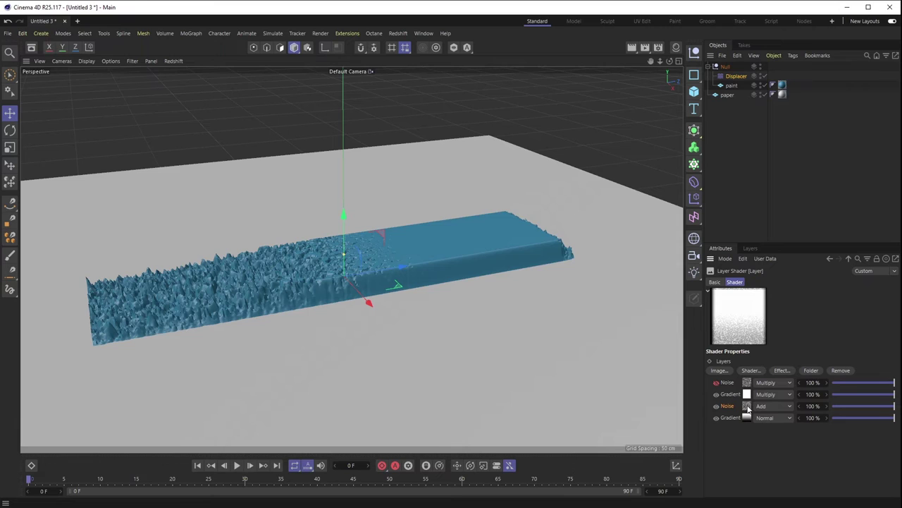
pyautogui.moveTo(896, 408); pyautogui.dragTo(842, 406)
pyautogui.keyDown('alt'); pyautogui.moveTo(439, 347); pyautogui.dragTo(409, 314); pyautogui.keyUp('alt')
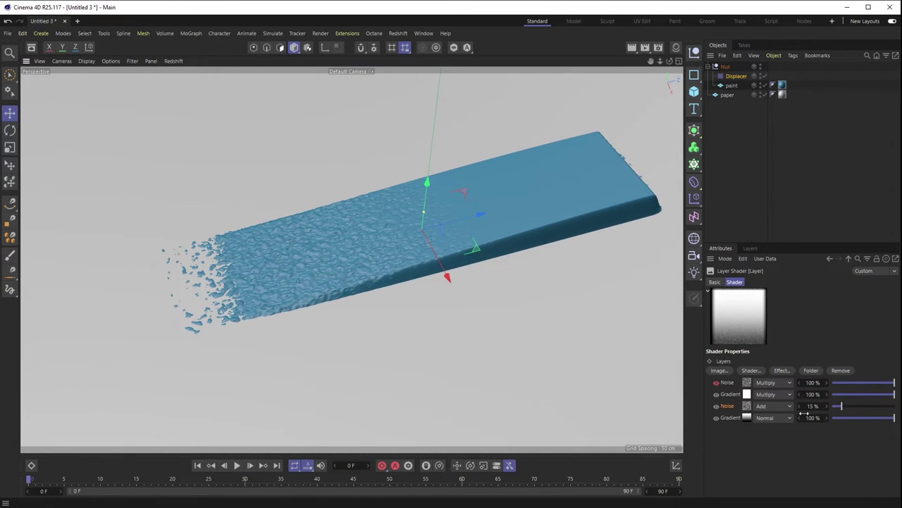
pyautogui.keyDown('alt'); pyautogui.moveTo(366, 284); pyautogui.dragTo(195, 281); pyautogui.keyUp('alt')
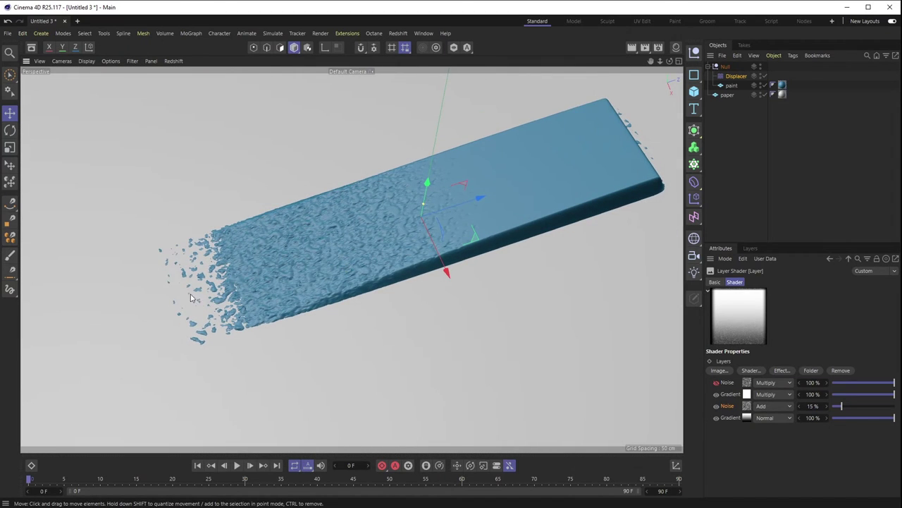
# Enable the top Noise layer again and raise the Add-blended Noise layer's strength to 20%
pyautogui.click(717, 382)
pyautogui.moveTo(433, 302)
pyautogui.keyDown('alt'); pyautogui.mouseDown()
pyautogui.moveTo(426, 294)
pyautogui.moveTo(457, 272)
pyautogui.moveTo(445, 300)
pyautogui.moveTo(353, 346)
pyautogui.mouseUp(); pyautogui.keyUp('alt')
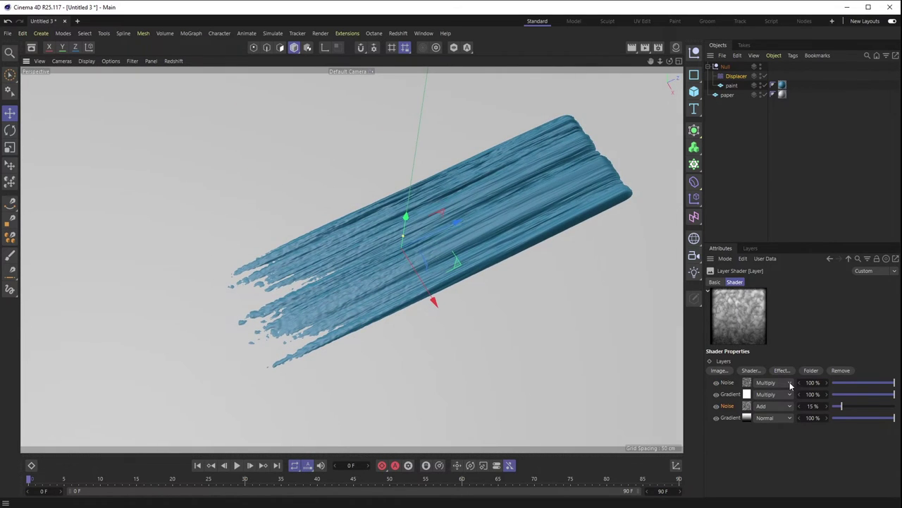
pyautogui.moveTo(848, 411); pyautogui.dragTo(846, 409)
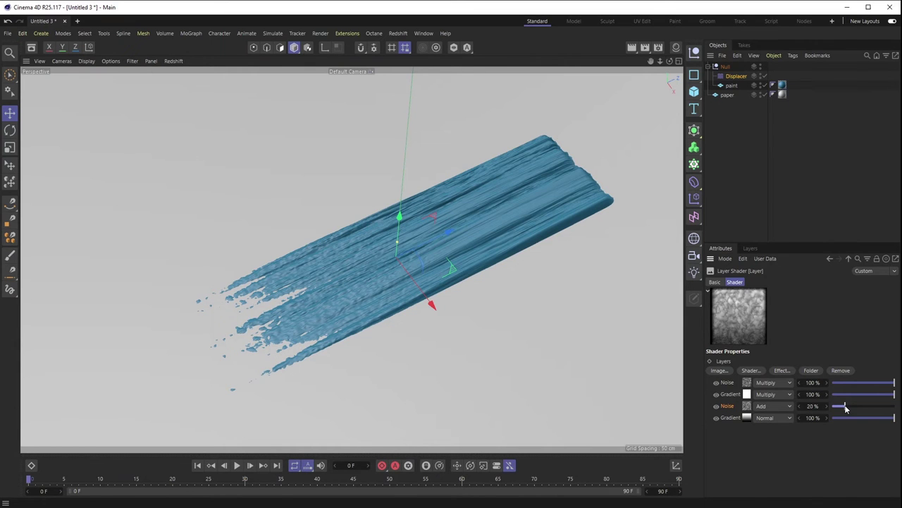
pyautogui.keyDown('alt'); pyautogui.moveTo(456, 323); pyautogui.dragTo(466, 258); pyautogui.keyUp('alt')
pyautogui.scroll(5, 429, 260)
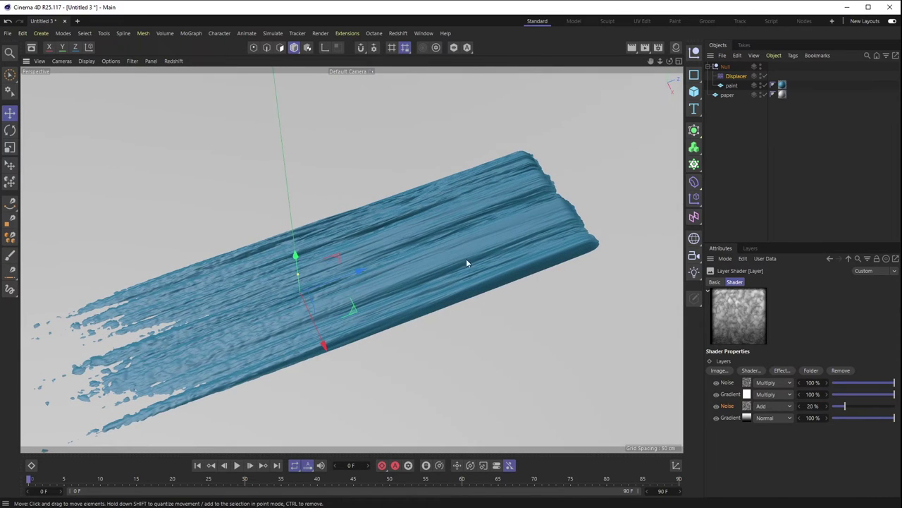
# Open the top Noise layer's settings, then set its first relative scale value to 115% and its seed to 667
pyautogui.click(747, 383)
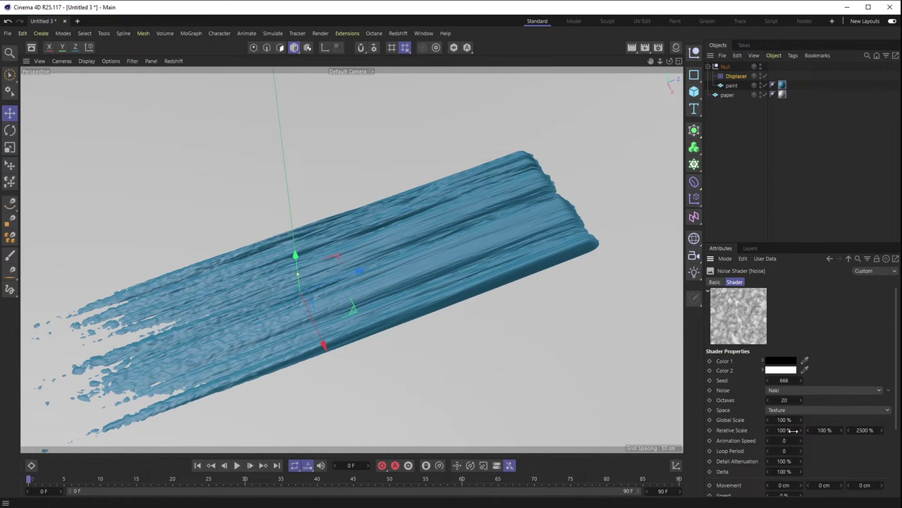
pyautogui.moveTo(801, 430); pyautogui.dragTo(800, 433)
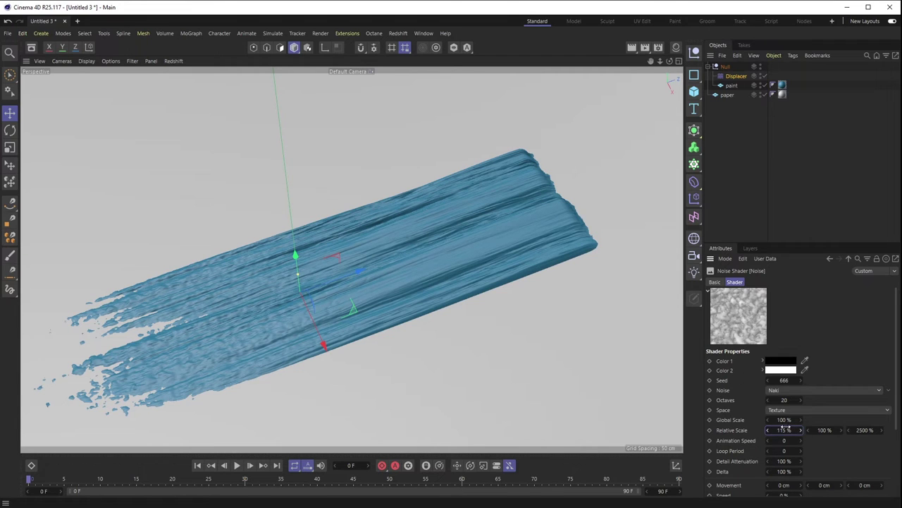
pyautogui.click(800, 381)
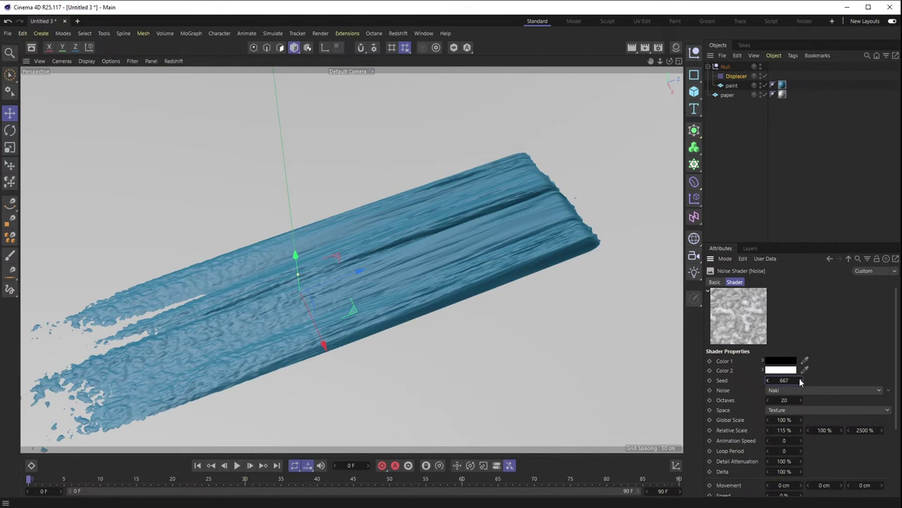
# Step through further seed values of the top Noise layer to compare stroke shapes, ending on seed 678
pyautogui.click(801, 381)
pyautogui.click(800, 381)
pyautogui.click(800, 381)
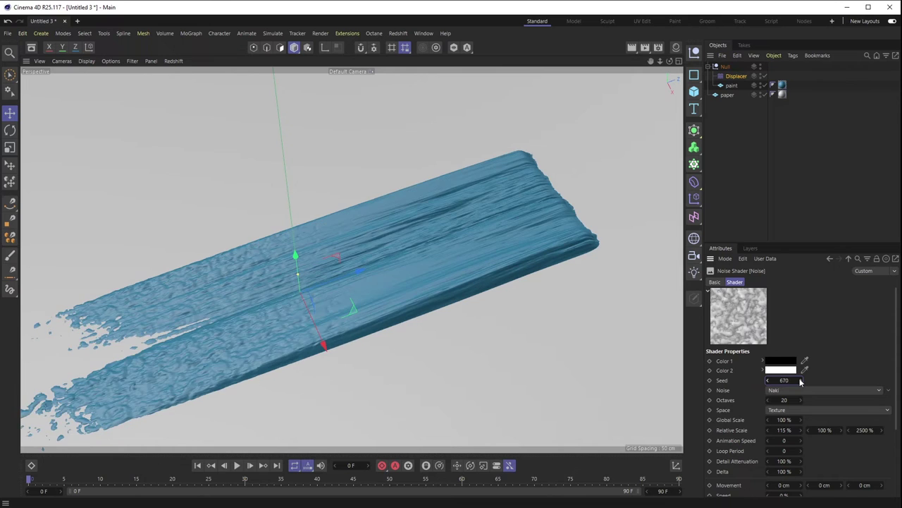
pyautogui.click(800, 381)
pyautogui.click(800, 380)
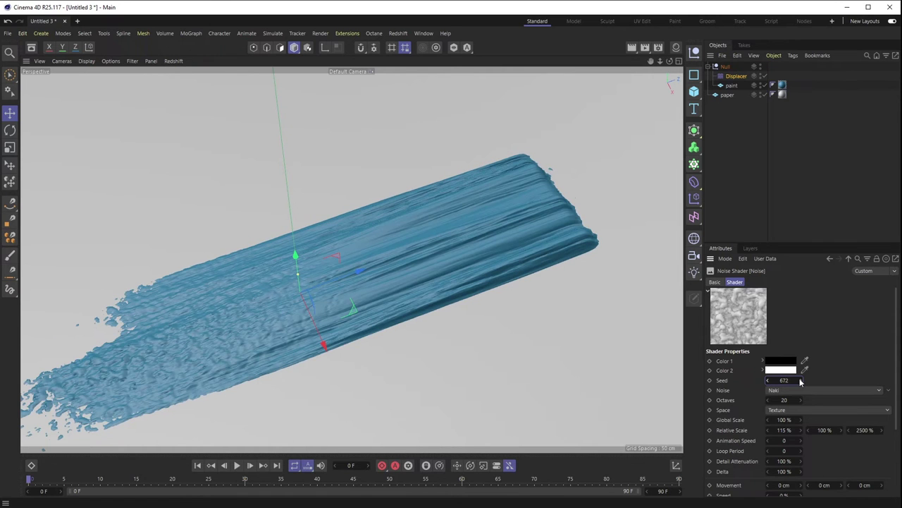
pyautogui.click(769, 380)
pyautogui.keyDown('alt'); pyautogui.moveTo(494, 296); pyautogui.dragTo(548, 218); pyautogui.keyUp('alt')
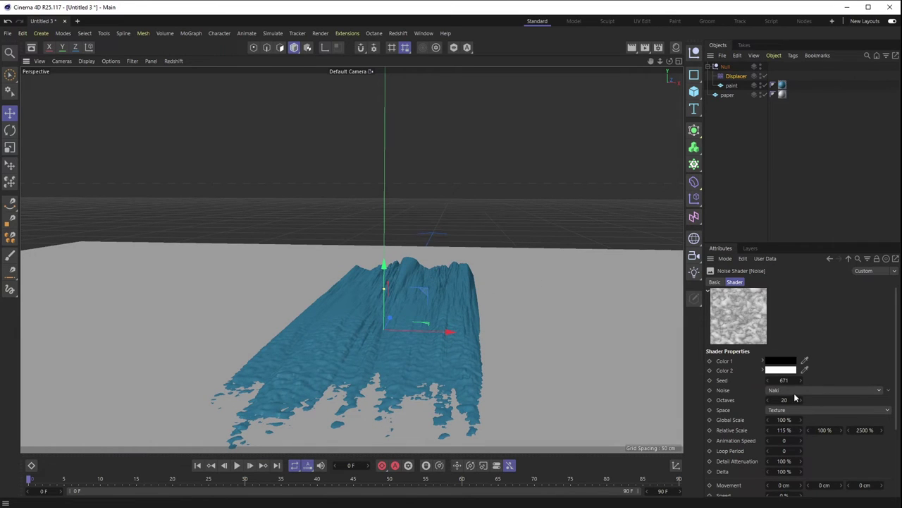
pyautogui.doubleClick(784, 380)
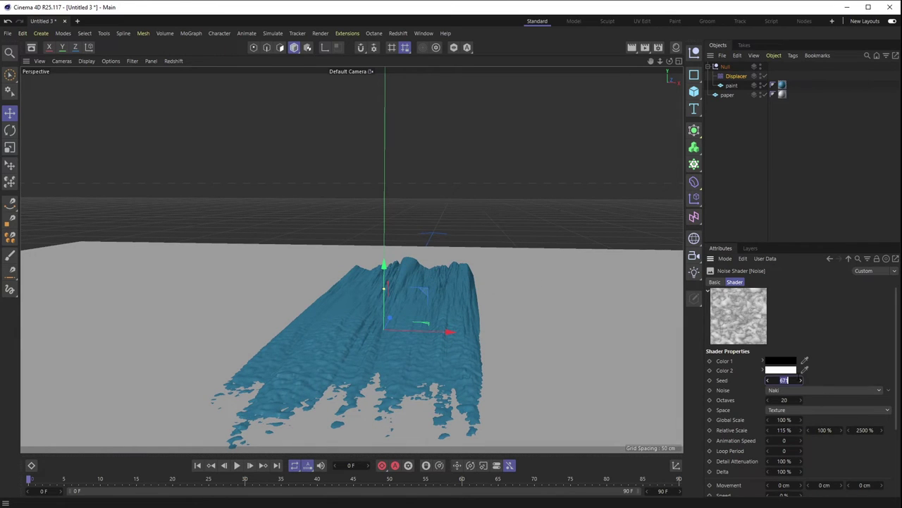
pyautogui.click(801, 381)
pyautogui.click(801, 381)
pyautogui.click(802, 381)
pyautogui.click(801, 380)
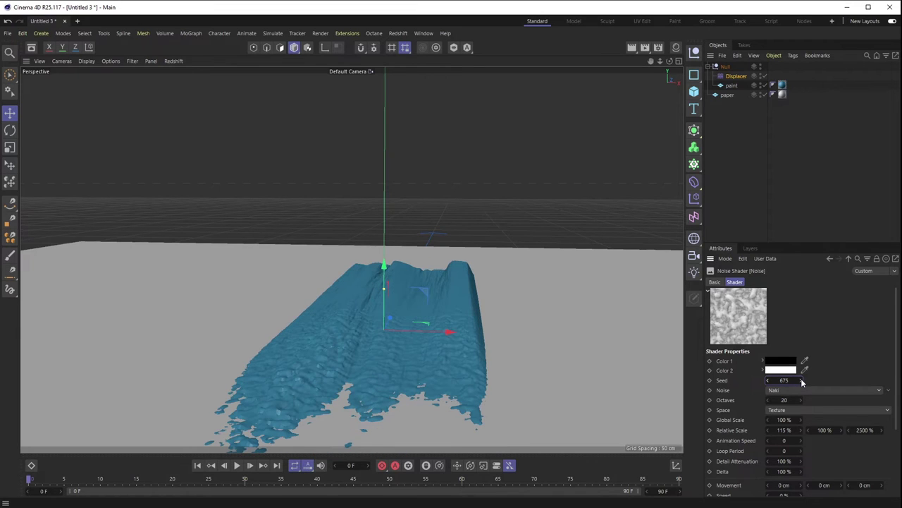
pyautogui.click(801, 381)
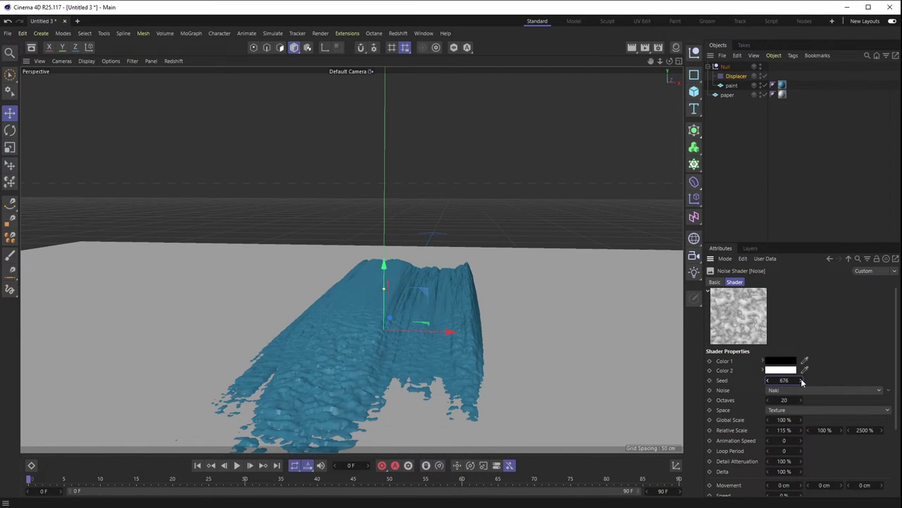
pyautogui.click(801, 381)
pyautogui.click(801, 381)
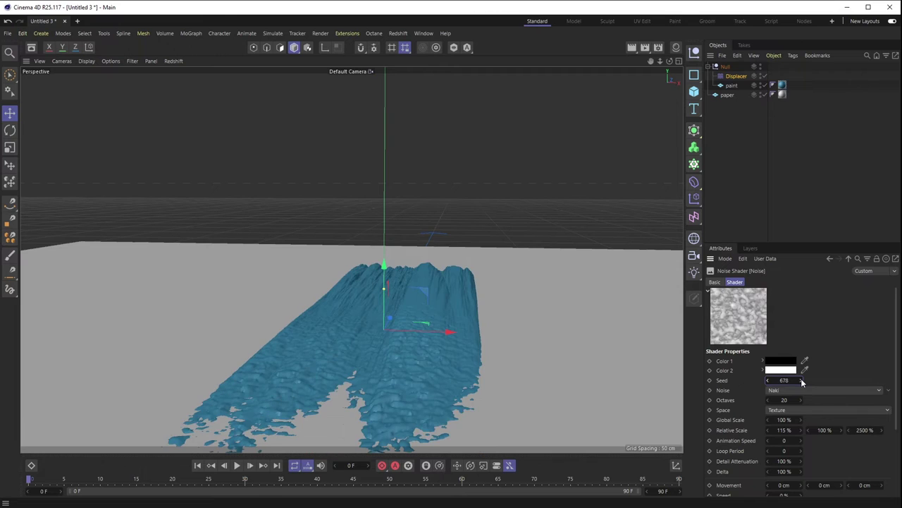
# Add a folder in the Layer shader, place the Add-blended Noise layer inside it and disable all layers outside the folder
pyautogui.keyDown('alt'); pyautogui.moveTo(537, 293); pyautogui.dragTo(455, 300); pyautogui.keyUp('alt')
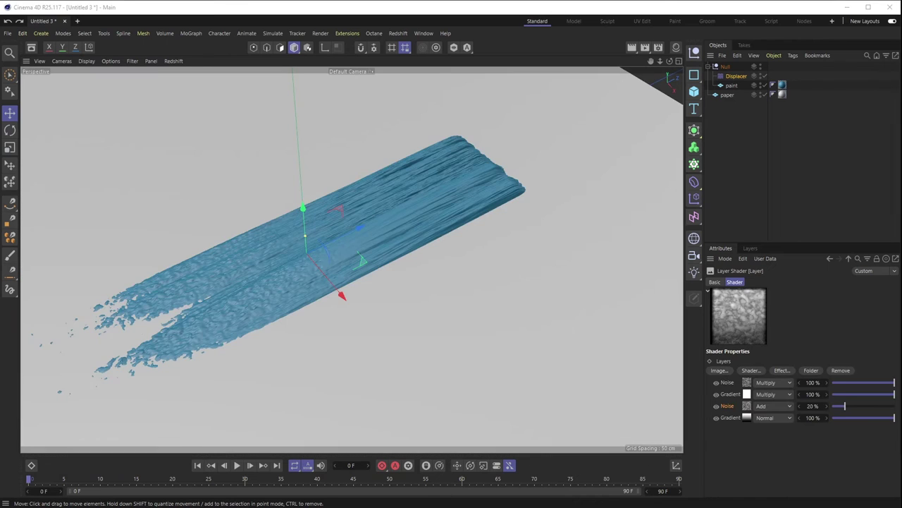
pyautogui.keyDown('alt'); pyautogui.moveTo(305, 223); pyautogui.dragTo(295, 236); pyautogui.keyUp('alt')
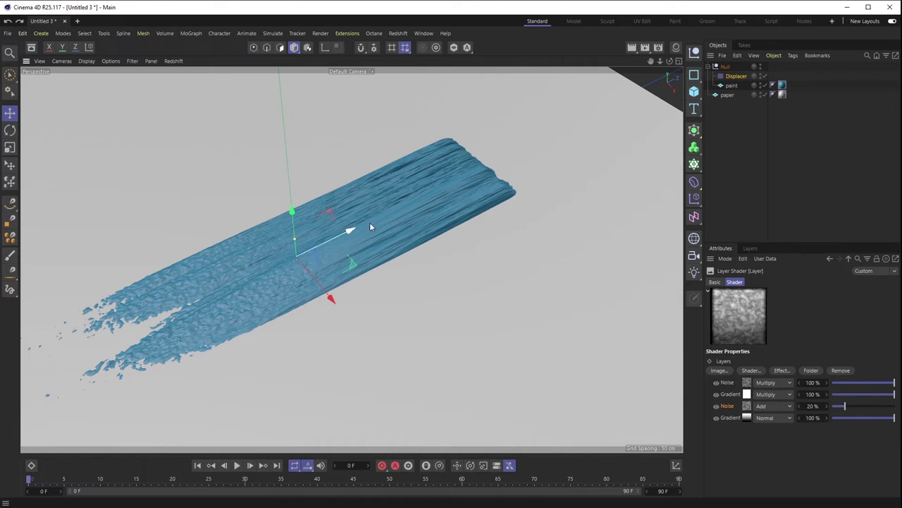
pyautogui.keyDown('alt'); pyautogui.moveTo(425, 230); pyautogui.dragTo(425, 270); pyautogui.keyUp('alt')
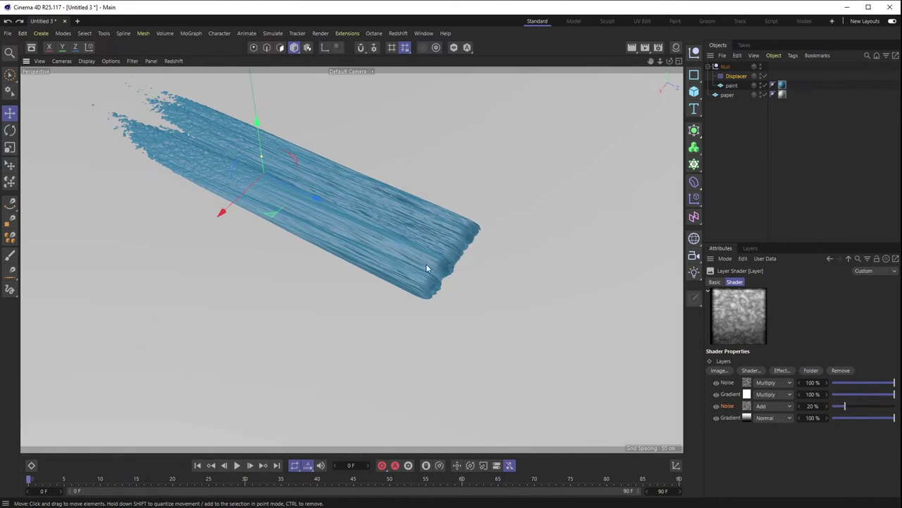
pyautogui.scroll(6, 453, 276)
pyautogui.keyDown('alt'); pyautogui.moveTo(476, 159); pyautogui.dragTo(402, 282); pyautogui.keyUp('alt')
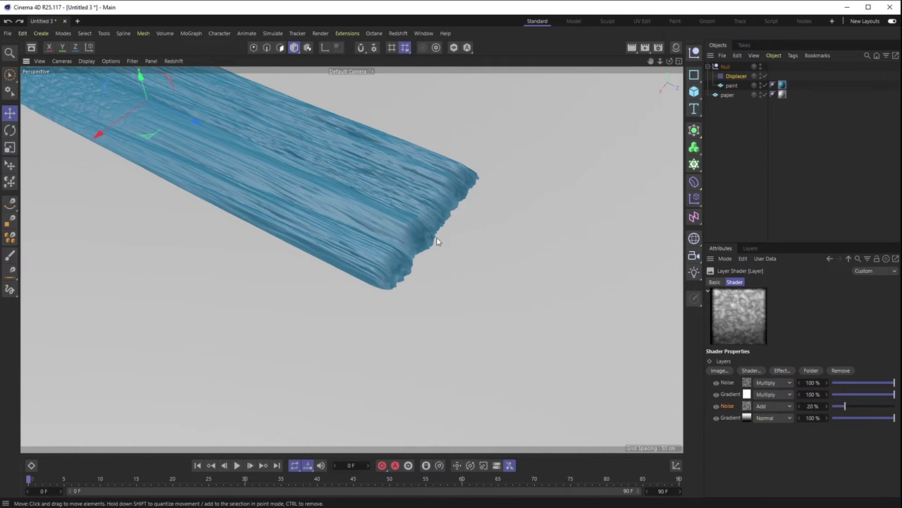
pyautogui.keyDown('alt'); pyautogui.moveTo(381, 254); pyautogui.dragTo(437, 322); pyautogui.keyUp('alt')
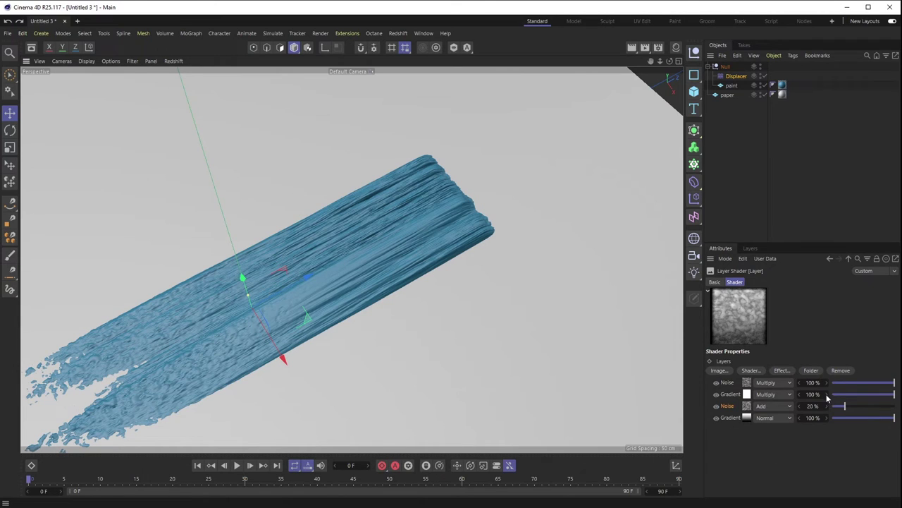
pyautogui.click(811, 371)
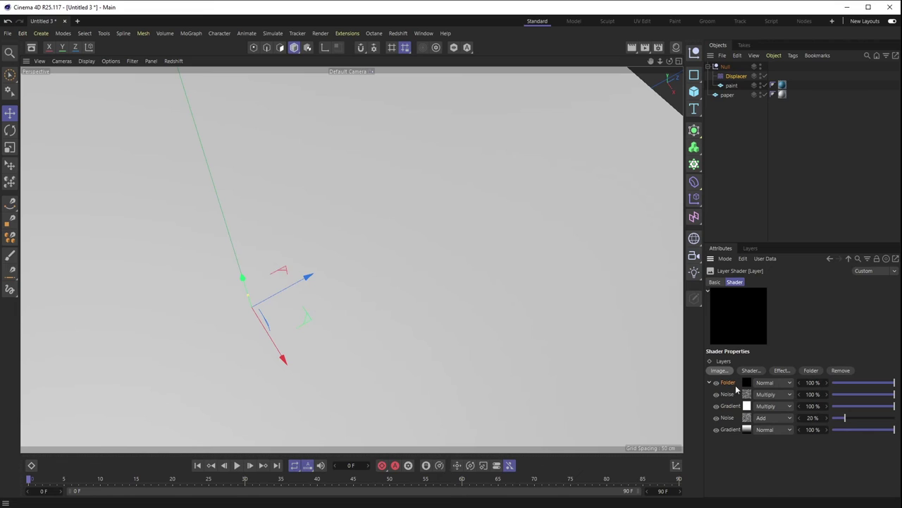
pyautogui.moveTo(732, 388); pyautogui.dragTo(726, 414)
pyautogui.click(716, 429)
pyautogui.moveTo(729, 420); pyautogui.dragTo(729, 408)
# Add a Gradient shader above the Noise inside the folder and set its blend mode to Multiply
pyautogui.keyDown('alt'); pyautogui.moveTo(569, 371); pyautogui.dragTo(493, 257); pyautogui.keyUp('alt')
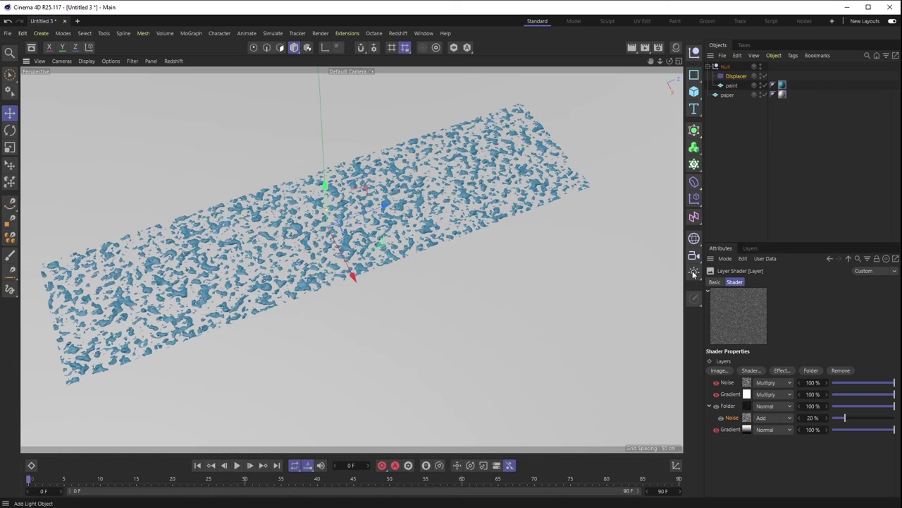
pyautogui.click(752, 371)
pyautogui.click(791, 406)
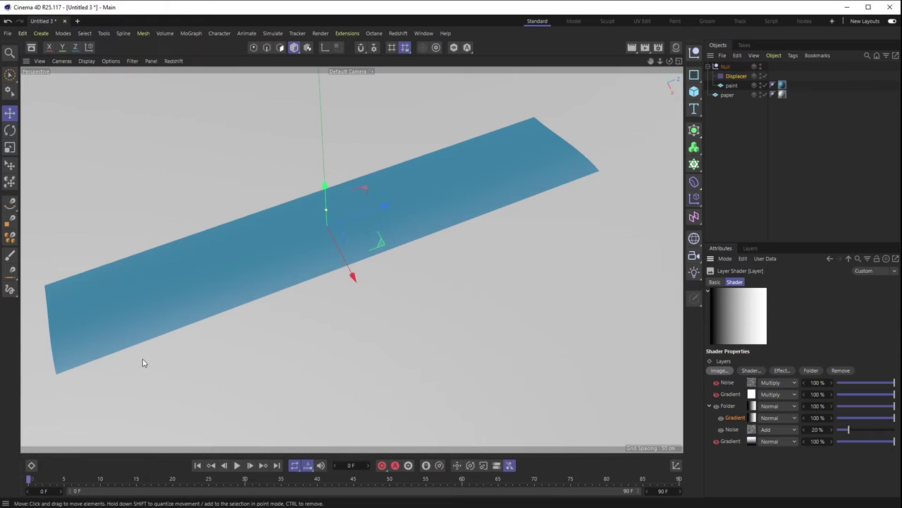
pyautogui.click(783, 420)
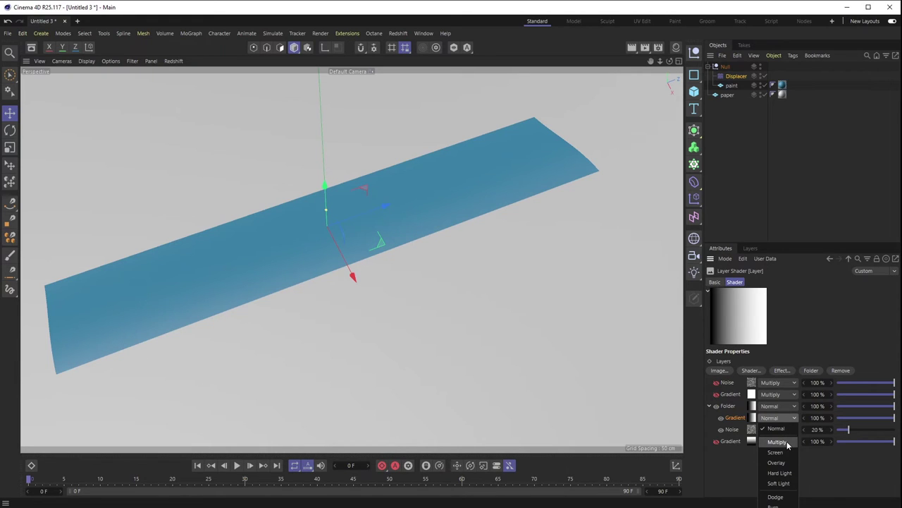
pyautogui.click(787, 442)
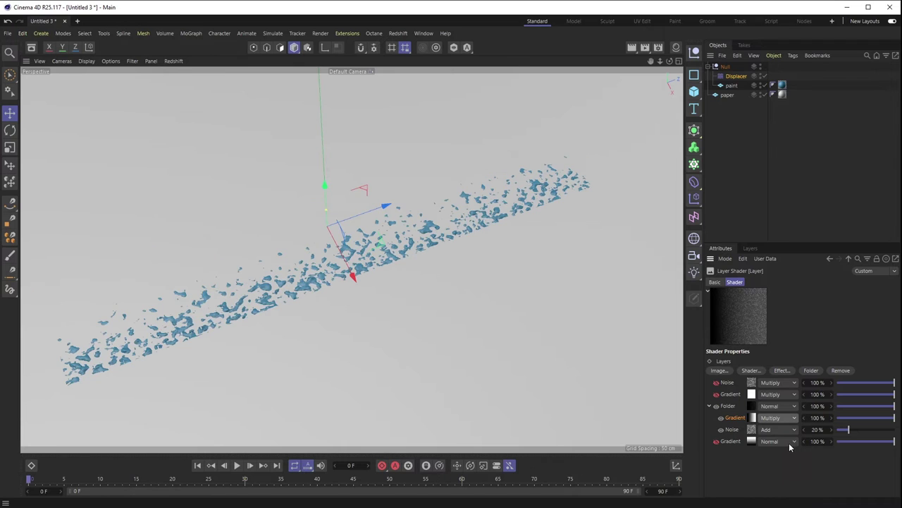
# Set the folder's Gradient to the 2D - V type so the fade runs along the stroke's length
pyautogui.click(751, 418)
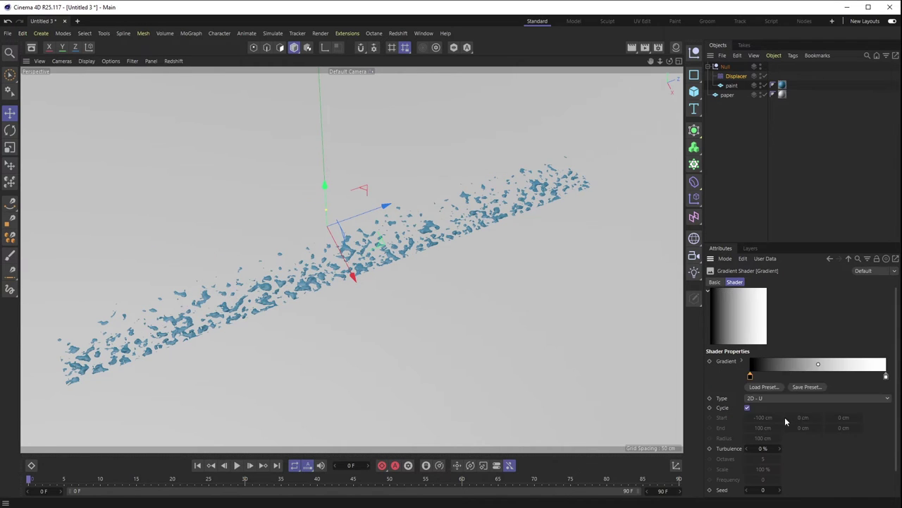
pyautogui.click(766, 398)
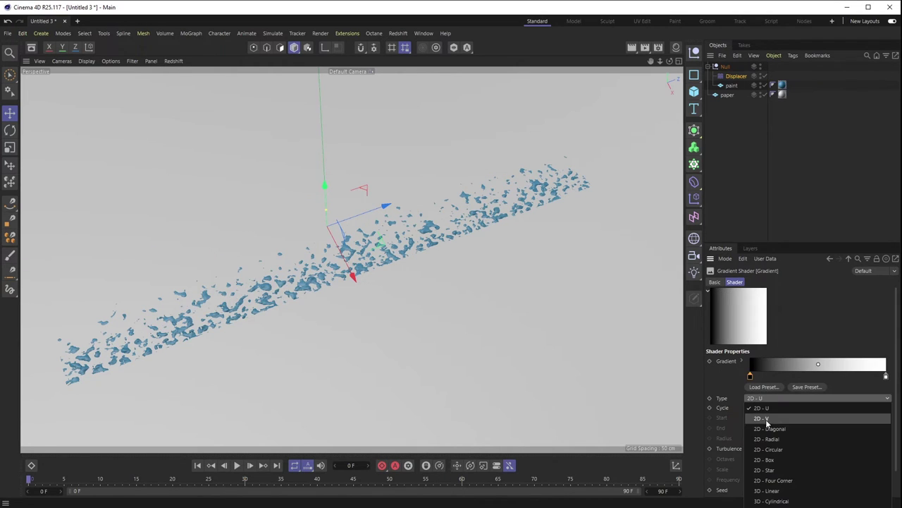
pyautogui.click(766, 420)
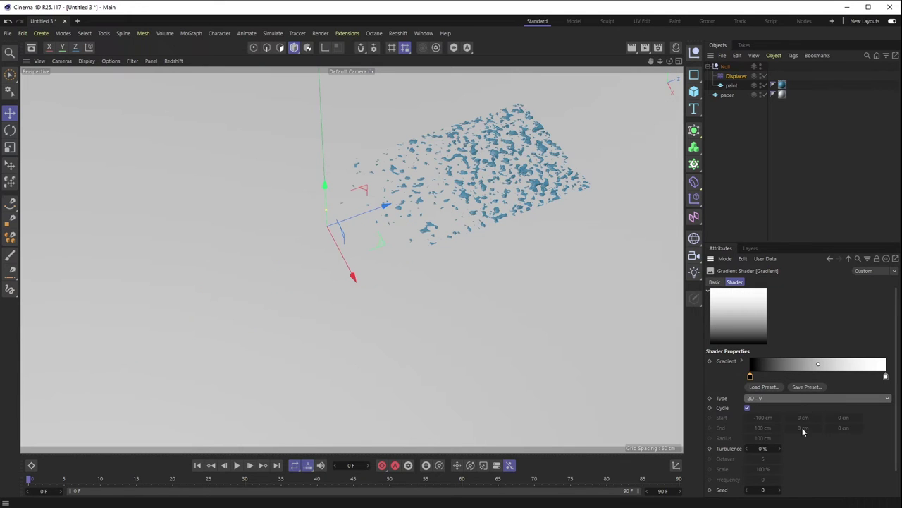
pyautogui.keyDown('alt'); pyautogui.moveTo(442, 273); pyautogui.dragTo(523, 178); pyautogui.keyUp('alt')
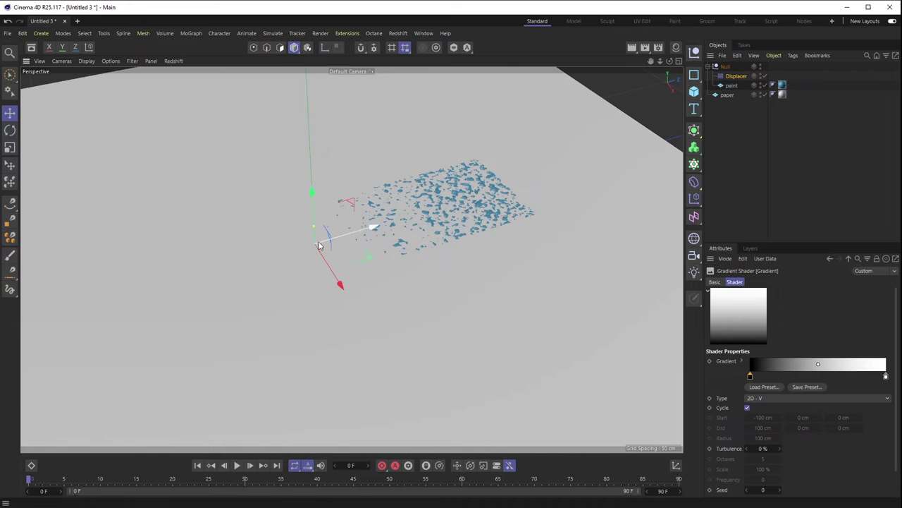
pyautogui.keyDown('alt'); pyautogui.moveTo(306, 296); pyautogui.dragTo(341, 268, button='middle'); pyautogui.keyUp('alt')
pyautogui.keyDown('alt'); pyautogui.moveTo(340, 267); pyautogui.dragTo(316, 258); pyautogui.keyUp('alt')
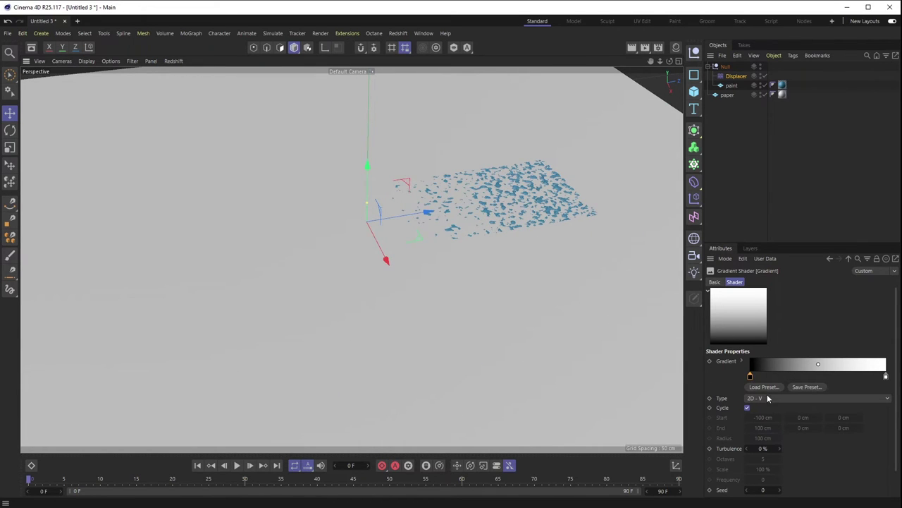
# Reverse the folder's Gradient to run from white at the start to black at about three quarters of its length
pyautogui.moveTo(751, 376); pyautogui.dragTo(778, 376)
pyautogui.moveTo(838, 392); pyautogui.dragTo(734, 372)
pyautogui.moveTo(844, 376)
pyautogui.mouseDown()
pyautogui.moveTo(775, 370)
pyautogui.moveTo(887, 372)
pyautogui.moveTo(811, 368)
pyautogui.moveTo(870, 364)
pyautogui.moveTo(842, 362)
pyautogui.mouseUp()
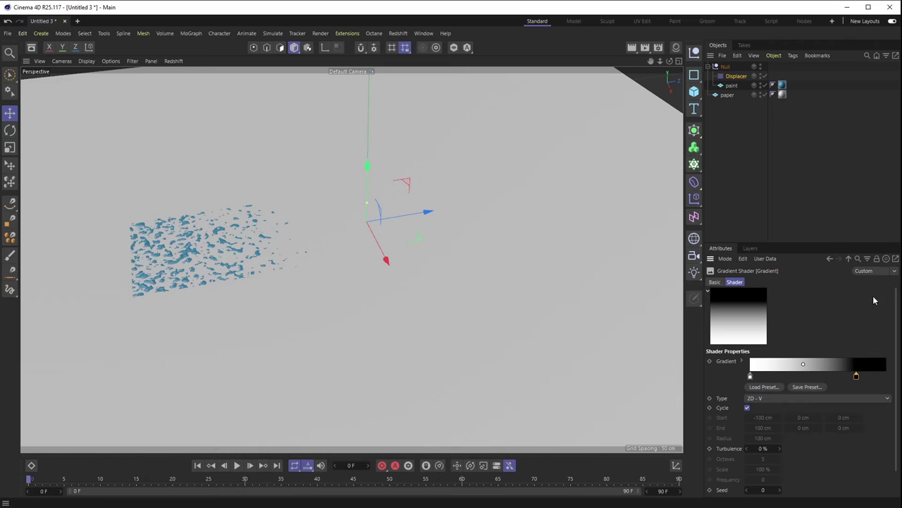
# Return to the Layer shader, enable the layers outside the folder again and set the folder's blend mode to Add
pyautogui.click(849, 260)
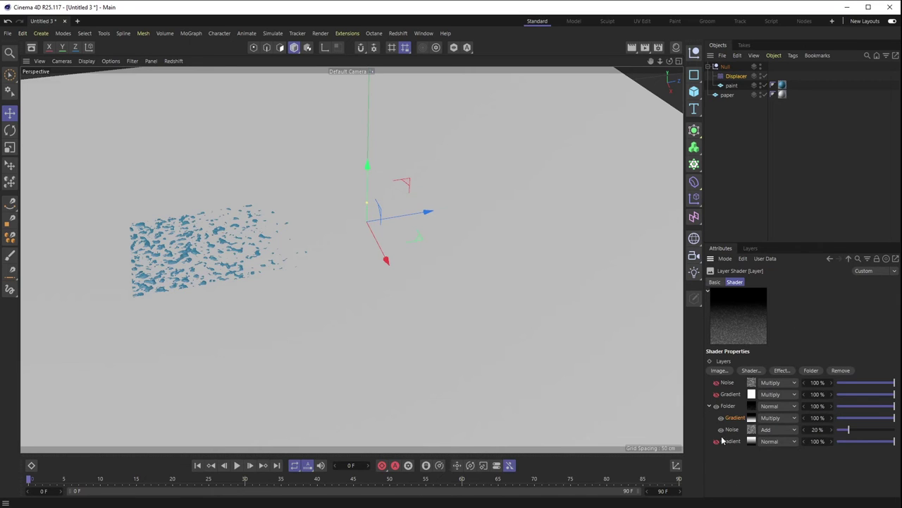
pyautogui.click(716, 394)
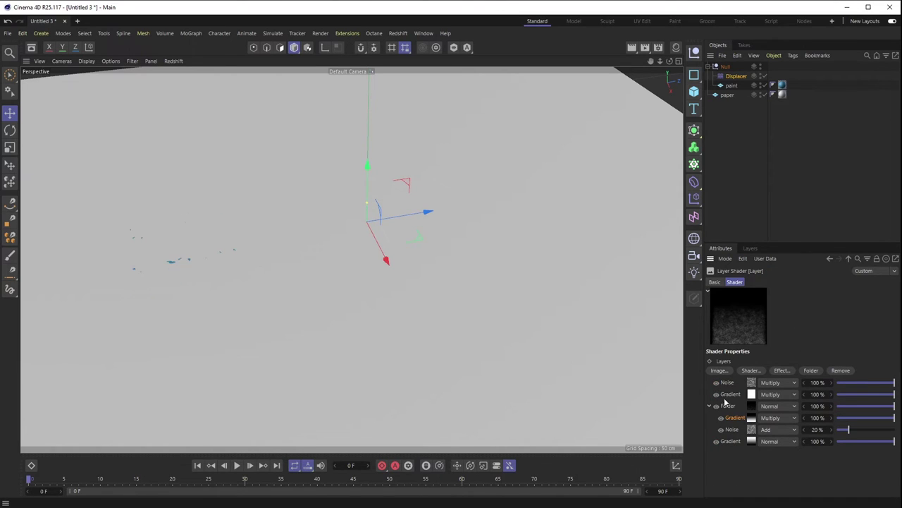
pyautogui.click(777, 407)
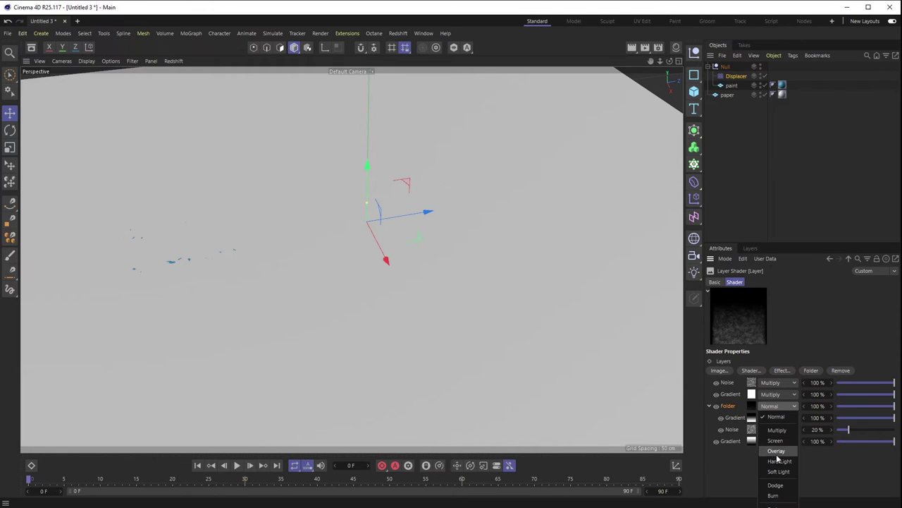
pyautogui.click(775, 493)
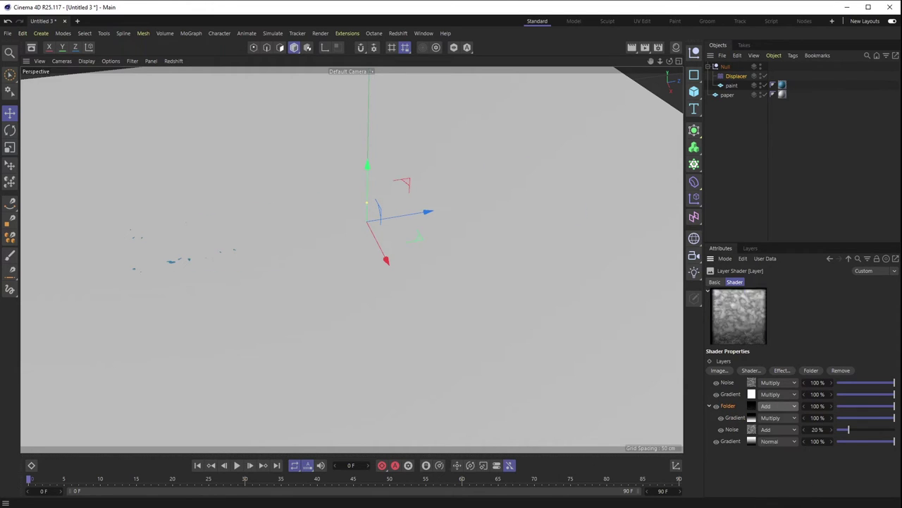
# Move the bottom Gradient's white knot close to its black end knot to steepen the stroke's thick end
pyautogui.keyDown('alt'); pyautogui.moveTo(381, 320); pyautogui.dragTo(211, 282); pyautogui.keyUp('alt')
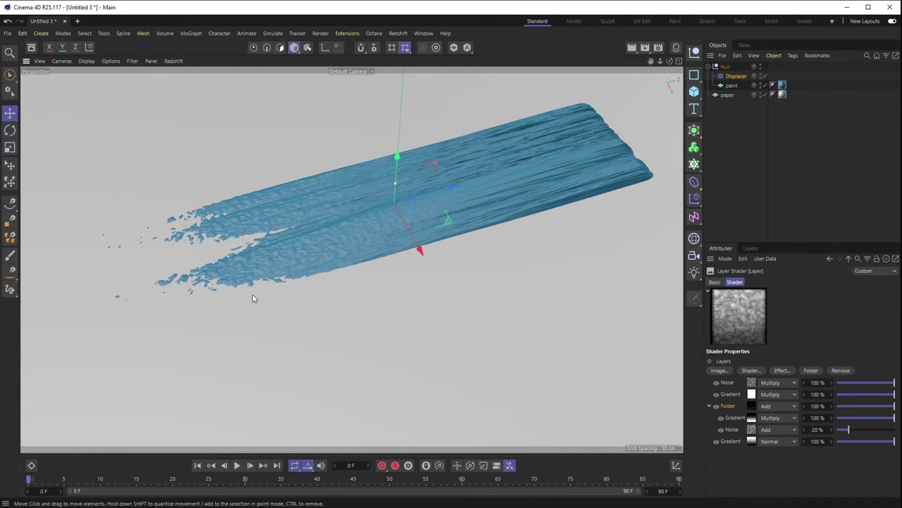
pyautogui.keyDown('alt'); pyautogui.moveTo(413, 229); pyautogui.dragTo(469, 226); pyautogui.keyUp('alt')
pyautogui.scroll(6, 479, 232)
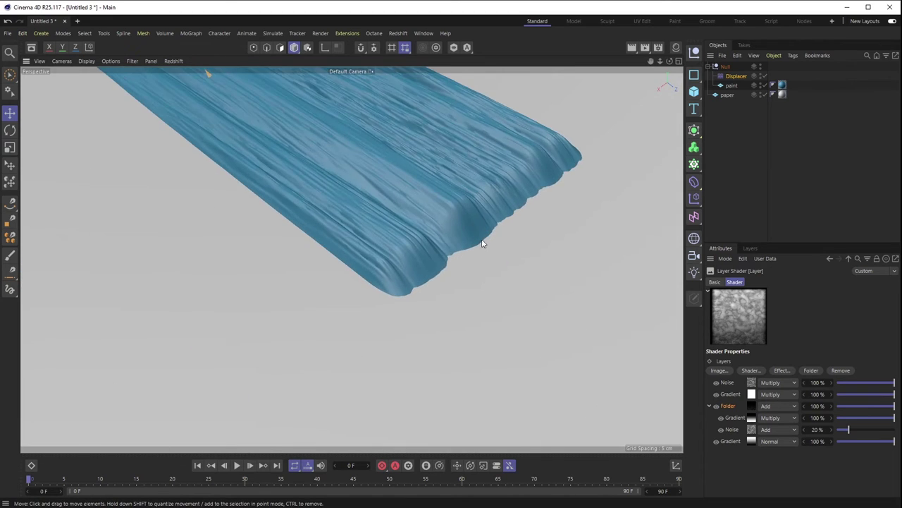
pyautogui.keyDown('alt'); pyautogui.moveTo(498, 254); pyautogui.dragTo(469, 226); pyautogui.keyUp('alt')
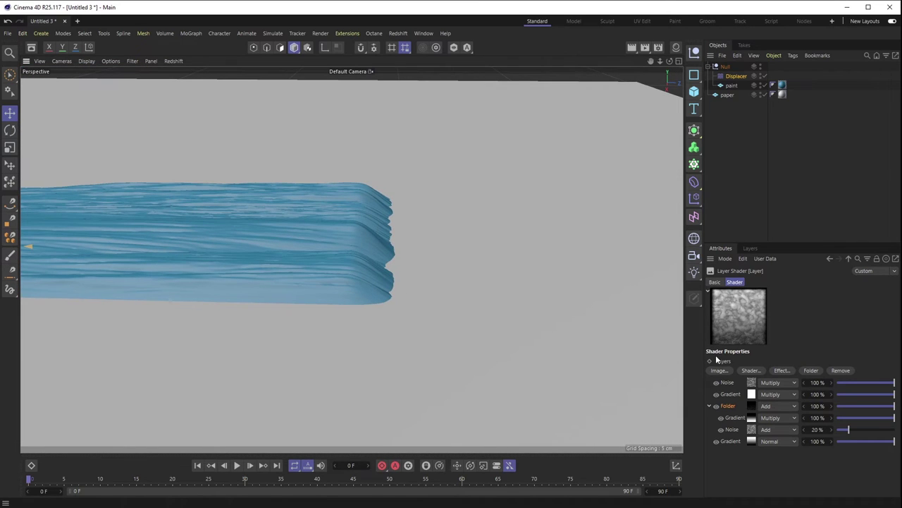
pyautogui.click(751, 441)
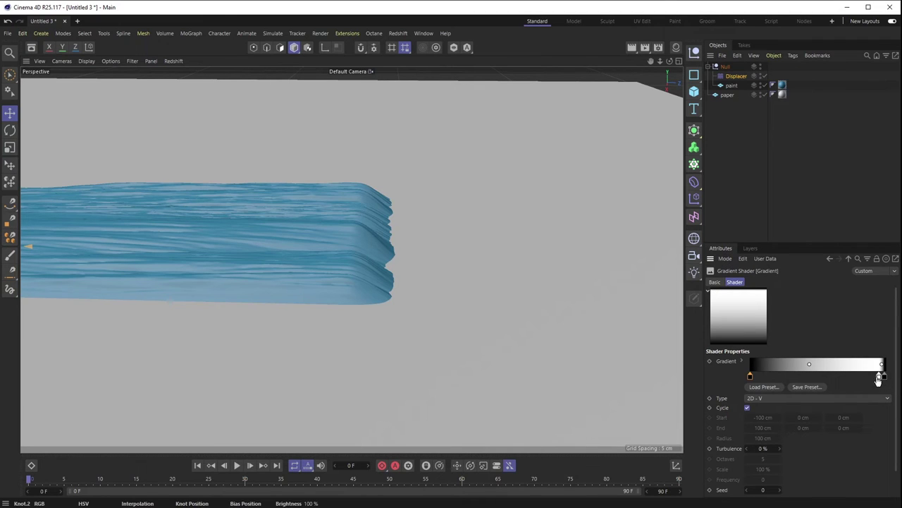
pyautogui.moveTo(880, 379); pyautogui.dragTo(884, 381)
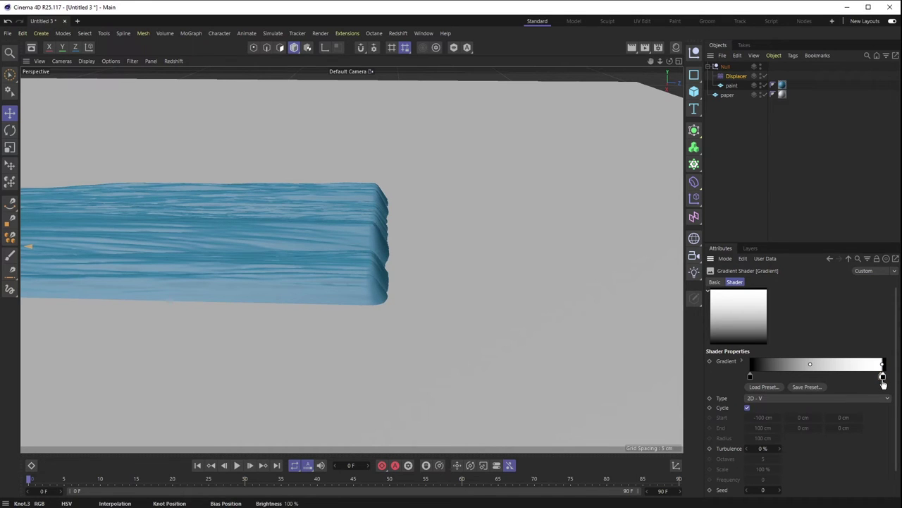
pyautogui.click(848, 258)
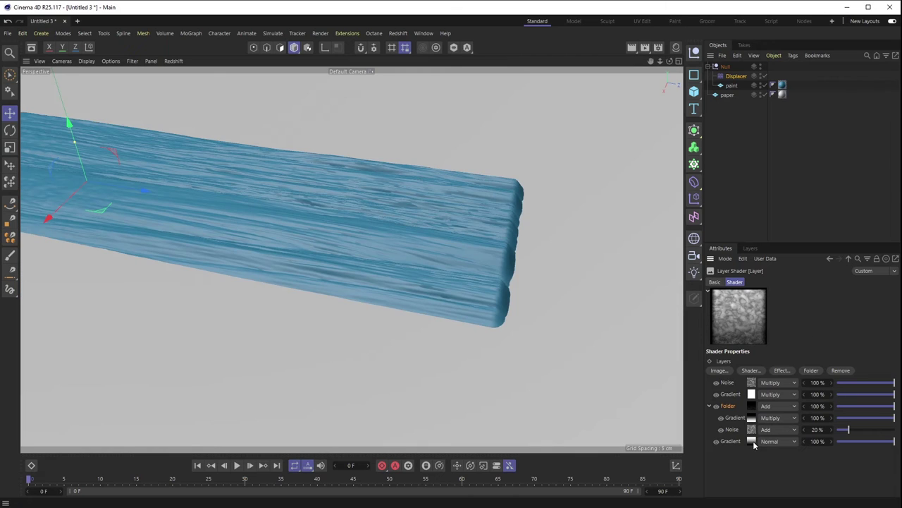
# Fine-tune the bottom Gradient's white knot, leaving a narrow gap before the black end knot
pyautogui.click(751, 441)
pyautogui.click(876, 377)
pyautogui.moveTo(876, 377); pyautogui.dragTo(881, 376)
# Examine the Displacer's height setting and compare the blue stroke with the reference photo's thick strokes from several angles
pyautogui.moveTo(536, 268)
pyautogui.keyDown('alt'); pyautogui.mouseDown()
pyautogui.moveTo(540, 239)
pyautogui.moveTo(508, 272)
pyautogui.moveTo(443, 239)
pyautogui.moveTo(441, 272)
pyautogui.moveTo(429, 191)
pyautogui.moveTo(423, 205)
pyautogui.moveTo(478, 250)
pyautogui.moveTo(552, 271)
pyautogui.mouseUp(); pyautogui.keyUp('alt')
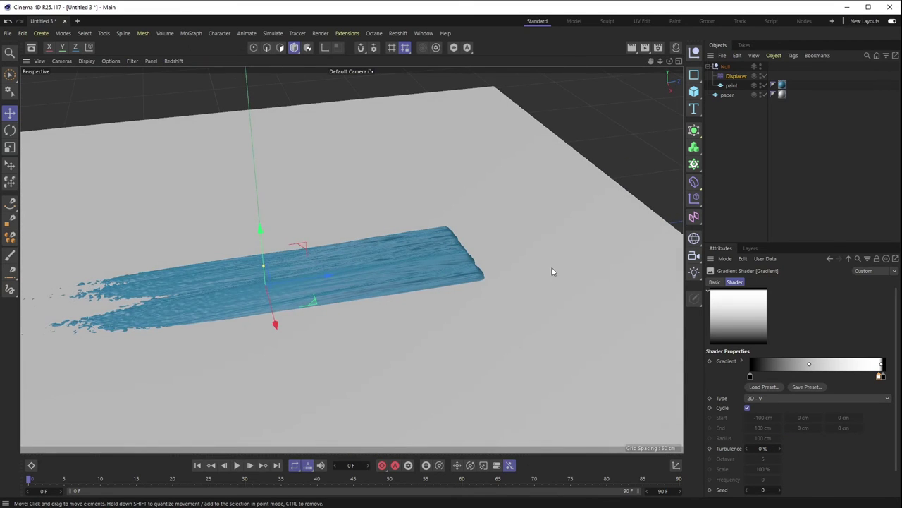
pyautogui.click(735, 75)
pyautogui.click(761, 282)
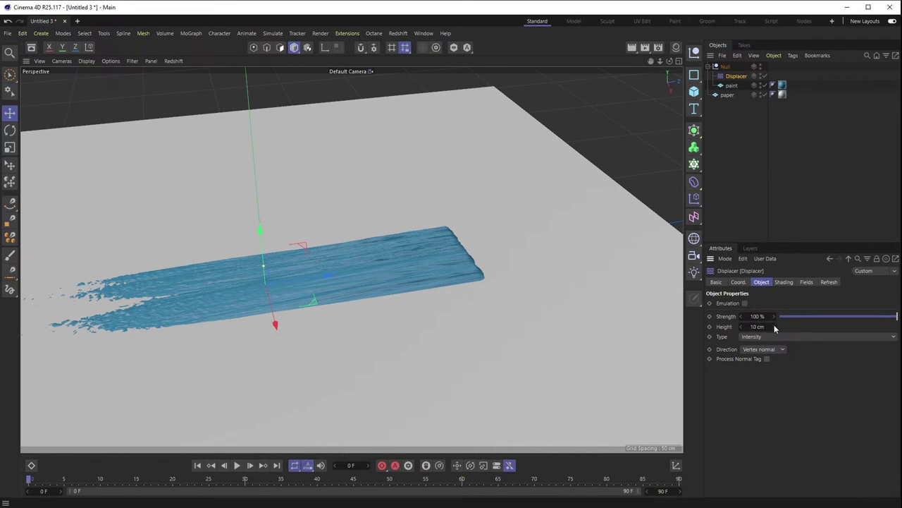
pyautogui.moveTo(774, 327); pyautogui.dragTo(775, 323)
pyautogui.moveTo(459, 294)
pyautogui.keyDown('alt'); pyautogui.mouseDown()
pyautogui.moveTo(411, 322)
pyautogui.moveTo(439, 265)
pyautogui.moveTo(481, 242)
pyautogui.moveTo(524, 246)
pyautogui.moveTo(420, 265)
pyautogui.moveTo(365, 335)
pyautogui.moveTo(425, 274)
pyautogui.moveTo(422, 295)
pyautogui.moveTo(529, 145)
pyautogui.mouseUp(); pyautogui.keyUp('alt')
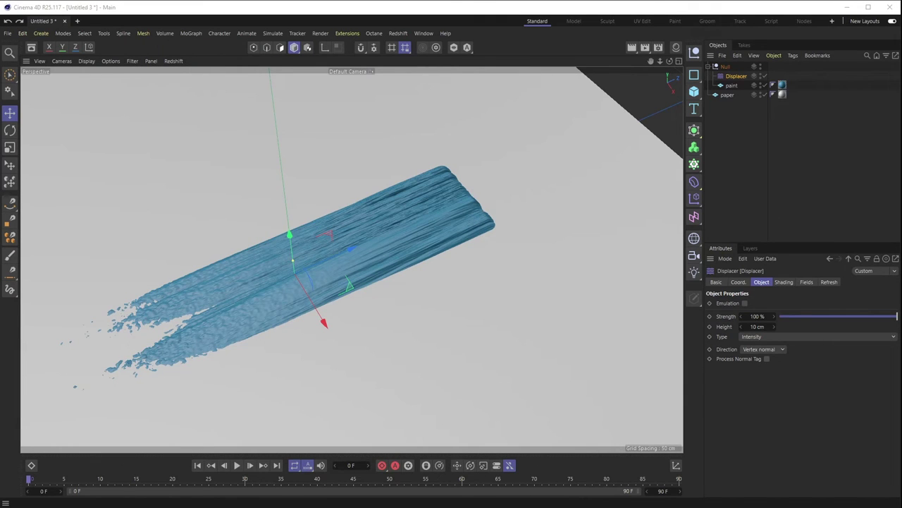
pyautogui.moveTo(341, 275)
pyautogui.keyDown('alt'); pyautogui.mouseDown()
pyautogui.moveTo(425, 322)
pyautogui.moveTo(606, 284)
pyautogui.mouseUp(); pyautogui.keyUp('alt')
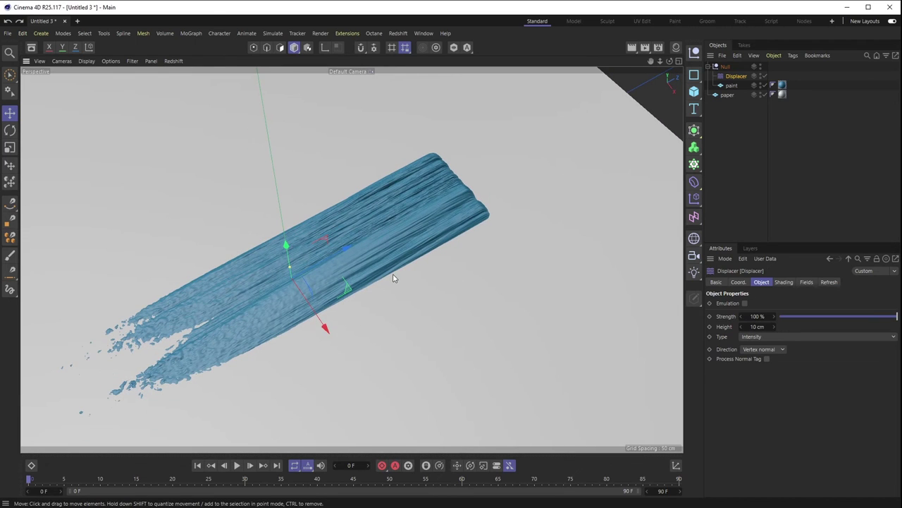
pyautogui.moveTo(401, 268)
pyautogui.keyDown('alt'); pyautogui.mouseDown()
pyautogui.moveTo(468, 300)
pyautogui.moveTo(455, 298)
pyautogui.mouseUp(); pyautogui.keyUp('alt')
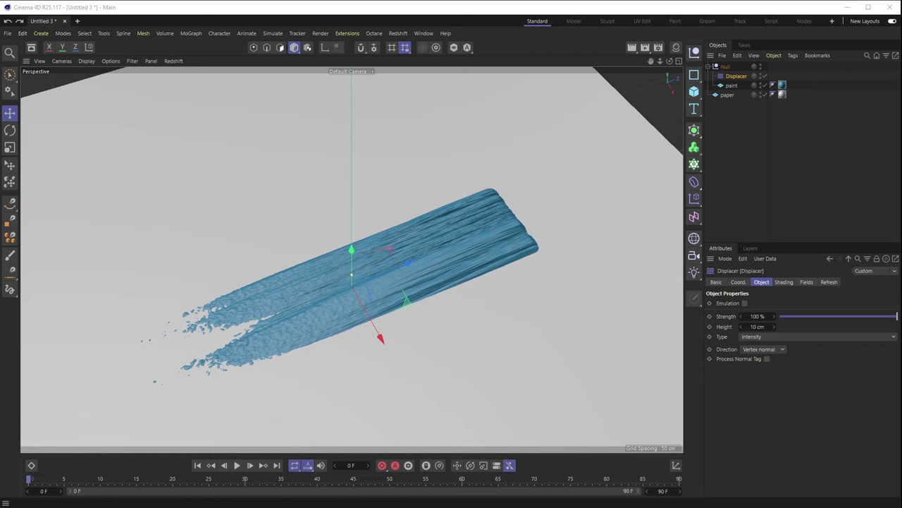
pyautogui.hotkey('alt', 'Tab')
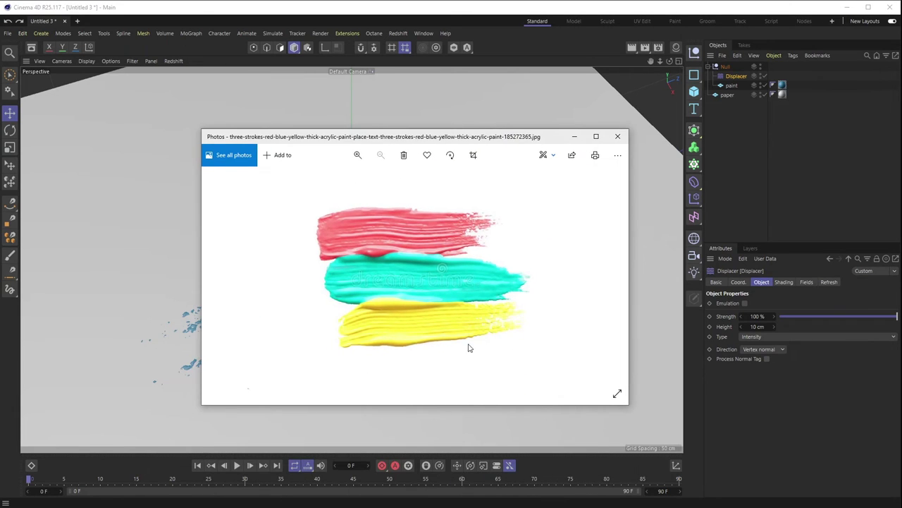
pyautogui.moveTo(322, 89)
pyautogui.keyDown('alt'); pyautogui.mouseDown()
pyautogui.moveTo(426, 237)
pyautogui.moveTo(416, 186)
pyautogui.moveTo(603, 198)
pyautogui.mouseUp(); pyautogui.keyUp('alt')
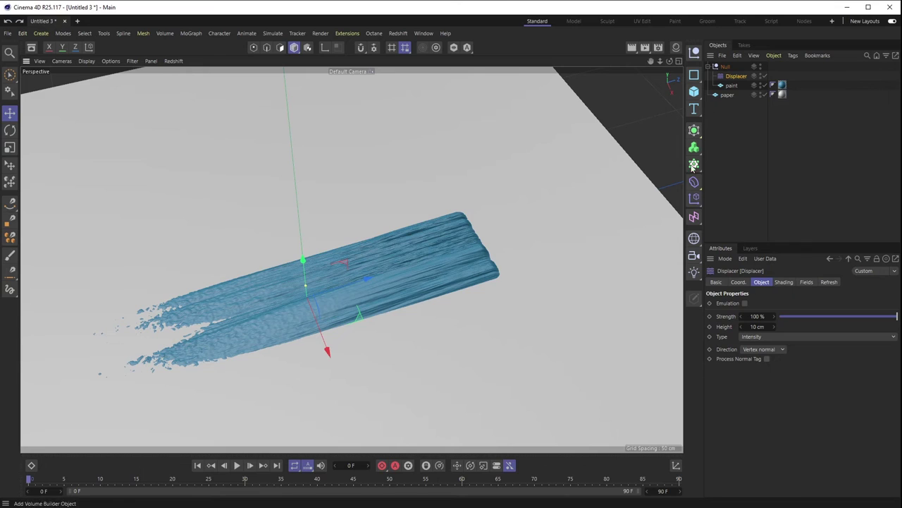
# Add a Helix spline and shrink its start and end radii until it forms a straight line
pyautogui.click(694, 74)
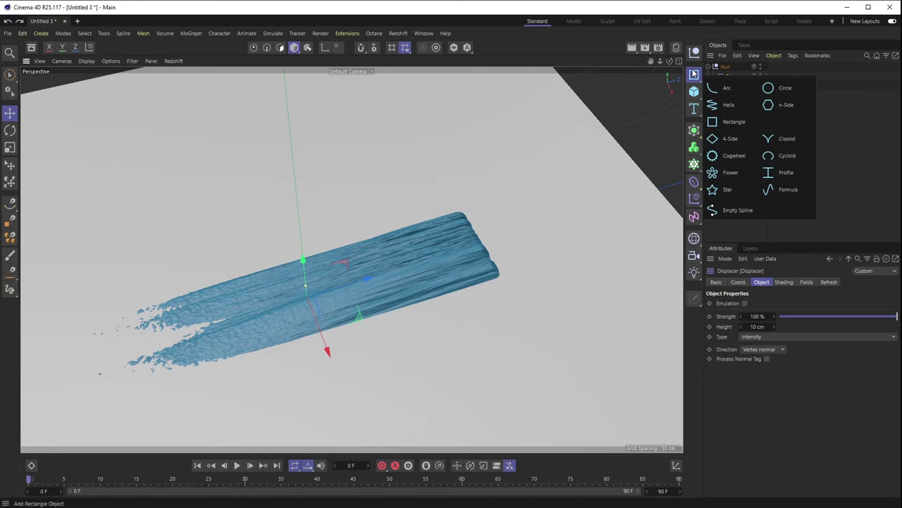
pyautogui.click(728, 104)
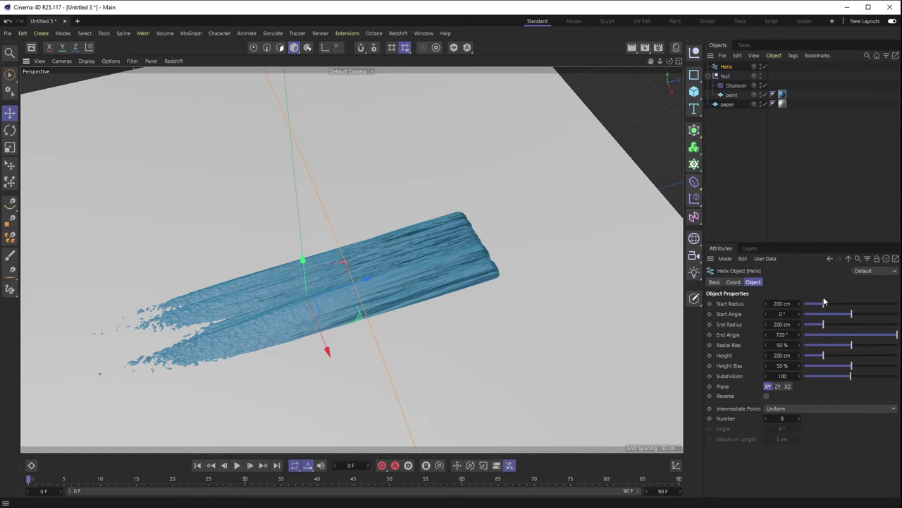
pyautogui.moveTo(811, 306); pyautogui.dragTo(805, 303)
pyautogui.moveTo(820, 325); pyautogui.dragTo(761, 339)
# Hide the paper plane in the viewport and convert the Helix to an editable spline, undoing its trial moves
pyautogui.click(760, 105)
pyautogui.moveTo(380, 266); pyautogui.dragTo(176, 322)
pyautogui.hotkey('ctrl', 'z')
pyautogui.press('c')
pyautogui.keyDown('alt'); pyautogui.moveTo(378, 298); pyautogui.dragTo(280, 300); pyautogui.keyUp('alt')
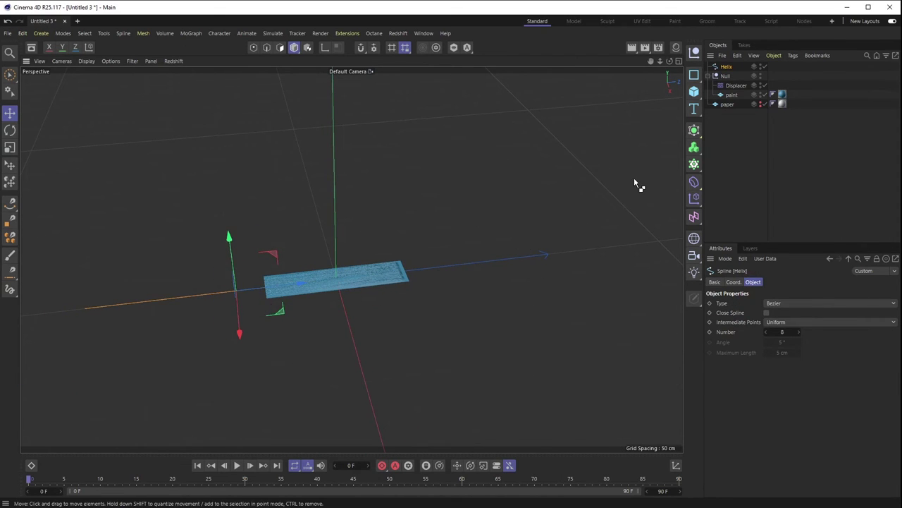
pyautogui.hotkey('ctrl', 'z')
pyautogui.keyDown('alt'); pyautogui.moveTo(389, 258); pyautogui.dragTo(366, 328); pyautogui.keyUp('alt')
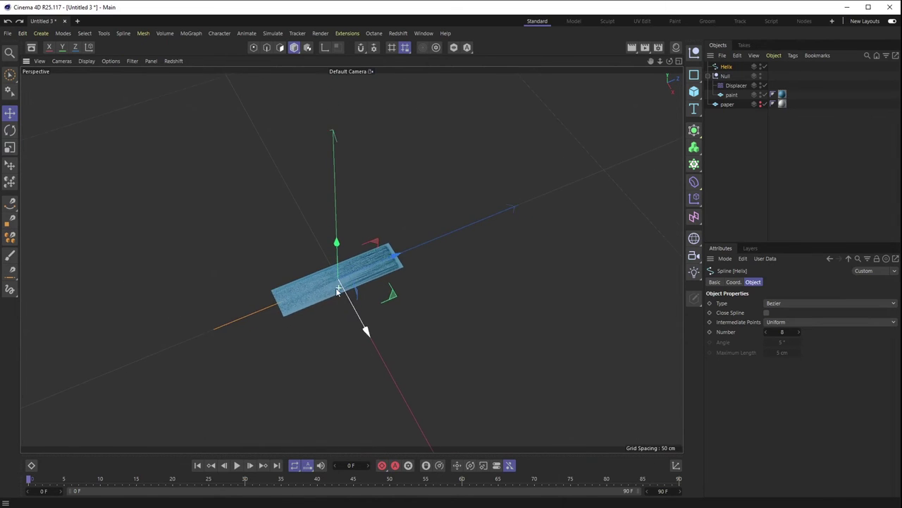
pyautogui.scroll(3, 395, 314)
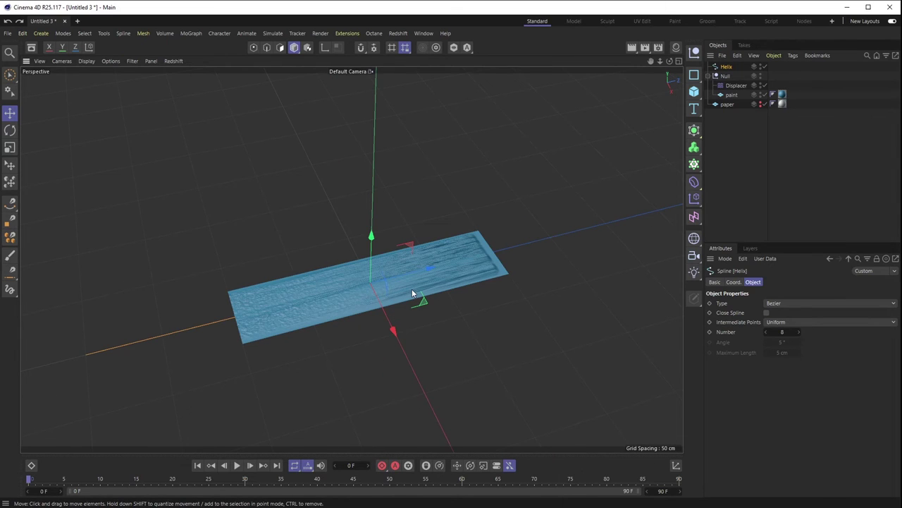
pyautogui.keyDown('alt'); pyautogui.moveTo(379, 295); pyautogui.dragTo(332, 309); pyautogui.keyUp('alt')
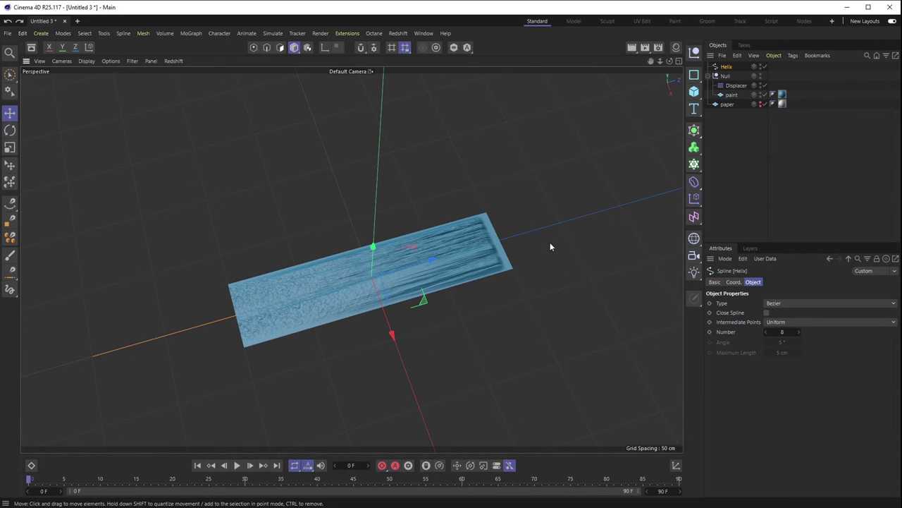
# Run Axis Center on the Helix spline to move its axis to the centre of all its points
pyautogui.click(394, 287)
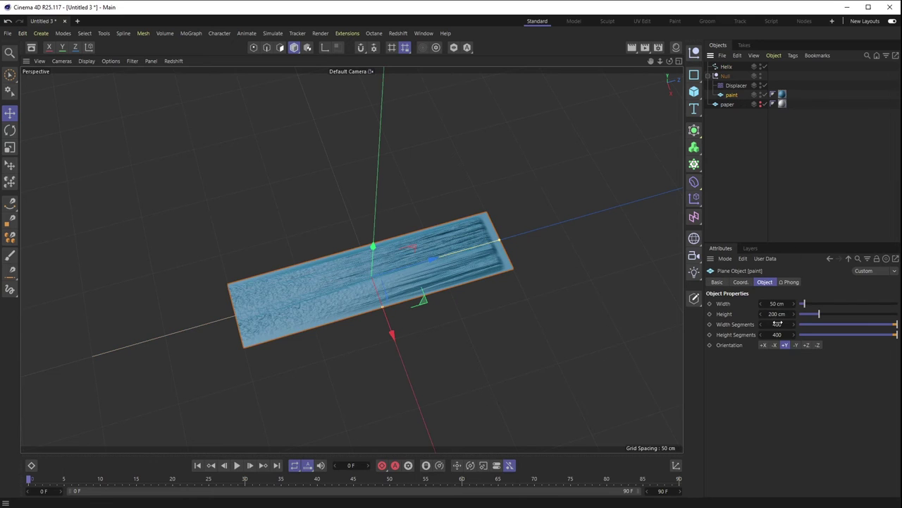
pyautogui.click(725, 68)
pyautogui.press('9')
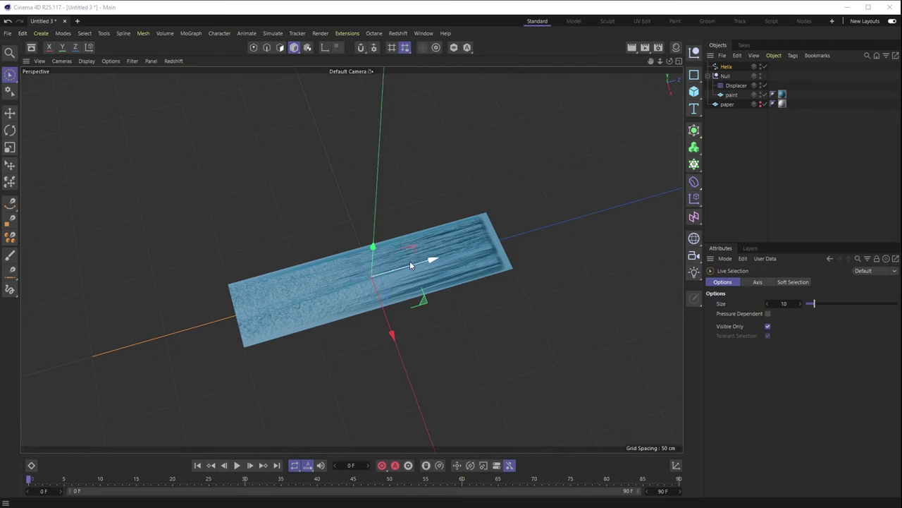
pyautogui.hotkey('shift', 'c')
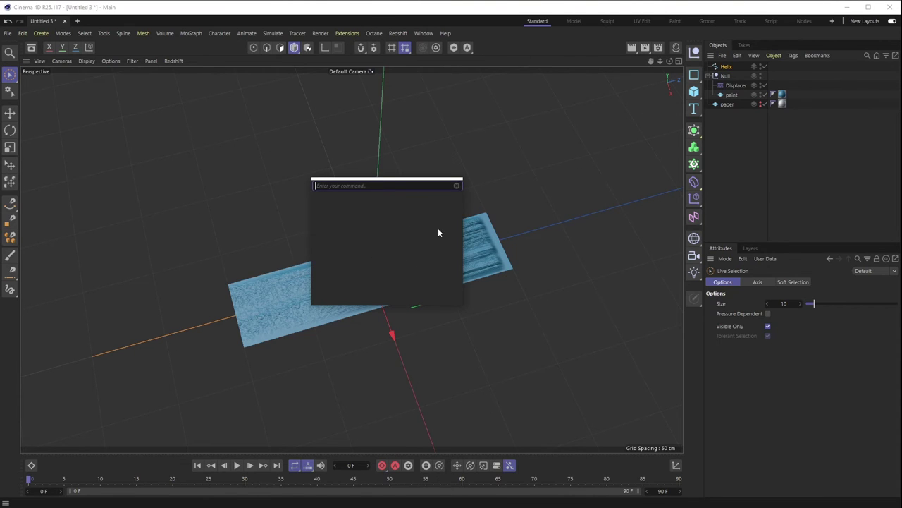
pyautogui.write('axis center')
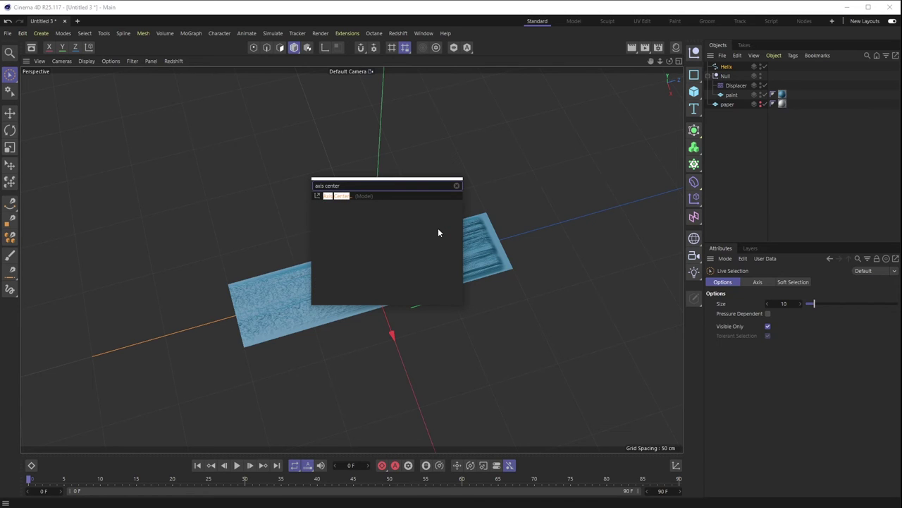
pyautogui.press('Return')
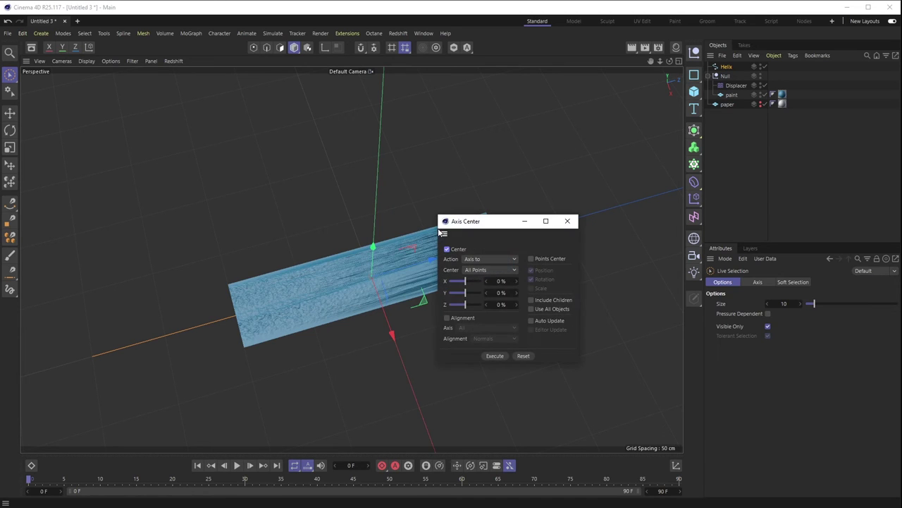
pyautogui.moveTo(504, 223); pyautogui.dragTo(604, 186)
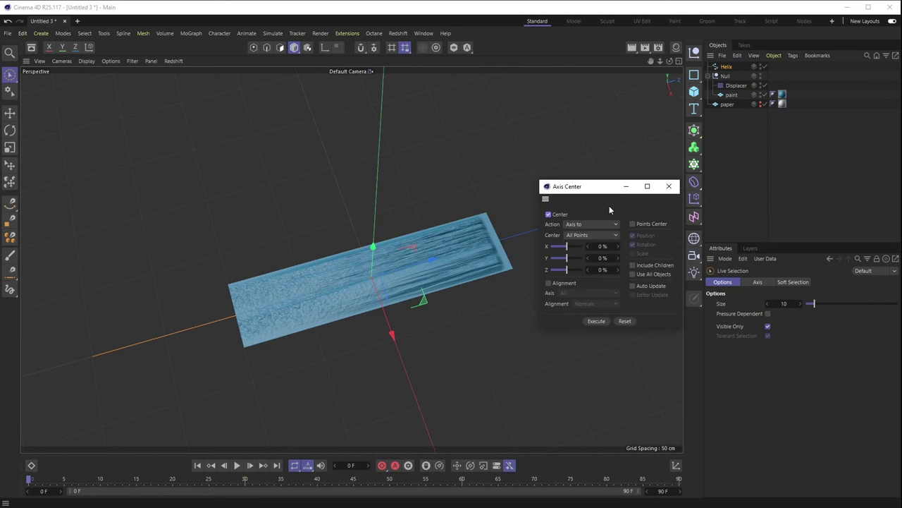
pyautogui.click(596, 320)
pyautogui.click(669, 189)
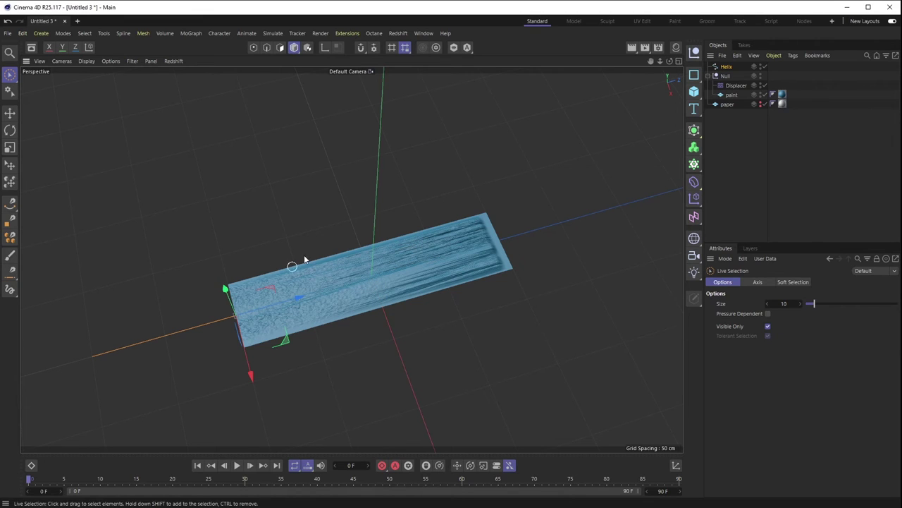
# Set the Helix spline's Z position to 0 cm so it is centred on the paint plane
pyautogui.click(733, 66)
pyautogui.click(733, 282)
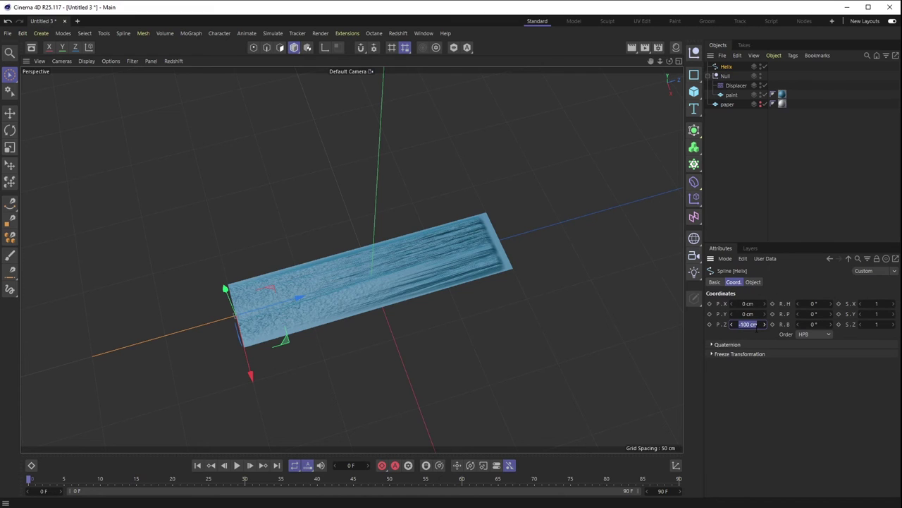
pyautogui.write('0')
pyautogui.press('Return')
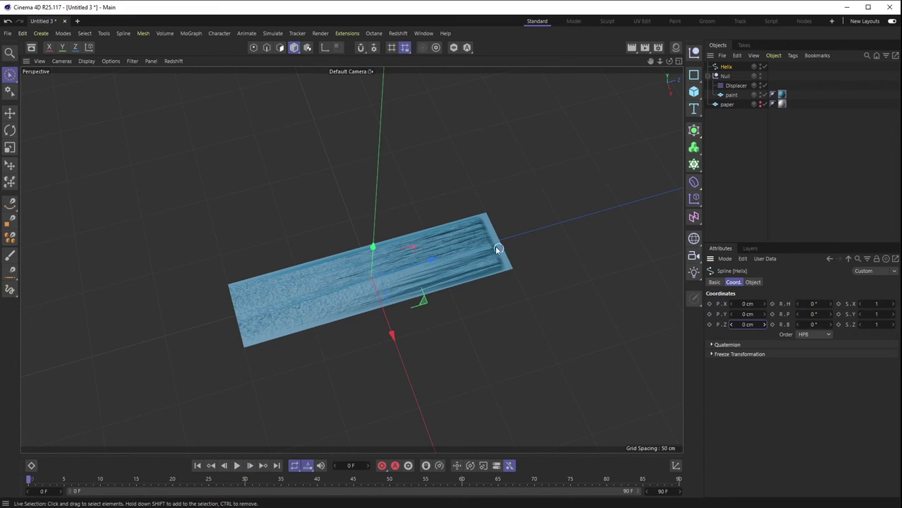
# Add a Spline Wrap deformer and place it inside the Null, between the Displacer and the paint plane
pyautogui.keyDown('alt'); pyautogui.moveTo(439, 313); pyautogui.dragTo(405, 289); pyautogui.keyUp('alt')
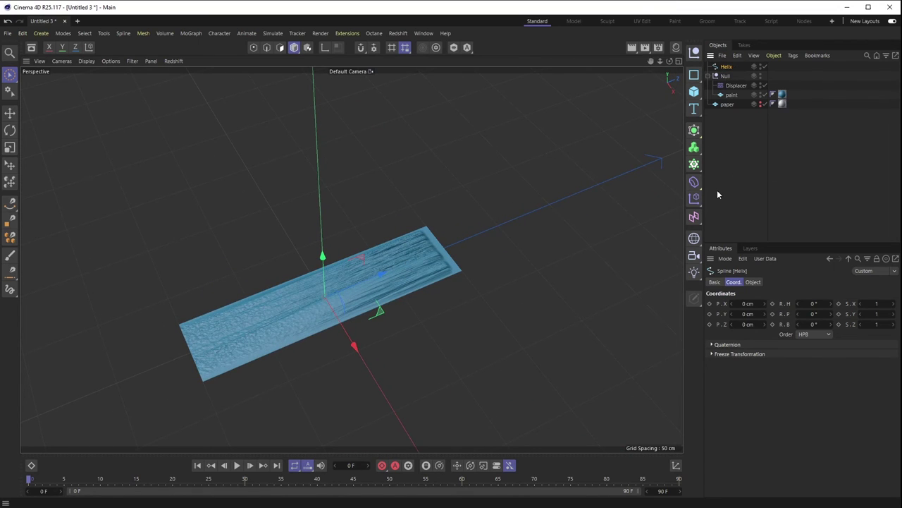
pyautogui.click(694, 183)
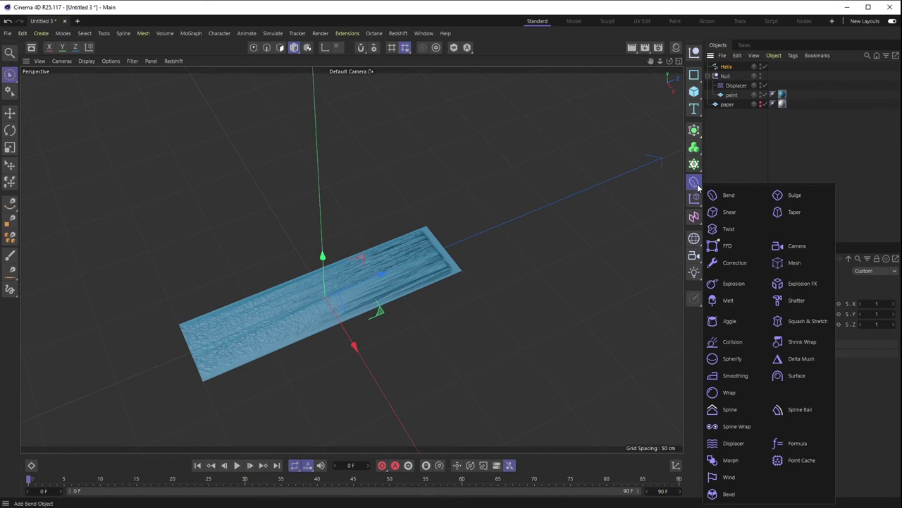
pyautogui.click(733, 426)
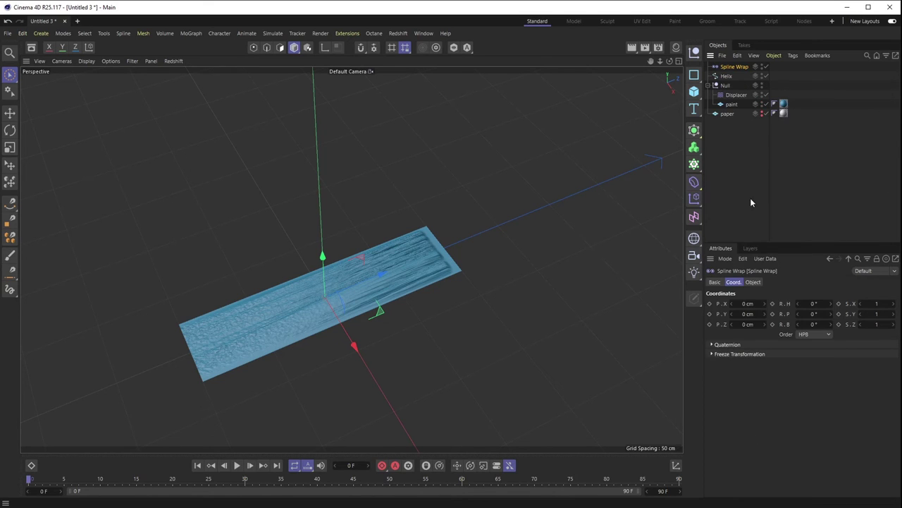
pyautogui.moveTo(739, 97)
pyautogui.mouseDown()
pyautogui.moveTo(728, 89)
pyautogui.moveTo(736, 106)
pyautogui.mouseUp()
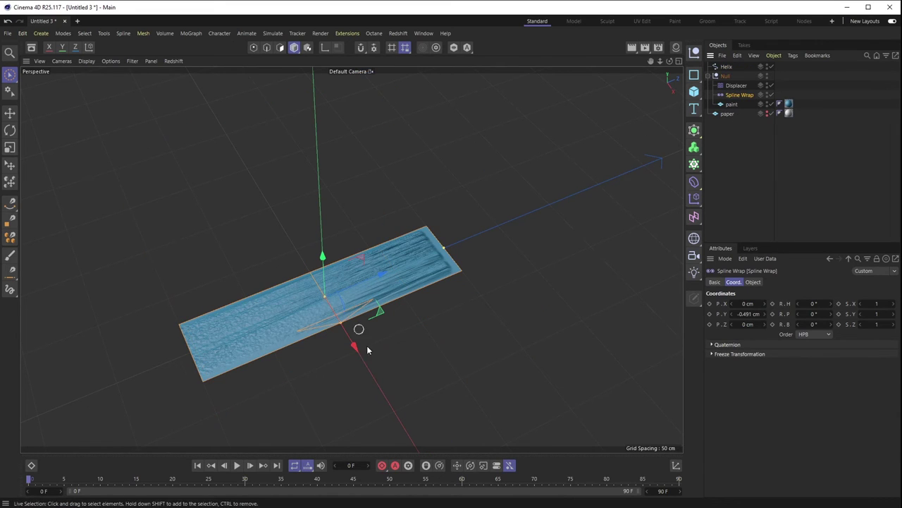
# Set the Spline Wrap's axis to -Z so it follows the length of the paint plane
pyautogui.keyDown('alt'); pyautogui.moveTo(331, 322); pyautogui.dragTo(301, 305); pyautogui.keyUp('alt')
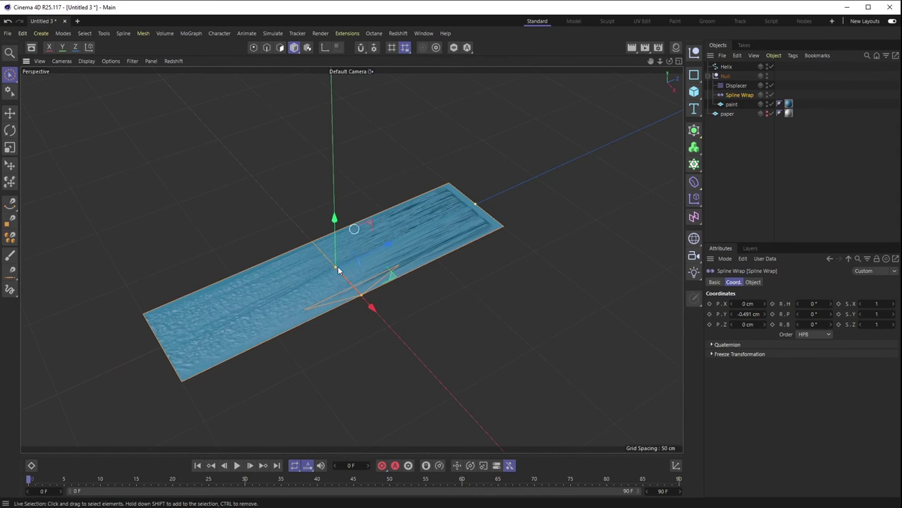
pyautogui.keyDown('alt'); pyautogui.moveTo(357, 290); pyautogui.dragTo(284, 319); pyautogui.keyUp('alt')
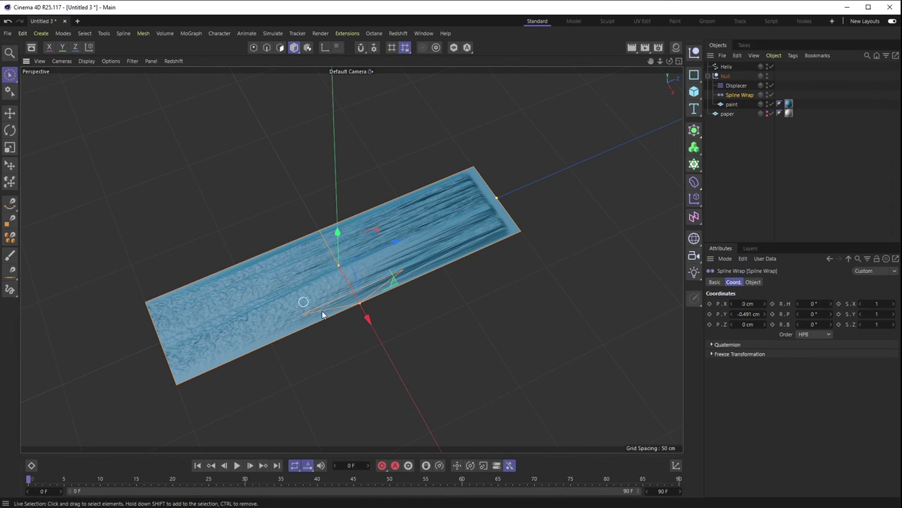
pyautogui.keyDown('alt'); pyautogui.moveTo(444, 355); pyautogui.dragTo(297, 213); pyautogui.keyUp('alt')
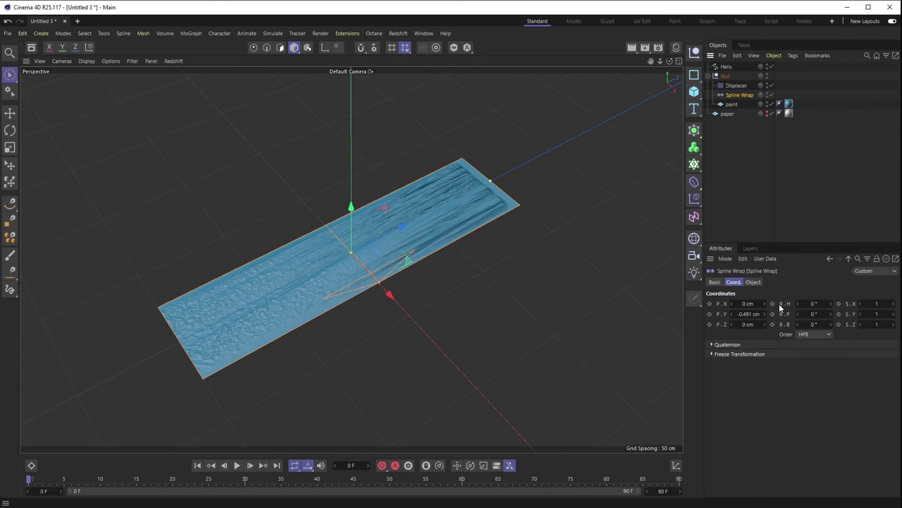
pyautogui.click(752, 283)
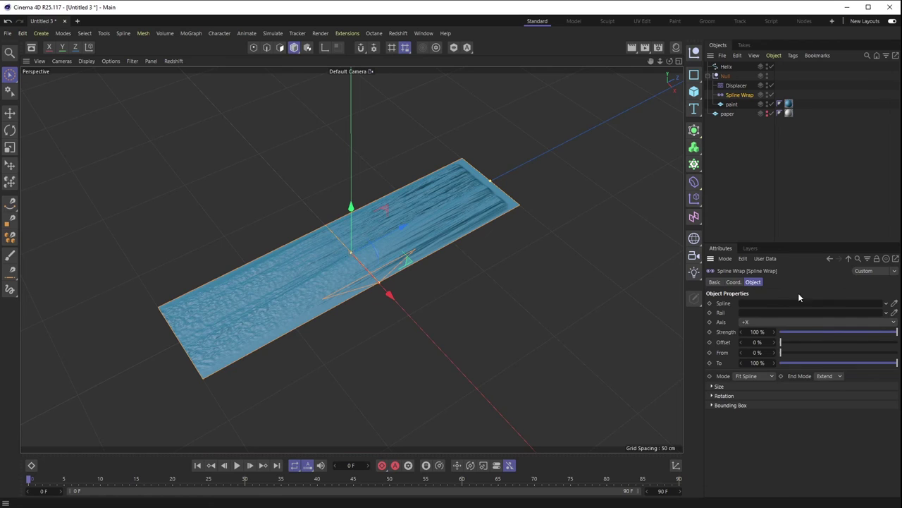
pyautogui.click(751, 322)
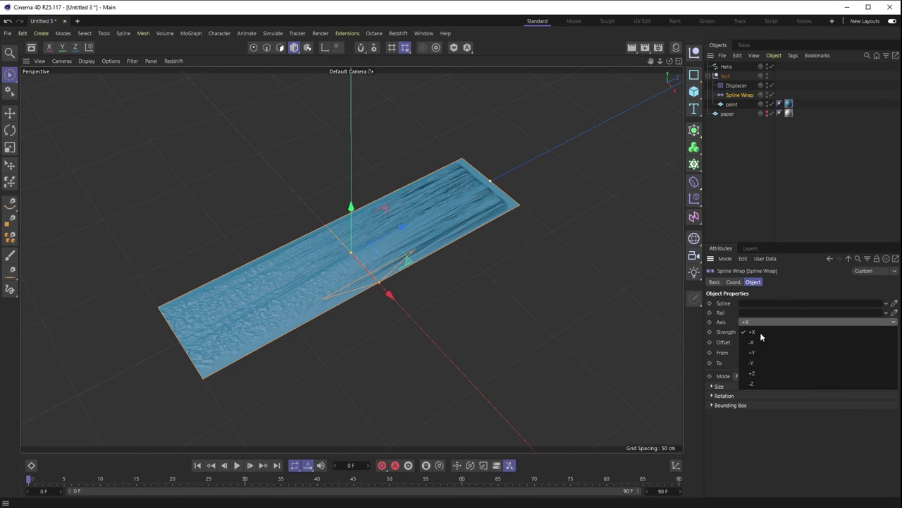
pyautogui.click(758, 383)
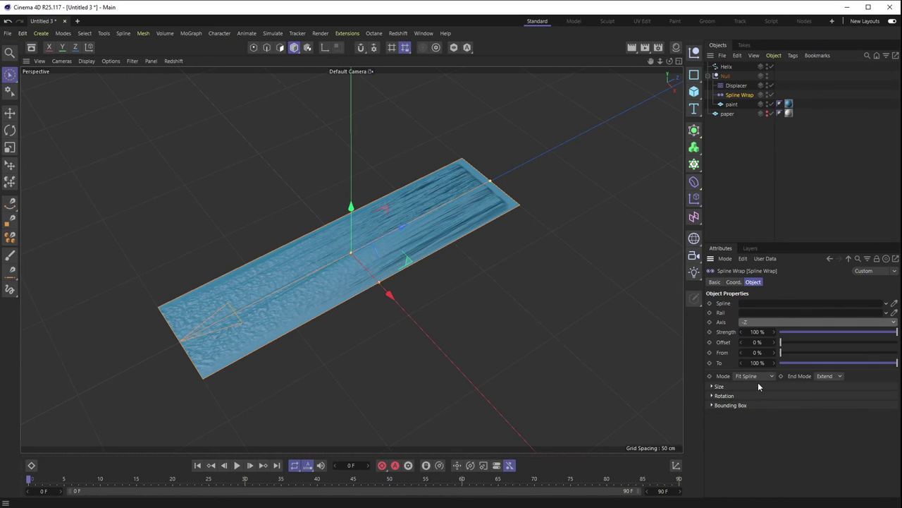
# Assign the Helix as the Spline Wrap's spline and reselect the Helix
pyautogui.keyDown('alt'); pyautogui.moveTo(458, 240); pyautogui.dragTo(512, 159); pyautogui.keyUp('alt')
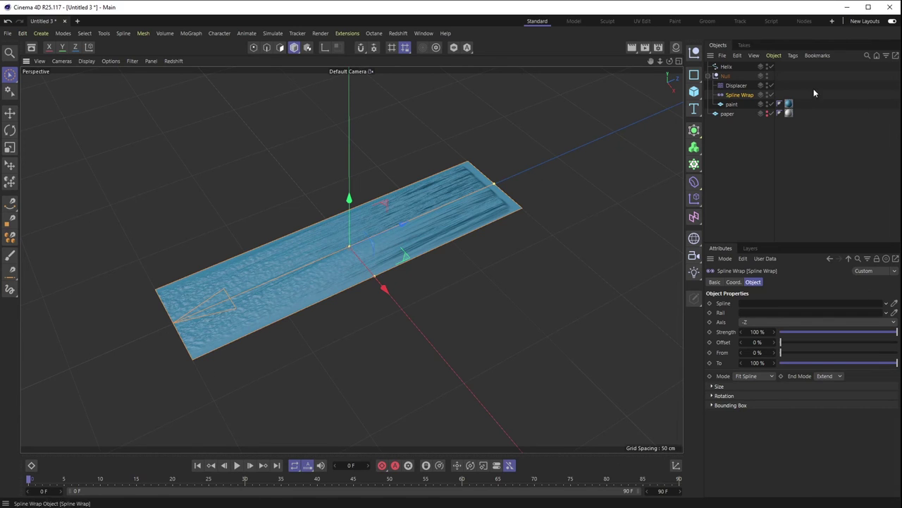
pyautogui.click(726, 66)
pyautogui.click(738, 95)
pyautogui.moveTo(781, 254); pyautogui.dragTo(756, 306)
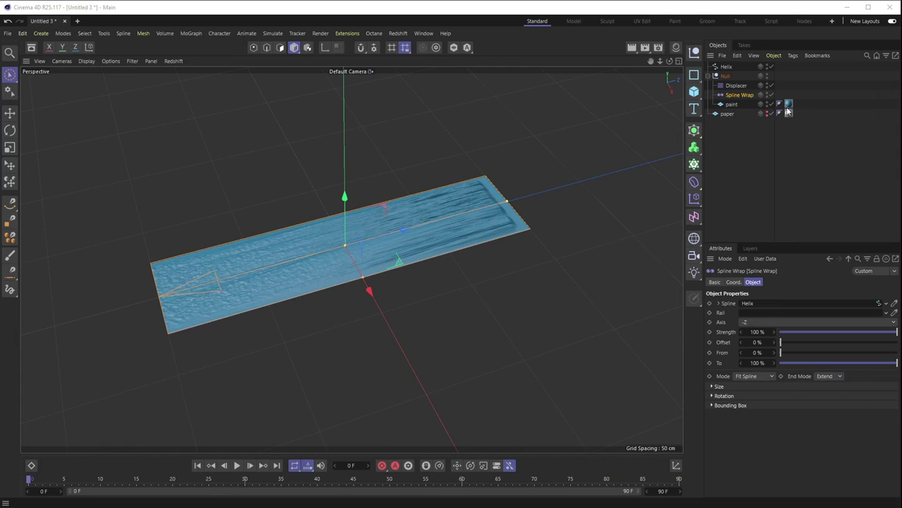
pyautogui.keyDown('ctrl'); pyautogui.click(726, 67); pyautogui.keyUp('ctrl')
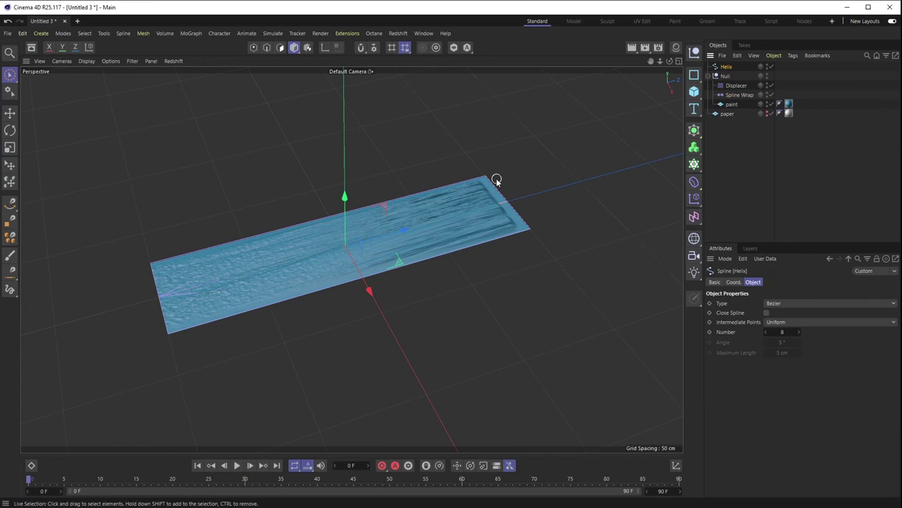
# Switch to point mode, select the Helix spline's end point at the thick end and try moving it sideways
pyautogui.keyDown('shift'); pyautogui.click(513, 212); pyautogui.keyUp('shift')
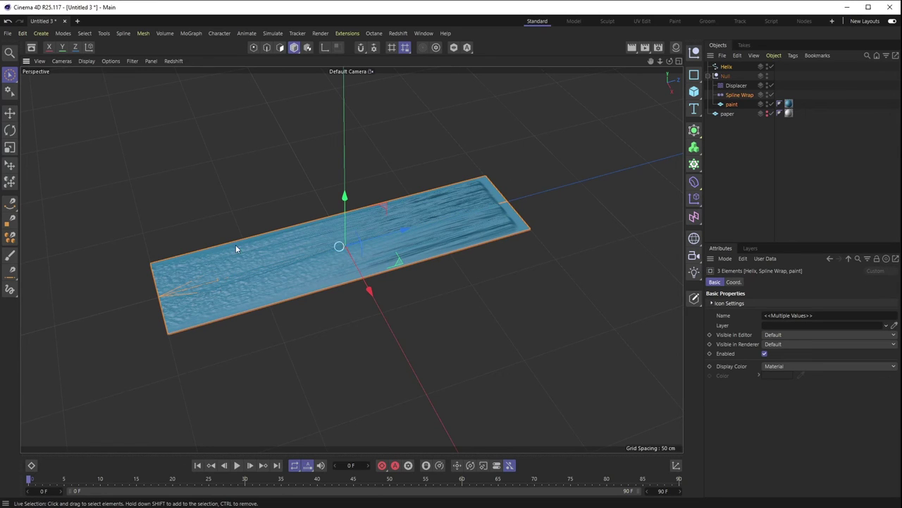
pyautogui.click(254, 47)
pyautogui.click(503, 212)
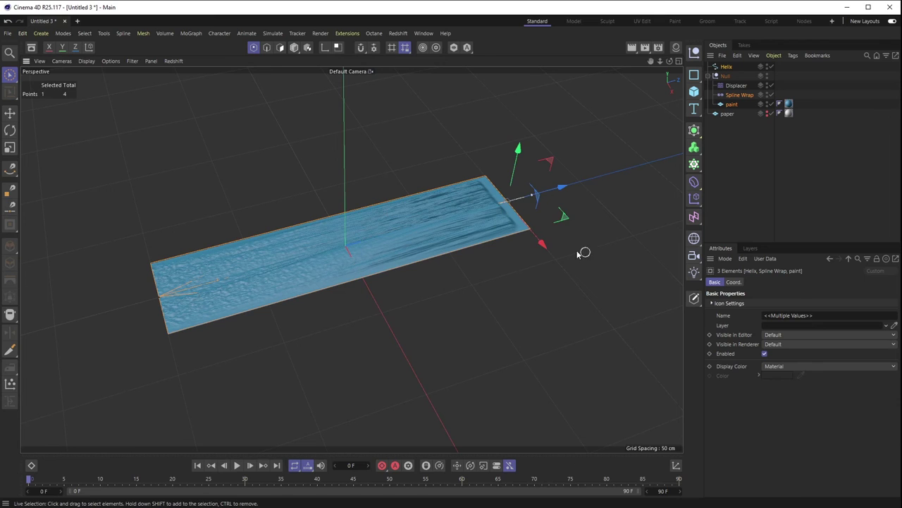
pyautogui.moveTo(540, 244)
pyautogui.mouseDown()
pyautogui.moveTo(620, 374)
pyautogui.moveTo(573, 292)
pyautogui.moveTo(439, 120)
pyautogui.mouseUp()
pyautogui.moveTo(470, 153)
pyautogui.mouseDown()
pyautogui.moveTo(586, 298)
pyautogui.moveTo(447, 131)
pyautogui.moveTo(557, 264)
pyautogui.moveTo(528, 236)
pyautogui.moveTo(535, 225)
pyautogui.mouseUp()
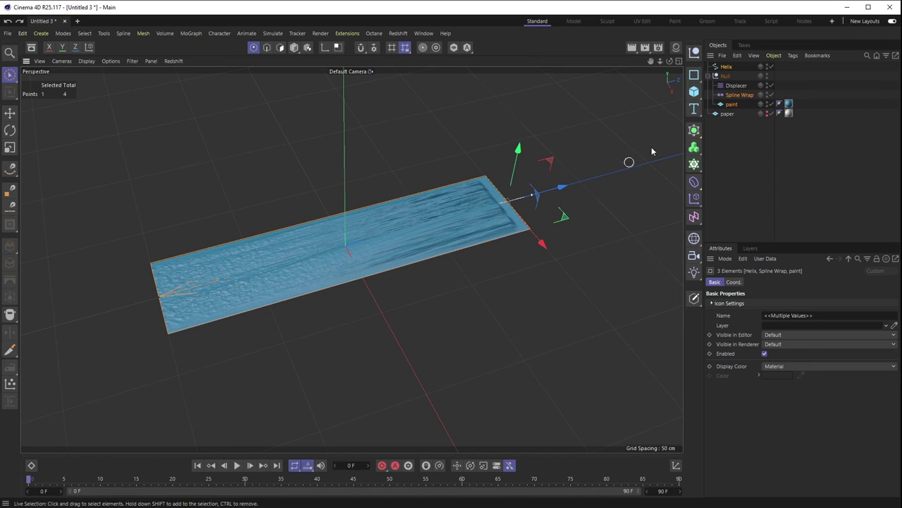
# Select the Helix alone, hide the Null, set the spline's intermediate points number to 15, and show the Null again
pyautogui.click(730, 67)
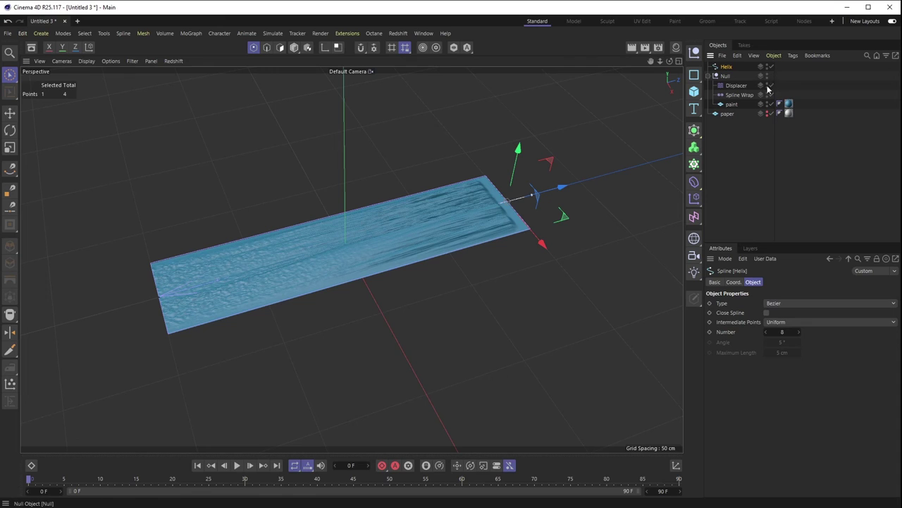
pyautogui.click(769, 74)
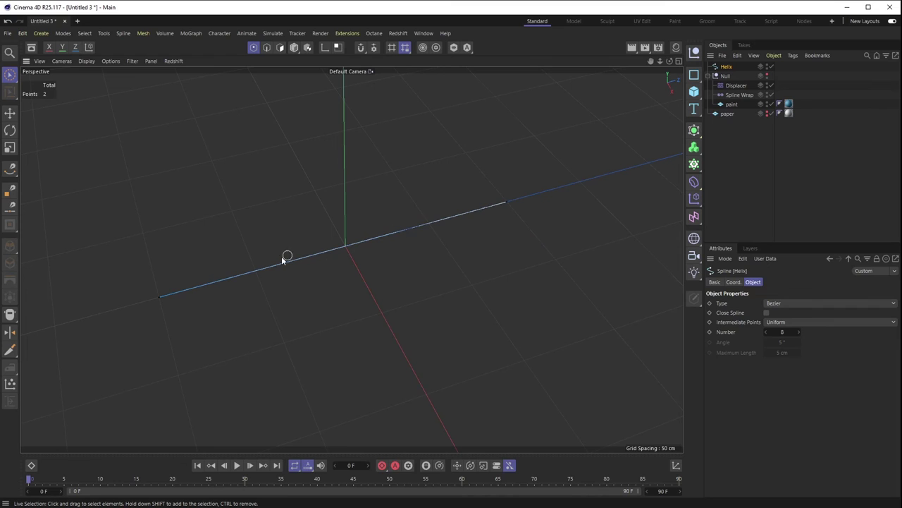
pyautogui.click(799, 332)
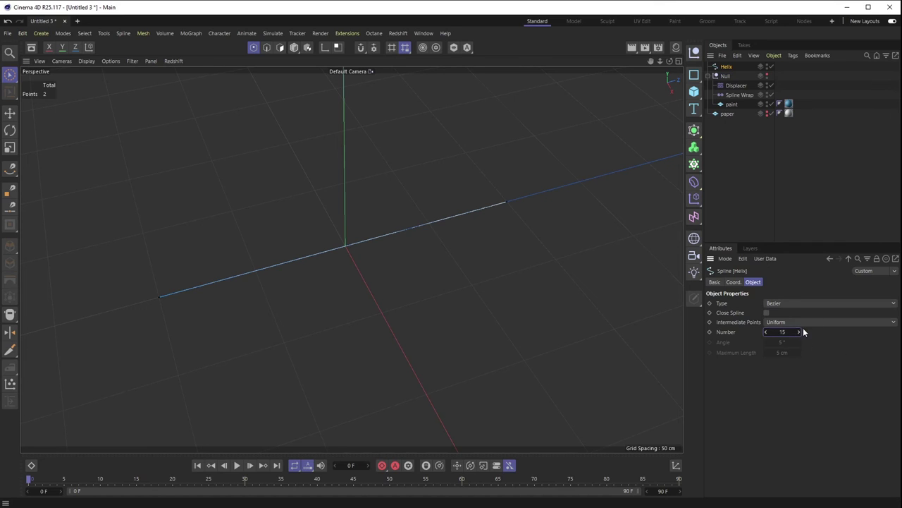
pyautogui.click(767, 76)
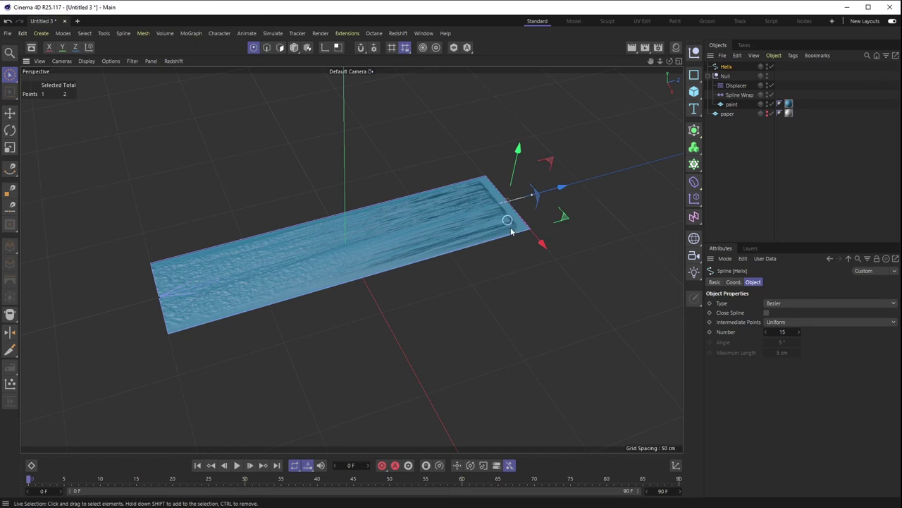
# Try moving the selected spline end point sideways, and undo the move
pyautogui.moveTo(528, 233)
pyautogui.mouseDown()
pyautogui.moveTo(588, 298)
pyautogui.moveTo(457, 156)
pyautogui.moveTo(564, 302)
pyautogui.moveTo(598, 324)
pyautogui.moveTo(503, 200)
pyautogui.moveTo(622, 341)
pyautogui.moveTo(471, 180)
pyautogui.moveTo(467, 153)
pyautogui.moveTo(541, 278)
pyautogui.moveTo(513, 212)
pyautogui.moveTo(483, 186)
pyautogui.moveTo(534, 239)
pyautogui.mouseUp()
pyautogui.hotkey('ctrl', 'z')
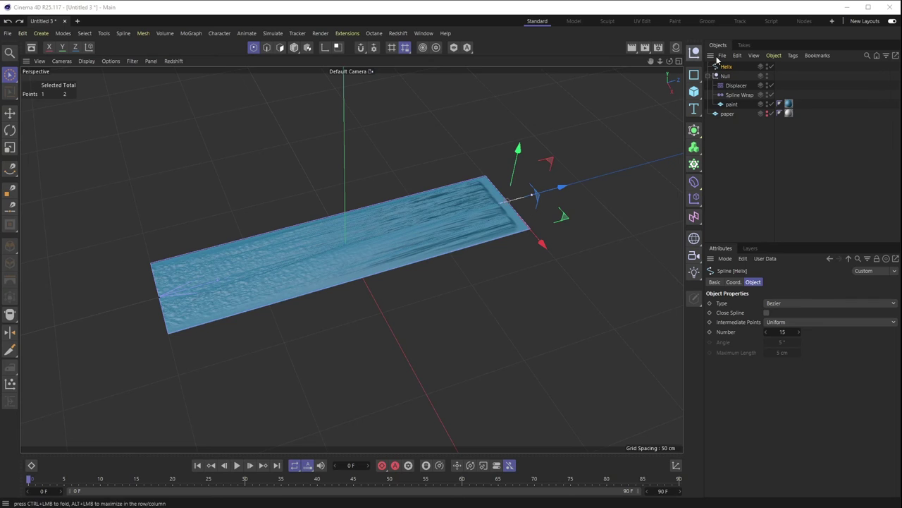
pyautogui.keyDown('alt'); pyautogui.moveTo(497, 260); pyautogui.dragTo(540, 266); pyautogui.keyUp('alt')
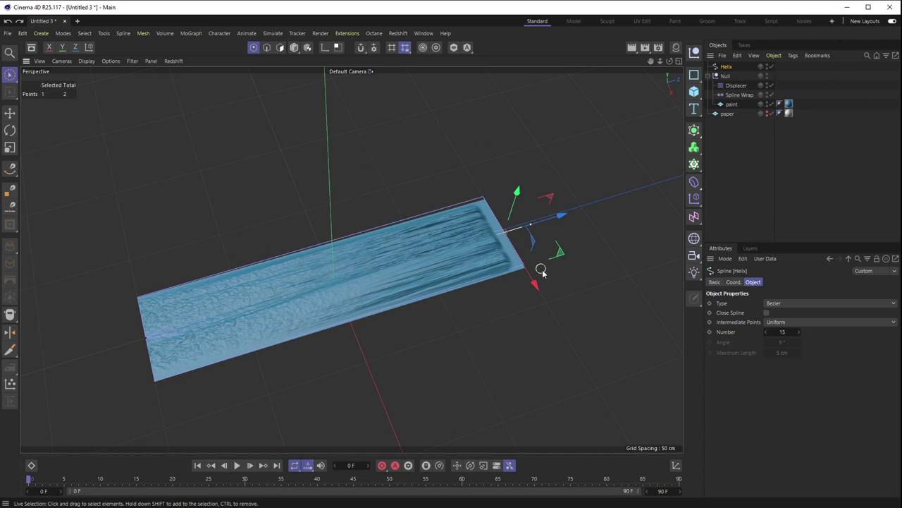
# Move the Spline Wrap above the Displacer inside the Null and test the order by moving the Helix's end point
pyautogui.click(738, 86)
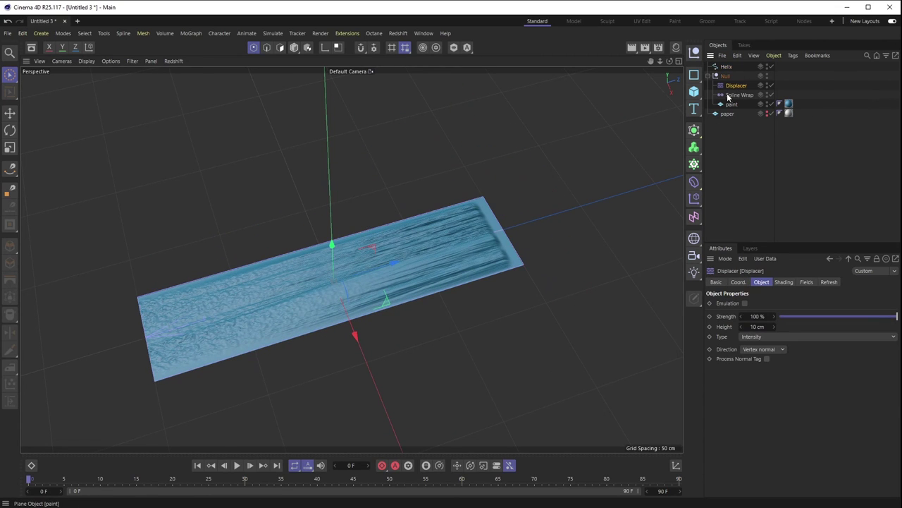
pyautogui.click(733, 95)
pyautogui.moveTo(737, 94); pyautogui.dragTo(733, 84)
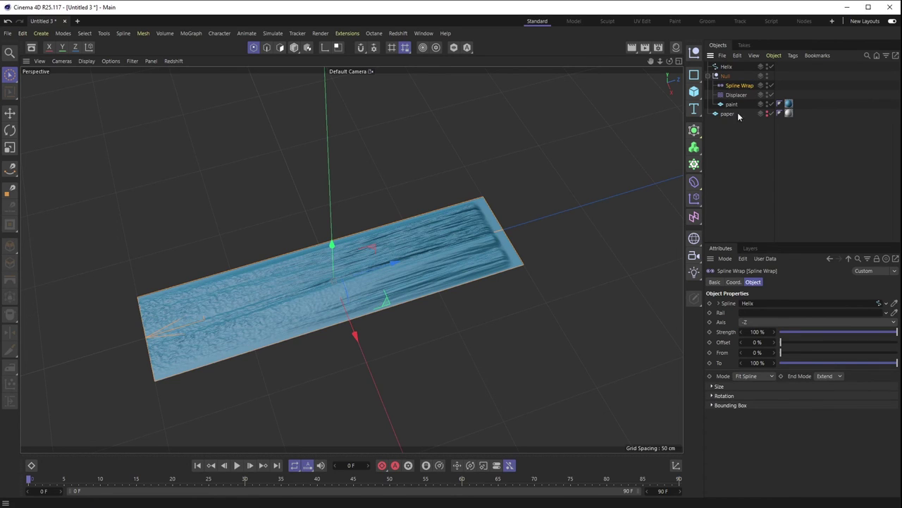
pyautogui.click(725, 66)
pyautogui.moveTo(534, 283); pyautogui.dragTo(544, 227)
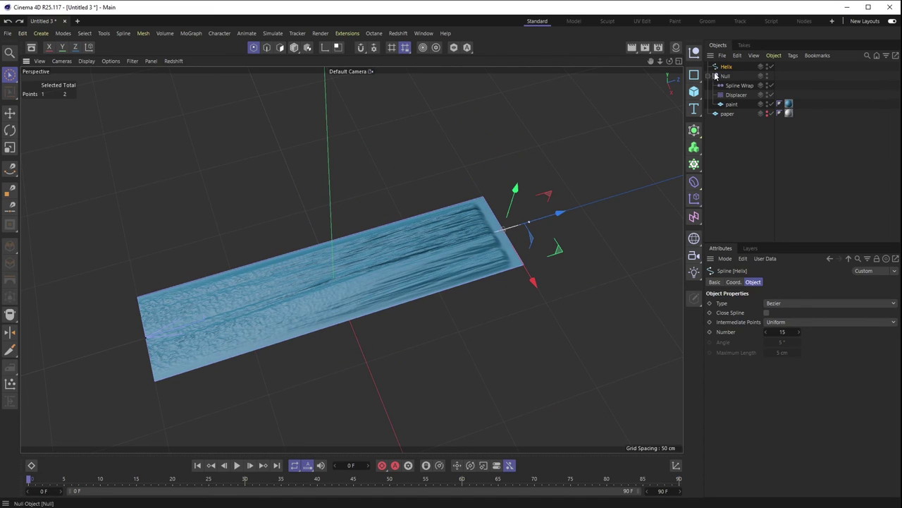
# Move the Displacer back above the Spline Wrap inside the Null and reselect the Helix
pyautogui.click(734, 95)
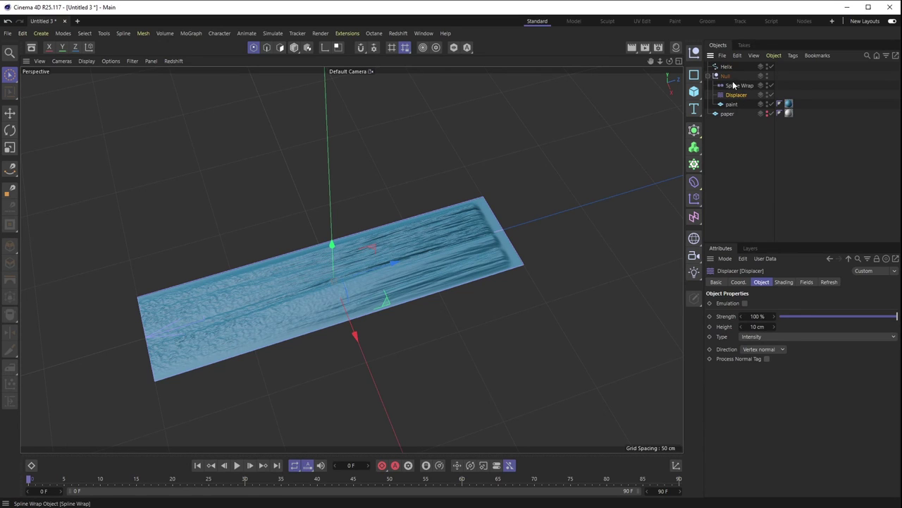
pyautogui.moveTo(734, 94); pyautogui.dragTo(736, 84)
pyautogui.click(726, 67)
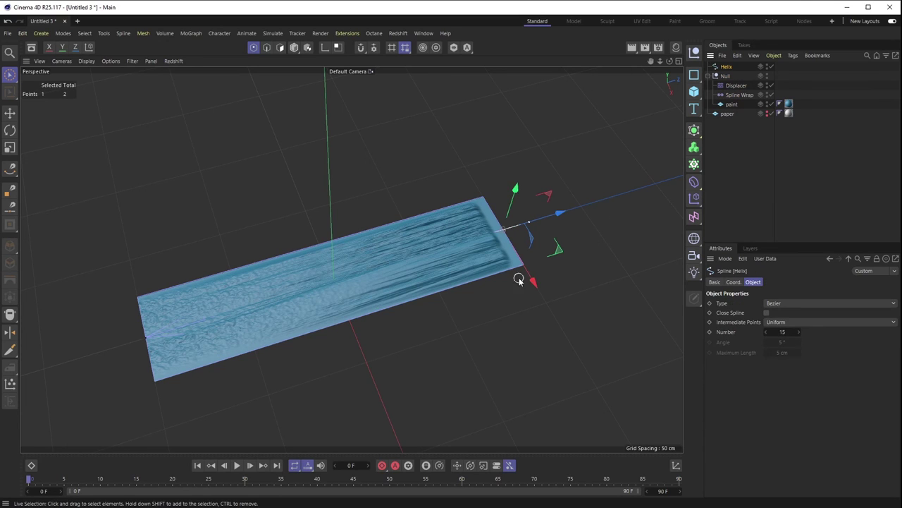
# Move the spline's thick-end point sideways and rotate its tangent by about 27.5° to bend the stroke
pyautogui.moveTo(532, 280); pyautogui.dragTo(607, 215)
pyautogui.press('r')
pyautogui.press('t')
pyautogui.press('r')
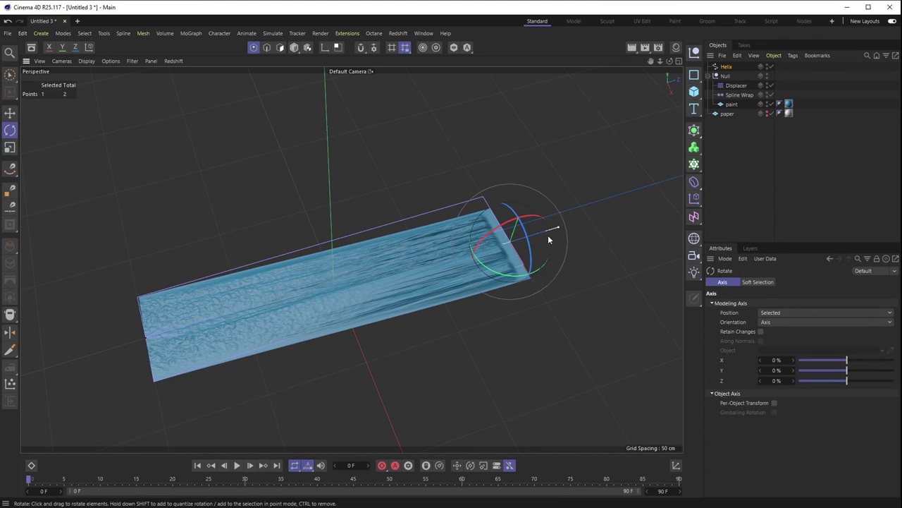
pyautogui.keyDown('alt'); pyautogui.moveTo(498, 185); pyautogui.dragTo(492, 235); pyautogui.keyUp('alt')
pyautogui.scroll(3, 492, 235)
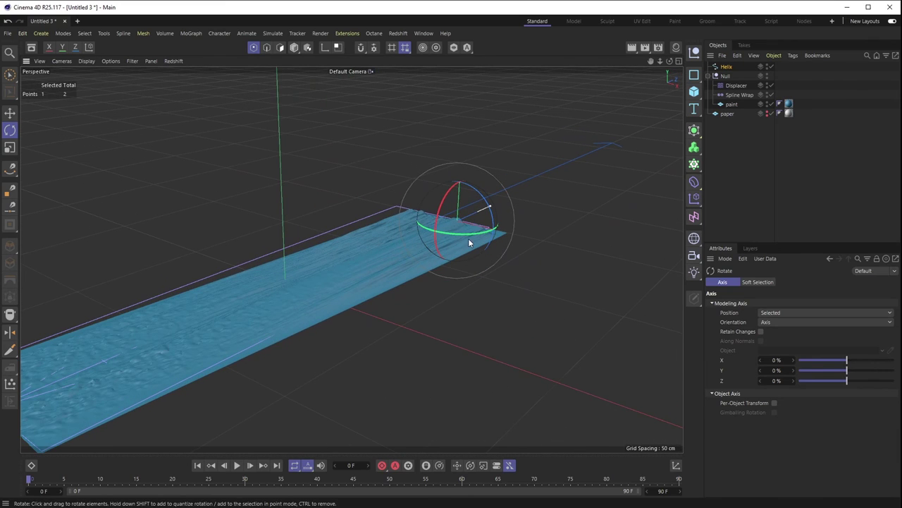
pyautogui.moveTo(476, 244); pyautogui.dragTo(496, 243)
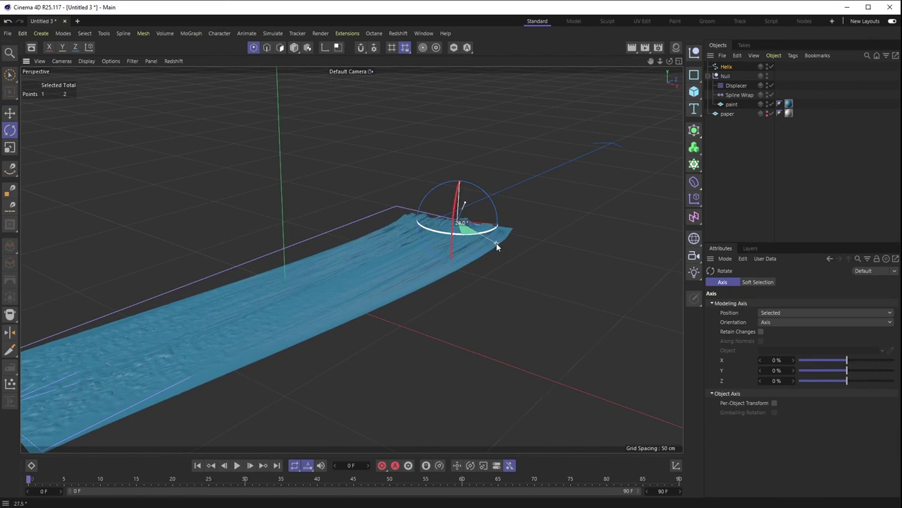
# Lengthen the thick-end point's tangent by scaling it, and rotate the point further to strengthen the bend
pyautogui.keyDown('alt'); pyautogui.moveTo(495, 206); pyautogui.dragTo(460, 275); pyautogui.keyUp('alt')
pyautogui.press('t')
pyautogui.moveTo(537, 285); pyautogui.dragTo(541, 267)
pyautogui.press('r')
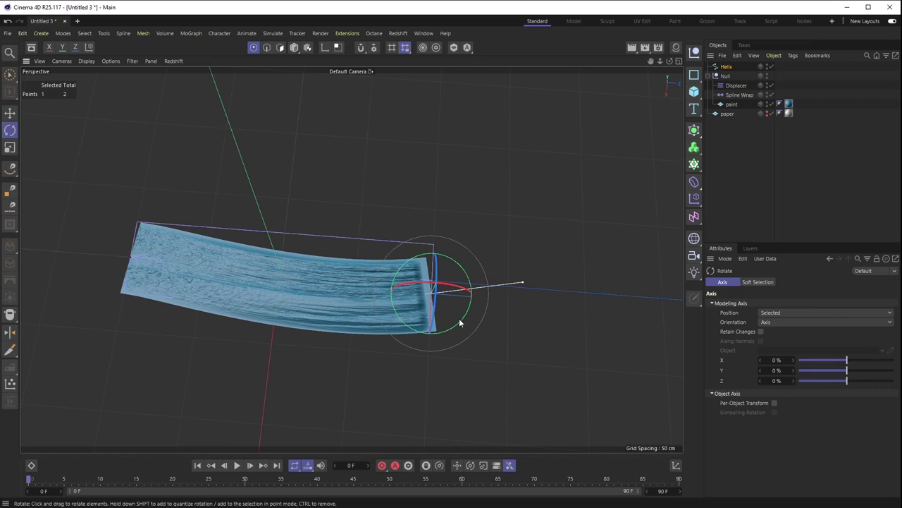
pyautogui.moveTo(463, 317); pyautogui.dragTo(462, 316)
# Select the spline point at the opposite end and scale up its tangent to give the stroke an S-curve
pyautogui.press('9')
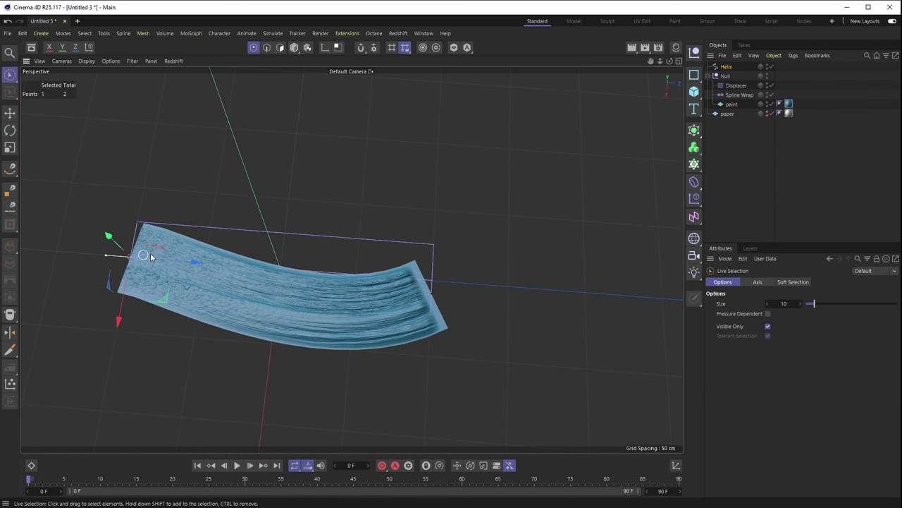
pyautogui.press('r')
pyautogui.press('t')
pyautogui.moveTo(167, 268); pyautogui.dragTo(374, 275)
pyautogui.keyDown('alt'); pyautogui.moveTo(238, 275); pyautogui.dragTo(162, 174); pyautogui.keyUp('alt')
pyautogui.keyDown('alt'); pyautogui.moveTo(242, 239); pyautogui.dragTo(361, 323); pyautogui.keyUp('alt')
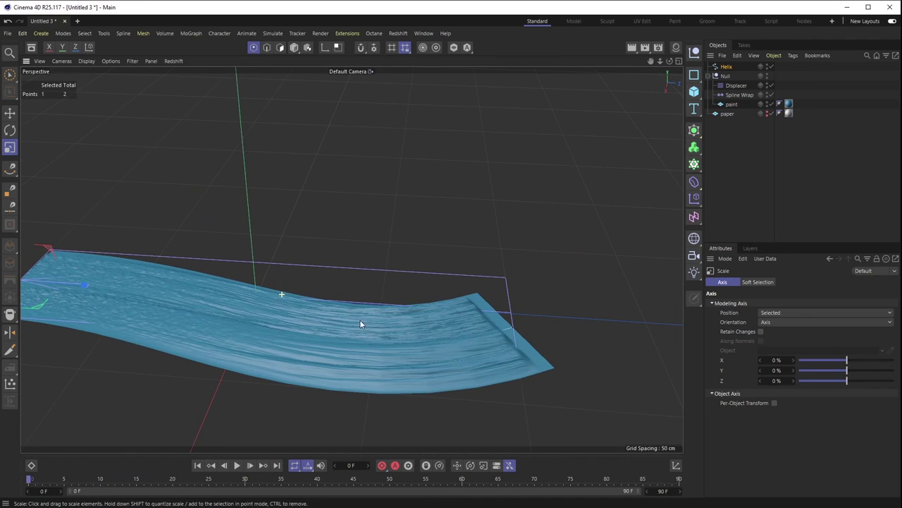
pyautogui.keyDown('alt'); pyautogui.moveTo(173, 355); pyautogui.dragTo(226, 254); pyautogui.keyUp('alt')
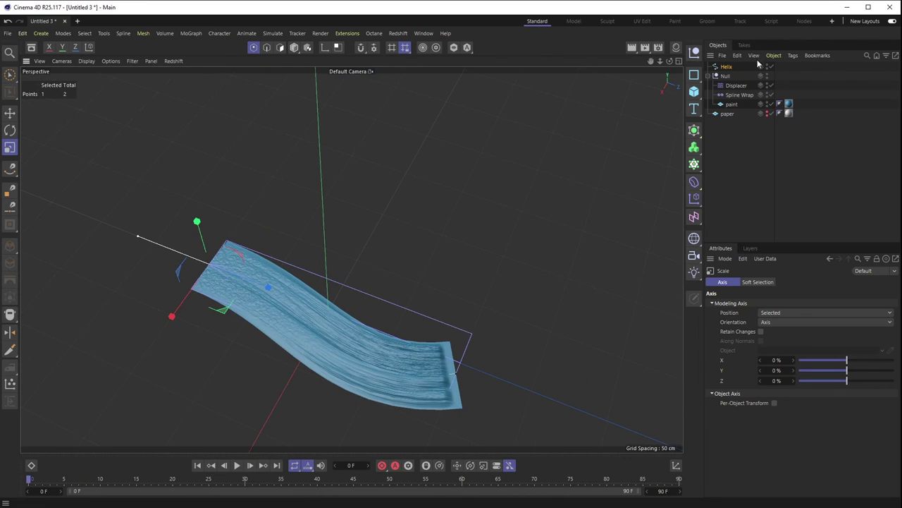
# Make the paper plane visible again and frame the whole curved stroke on it
pyautogui.click(767, 112)
pyautogui.moveTo(493, 310)
pyautogui.keyDown('alt'); pyautogui.mouseDown()
pyautogui.moveTo(358, 358)
pyautogui.moveTo(413, 354)
pyautogui.moveTo(447, 256)
pyautogui.moveTo(416, 273)
pyautogui.moveTo(420, 308)
pyautogui.moveTo(402, 294)
pyautogui.moveTo(420, 284)
pyautogui.mouseUp(); pyautogui.keyUp('alt')
pyautogui.scroll(2, 419, 279)
pyautogui.scroll(-6, 433, 288)
pyautogui.scroll(2, 477, 323)
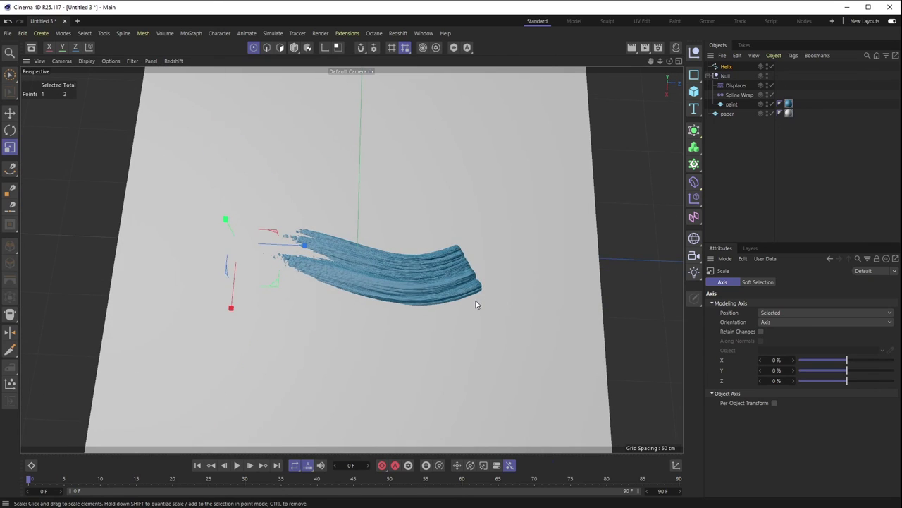
pyautogui.keyDown('alt'); pyautogui.moveTo(477, 307); pyautogui.dragTo(463, 258, button='middle'); pyautogui.keyUp('alt')
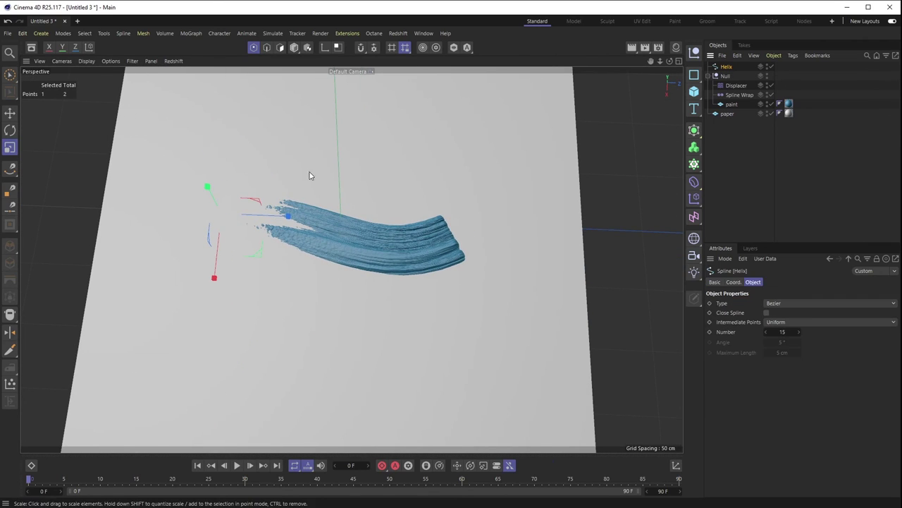
# Rotate the feathered-end spline point by about 20°, scale its tangent and nudge its position to refine the curve
pyautogui.keyDown('alt'); pyautogui.moveTo(317, 165); pyautogui.dragTo(236, 365); pyautogui.keyUp('alt')
pyautogui.press('r')
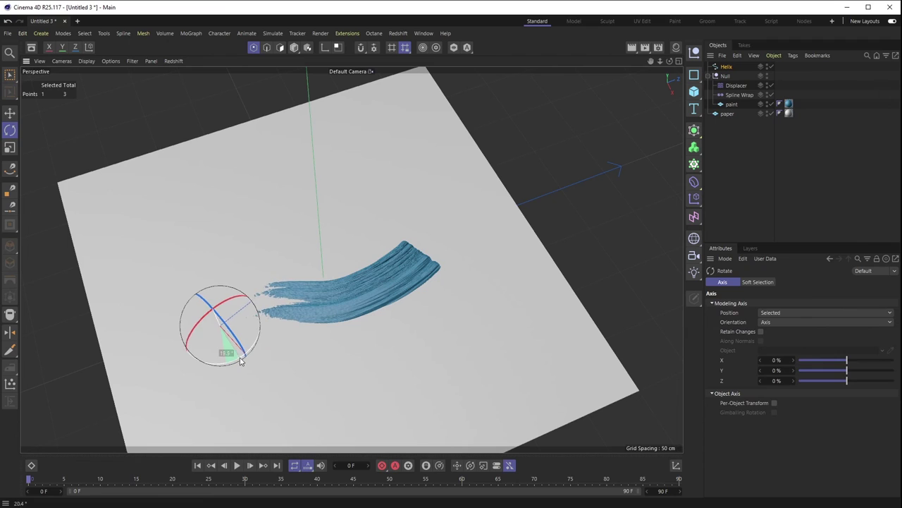
pyautogui.press('t')
pyautogui.moveTo(266, 302)
pyautogui.mouseDown()
pyautogui.moveTo(343, 274)
pyautogui.moveTo(321, 285)
pyautogui.mouseUp()
pyautogui.press('e')
pyautogui.moveTo(239, 381)
pyautogui.mouseDown()
pyautogui.moveTo(251, 392)
pyautogui.moveTo(243, 388)
pyautogui.mouseUp()
# Select the spline's middle point, then the Spline Wrap, and examine the curved stroke up close
pyautogui.press('0')
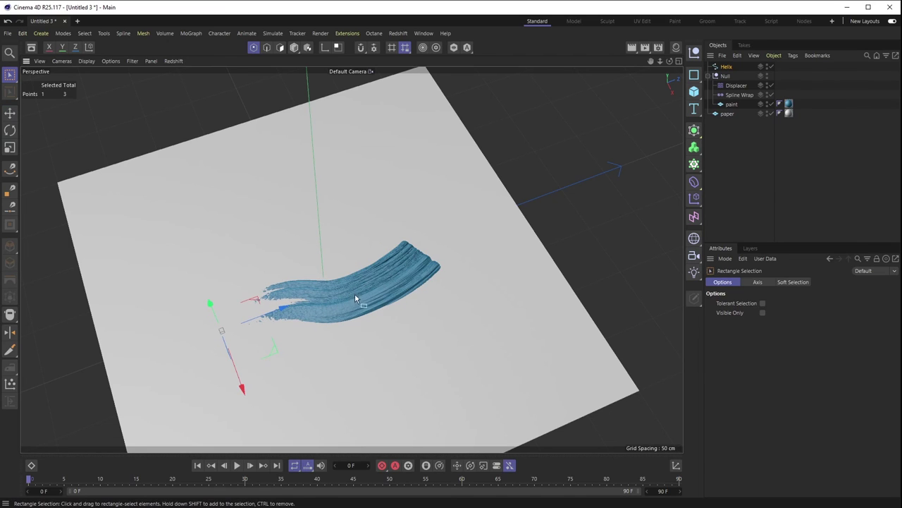
pyautogui.moveTo(321, 279)
pyautogui.mouseDown()
pyautogui.moveTo(375, 328)
pyautogui.moveTo(409, 285)
pyautogui.moveTo(380, 350)
pyautogui.mouseUp()
pyautogui.moveTo(380, 350)
pyautogui.keyDown('alt'); pyautogui.mouseDown()
pyautogui.moveTo(395, 338)
pyautogui.moveTo(360, 315)
pyautogui.moveTo(396, 284)
pyautogui.moveTo(379, 275)
pyautogui.moveTo(486, 250)
pyautogui.moveTo(346, 302)
pyautogui.mouseUp(); pyautogui.keyUp('alt')
pyautogui.scroll(3, 360, 315)
pyautogui.moveTo(320, 356)
pyautogui.keyDown('alt'); pyautogui.mouseDown()
pyautogui.moveTo(425, 288)
pyautogui.moveTo(406, 264)
pyautogui.mouseUp(); pyautogui.keyUp('alt')
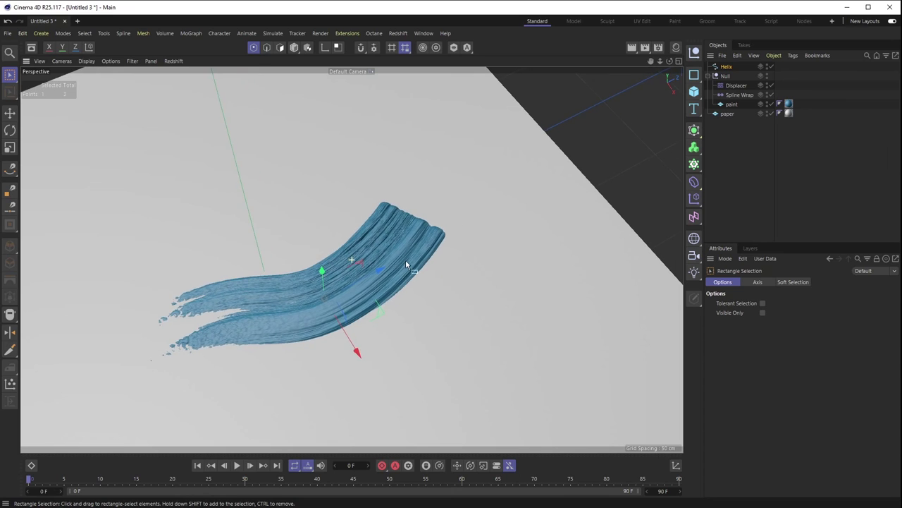
pyautogui.click(738, 96)
pyautogui.keyDown('alt'); pyautogui.moveTo(396, 311); pyautogui.dragTo(366, 335); pyautogui.keyUp('alt')
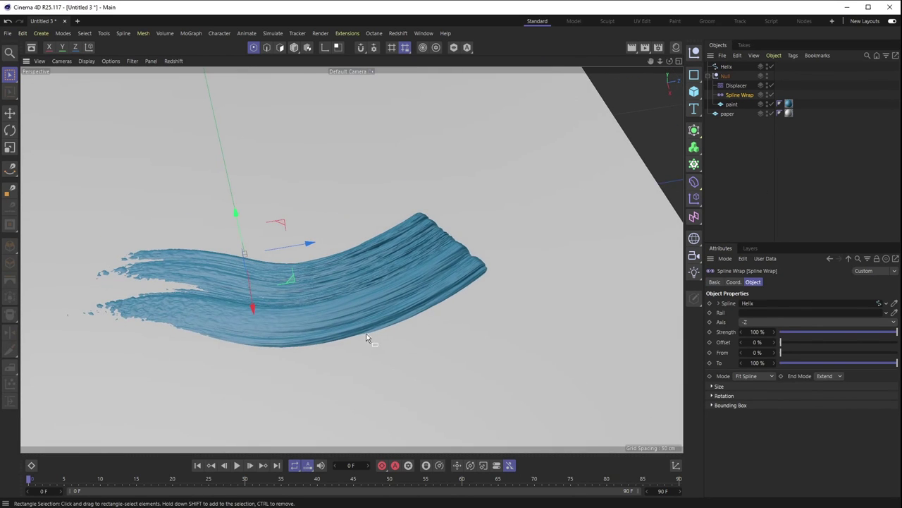
# Move the paper plane along its Y axis to vary how much of the stroke's feathered tail emerges
pyautogui.click(727, 115)
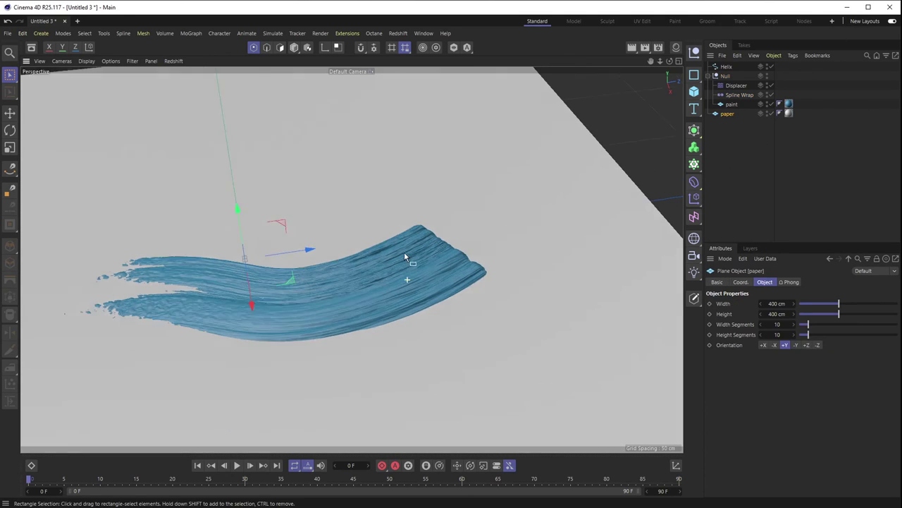
pyautogui.moveTo(242, 211)
pyautogui.mouseDown()
pyautogui.moveTo(244, 232)
pyautogui.moveTo(261, 233)
pyautogui.mouseUp()
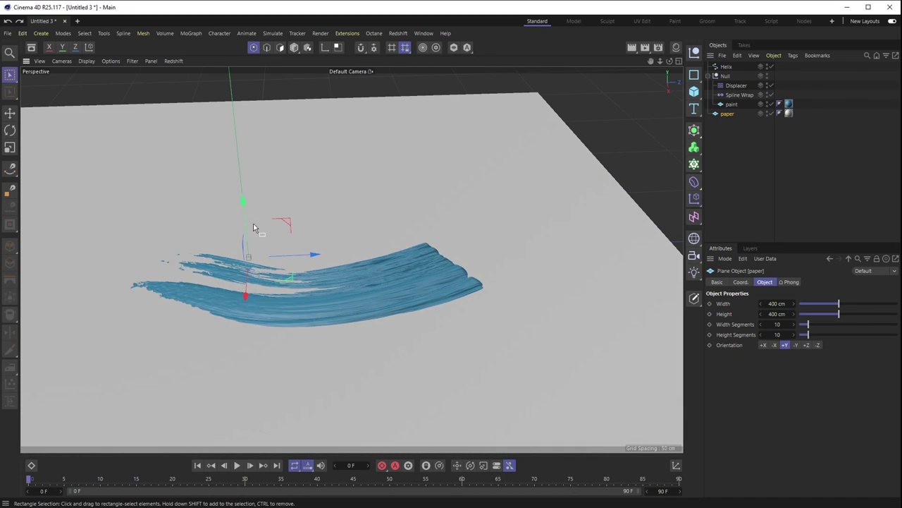
pyautogui.moveTo(383, 222)
pyautogui.keyDown('alt'); pyautogui.mouseDown()
pyautogui.moveTo(311, 316)
pyautogui.moveTo(384, 255)
pyautogui.moveTo(281, 288)
pyautogui.moveTo(262, 282)
pyautogui.moveTo(371, 260)
pyautogui.moveTo(319, 304)
pyautogui.moveTo(336, 315)
pyautogui.moveTo(299, 321)
pyautogui.moveTo(414, 285)
pyautogui.mouseUp(); pyautogui.keyUp('alt')
# Add a Box Field to the Displacer's fields and move it along the stroke
pyautogui.click(737, 85)
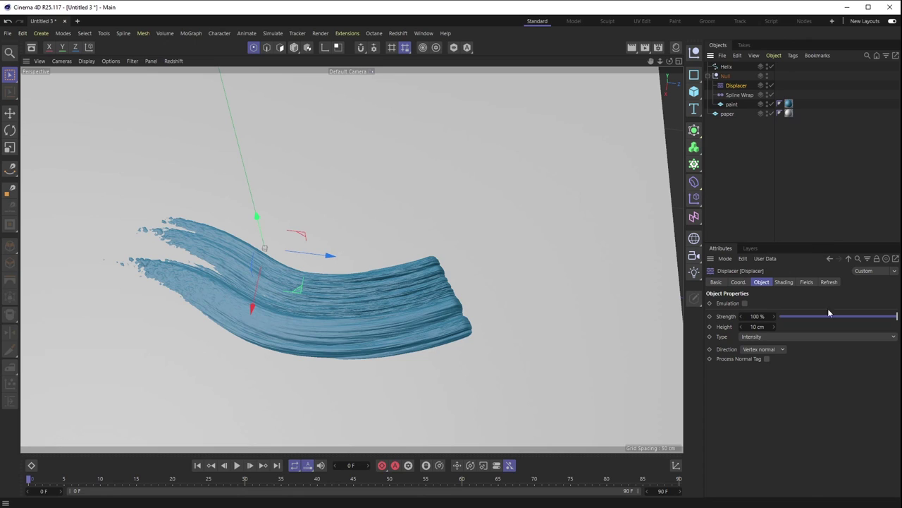
pyautogui.click(807, 281)
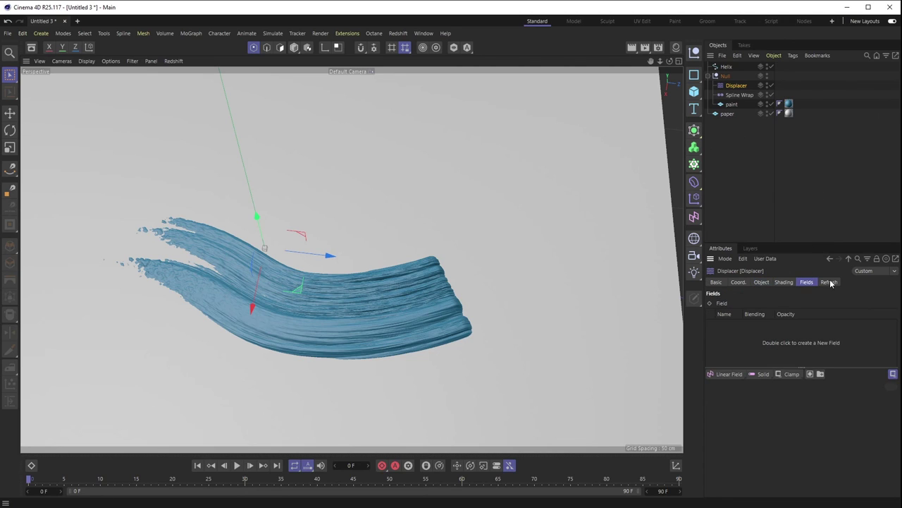
pyautogui.click(739, 374)
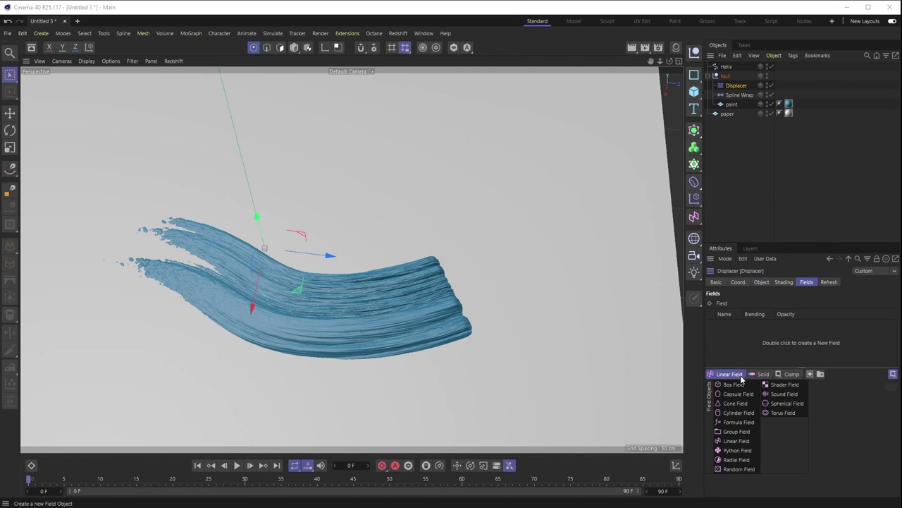
pyautogui.click(730, 385)
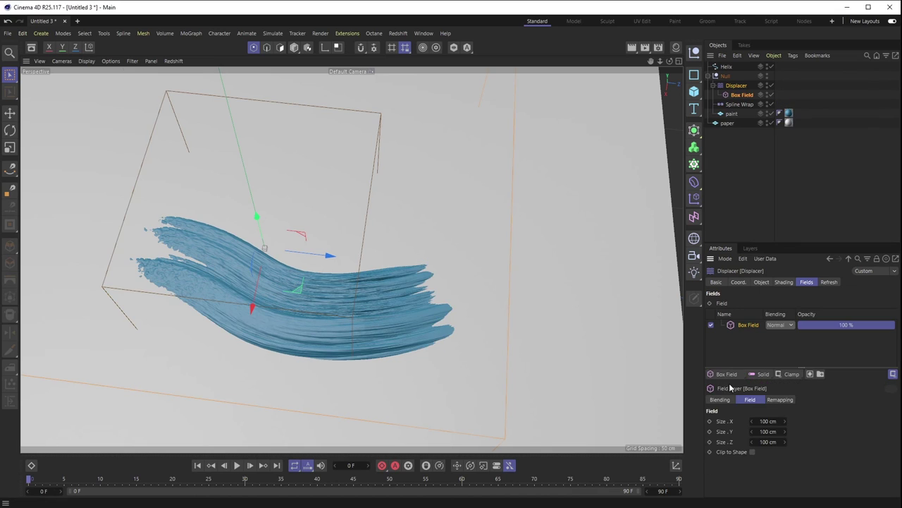
pyautogui.moveTo(324, 257)
pyautogui.mouseDown()
pyautogui.moveTo(549, 280)
pyautogui.moveTo(590, 306)
pyautogui.moveTo(638, 289)
pyautogui.moveTo(442, 332)
pyautogui.moveTo(378, 232)
pyautogui.moveTo(416, 239)
pyautogui.moveTo(374, 278)
pyautogui.moveTo(401, 278)
pyautogui.moveTo(432, 217)
pyautogui.mouseUp()
pyautogui.scroll(-3, 411, 224)
pyautogui.scroll(3, 395, 258)
pyautogui.scroll(-1, 392, 257)
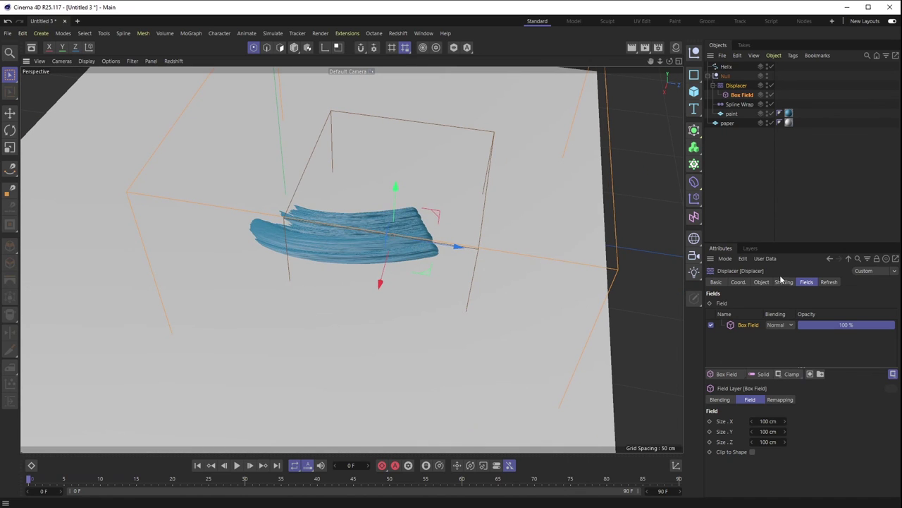
# Adjust the Box Field's size and position so that it encloses the whole paint stroke
pyautogui.moveTo(785, 325); pyautogui.dragTo(785, 325)
pyautogui.moveTo(332, 150)
pyautogui.keyDown('alt'); pyautogui.mouseDown()
pyautogui.moveTo(252, 137)
pyautogui.moveTo(311, 148)
pyautogui.moveTo(581, 251)
pyautogui.mouseUp(); pyautogui.keyUp('alt')
pyautogui.moveTo(784, 336); pyautogui.dragTo(784, 335)
pyautogui.keyDown('alt'); pyautogui.moveTo(331, 336); pyautogui.dragTo(436, 336); pyautogui.keyUp('alt')
pyautogui.moveTo(343, 233)
pyautogui.mouseDown()
pyautogui.moveTo(381, 224)
pyautogui.moveTo(611, 238)
pyautogui.moveTo(390, 251)
pyautogui.moveTo(221, 238)
pyautogui.moveTo(340, 251)
pyautogui.moveTo(565, 254)
pyautogui.moveTo(237, 251)
pyautogui.mouseUp()
pyautogui.moveTo(420, 274)
pyautogui.keyDown('alt'); pyautogui.mouseDown()
pyautogui.moveTo(470, 235)
pyautogui.moveTo(433, 258)
pyautogui.moveTo(399, 246)
pyautogui.moveTo(342, 262)
pyautogui.moveTo(398, 262)
pyautogui.mouseUp(); pyautogui.keyUp('alt')
# In the Displacer's layered shader, set the top Noise layer's octaves to 10 and its seed to 684
pyautogui.click(737, 85)
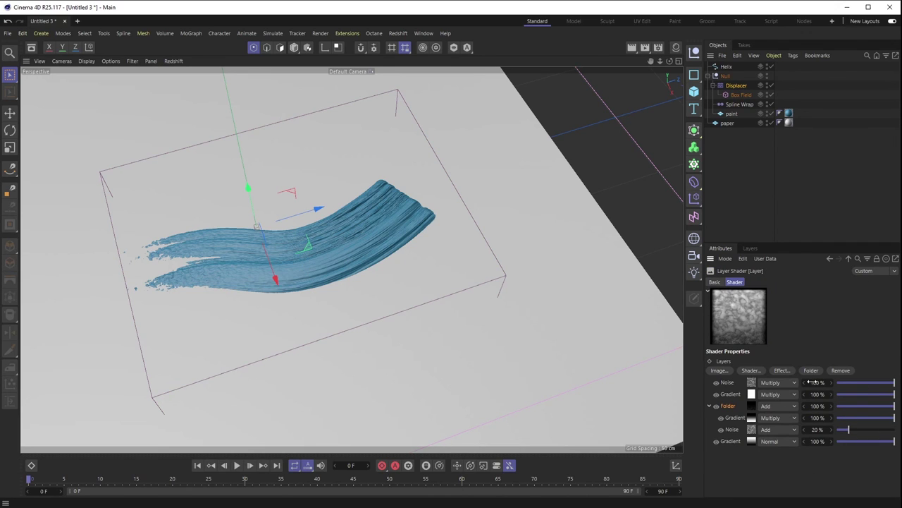
pyautogui.click(752, 382)
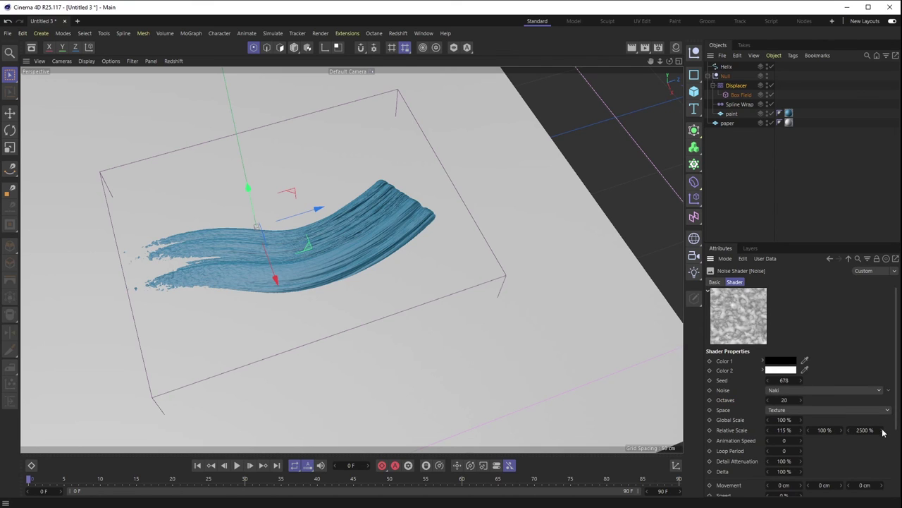
pyautogui.click(801, 380)
pyautogui.click(801, 380)
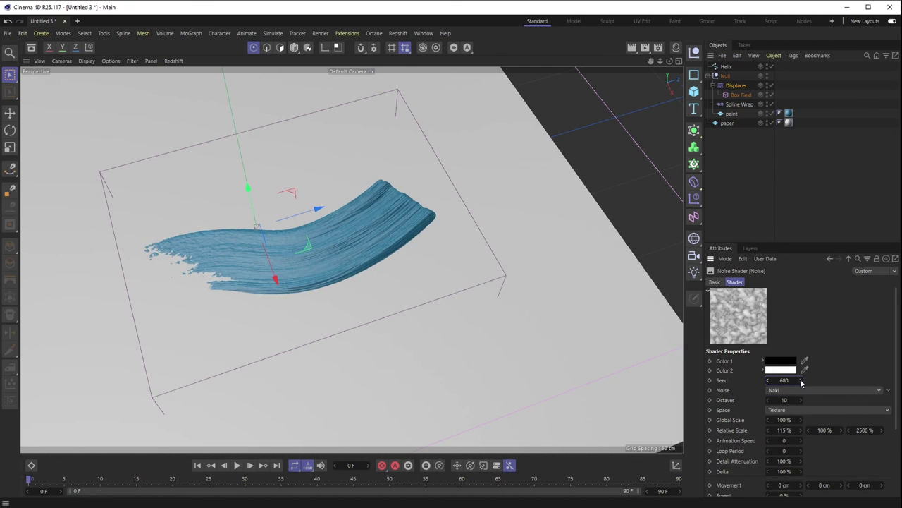
pyautogui.click(801, 380)
pyautogui.click(801, 380)
pyautogui.click(801, 380)
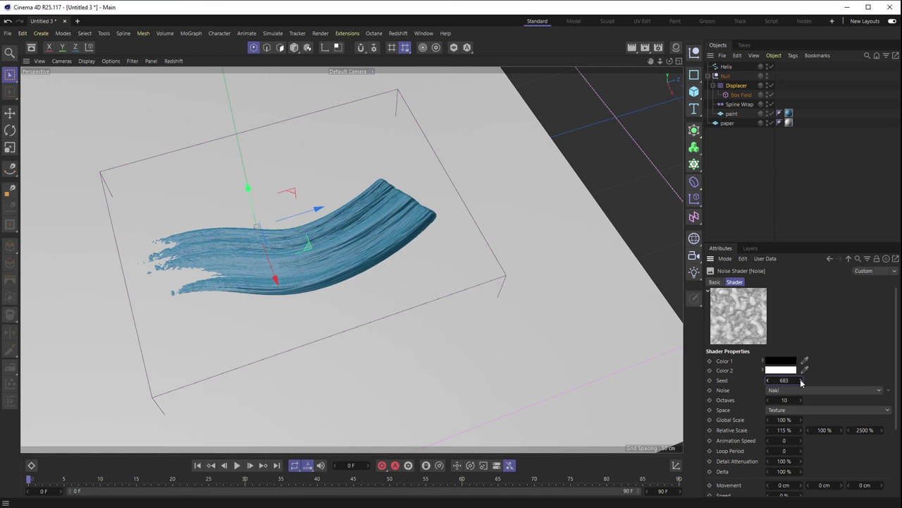
pyautogui.click(801, 380)
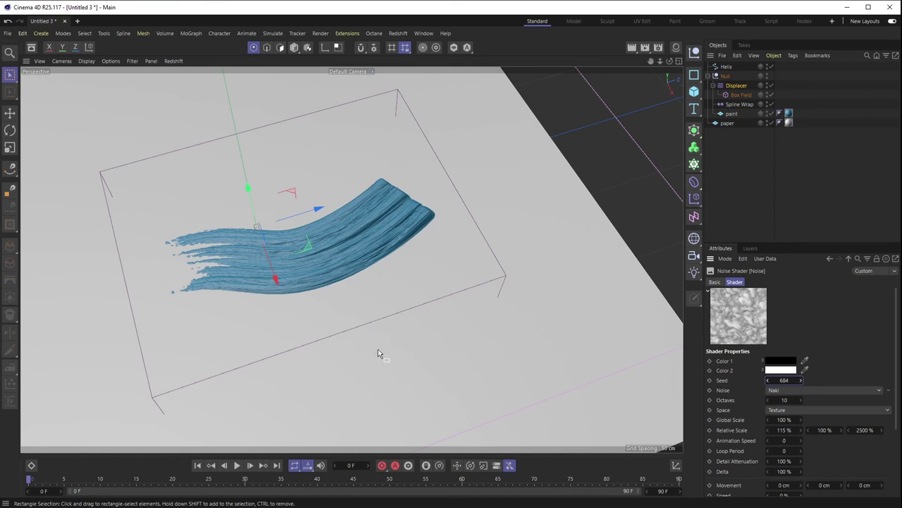
pyautogui.scroll(2, 416, 350)
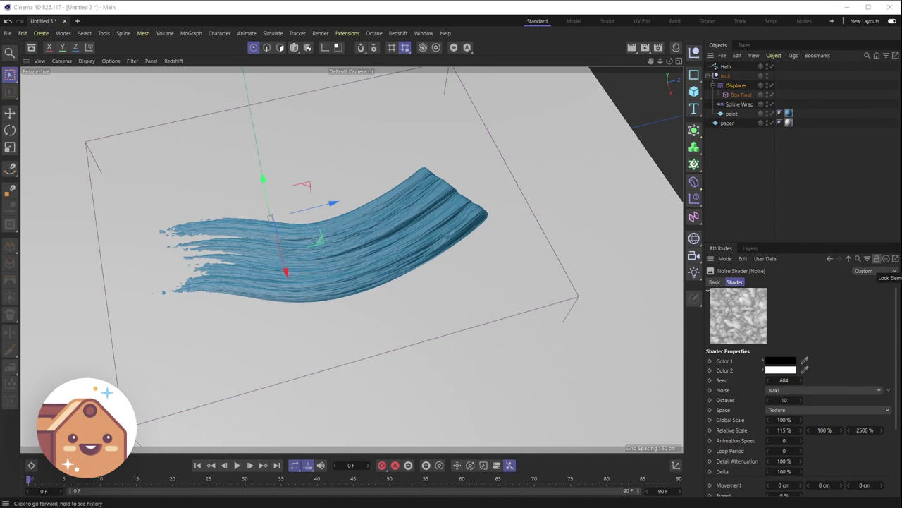